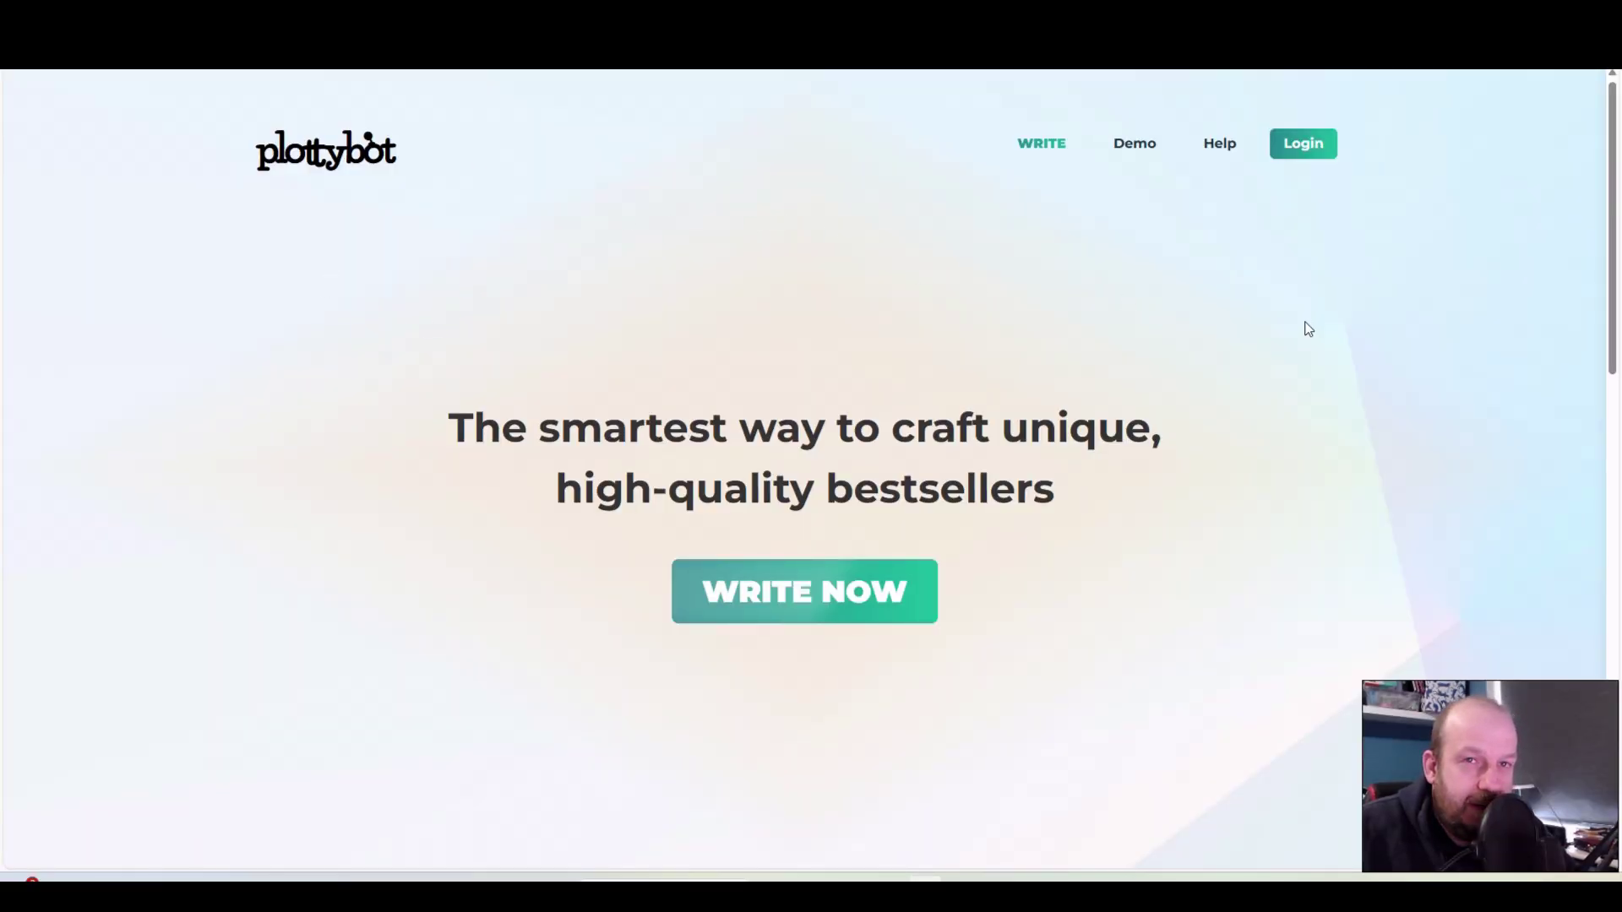
Step: Review the homepage's How it works section and the Demo page's overview of PlottyBot's benefits and free trial
scroll(1307, 326, "down", 7)
scroll(1369, 404, "down", 7)
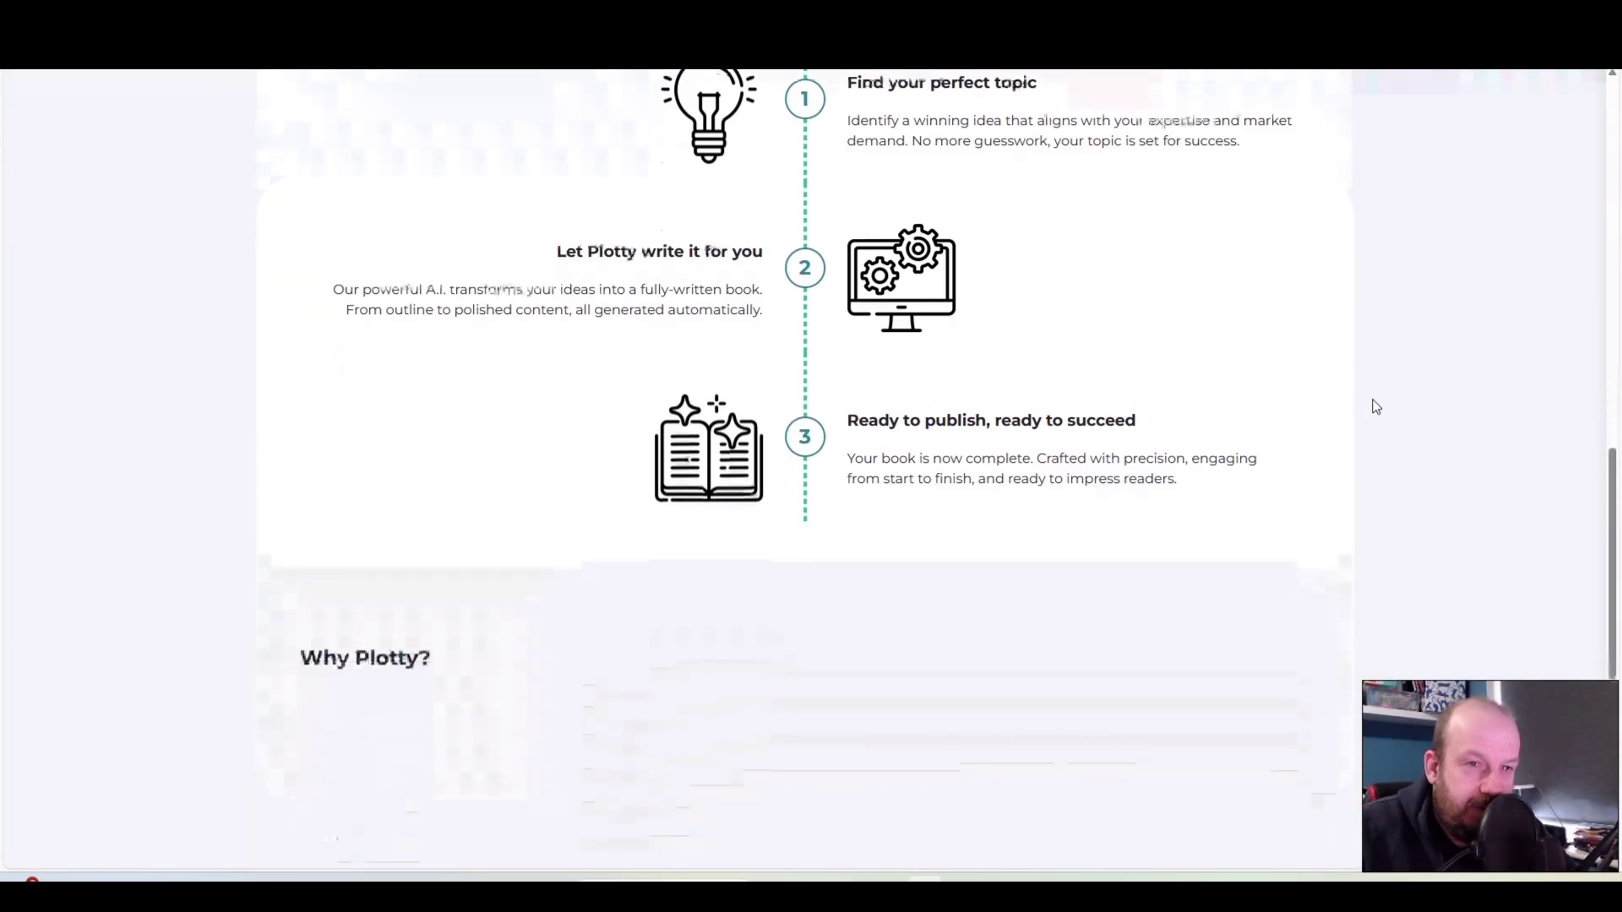
scroll(1374, 406, "up", 5)
scroll(1376, 406, "up", 5)
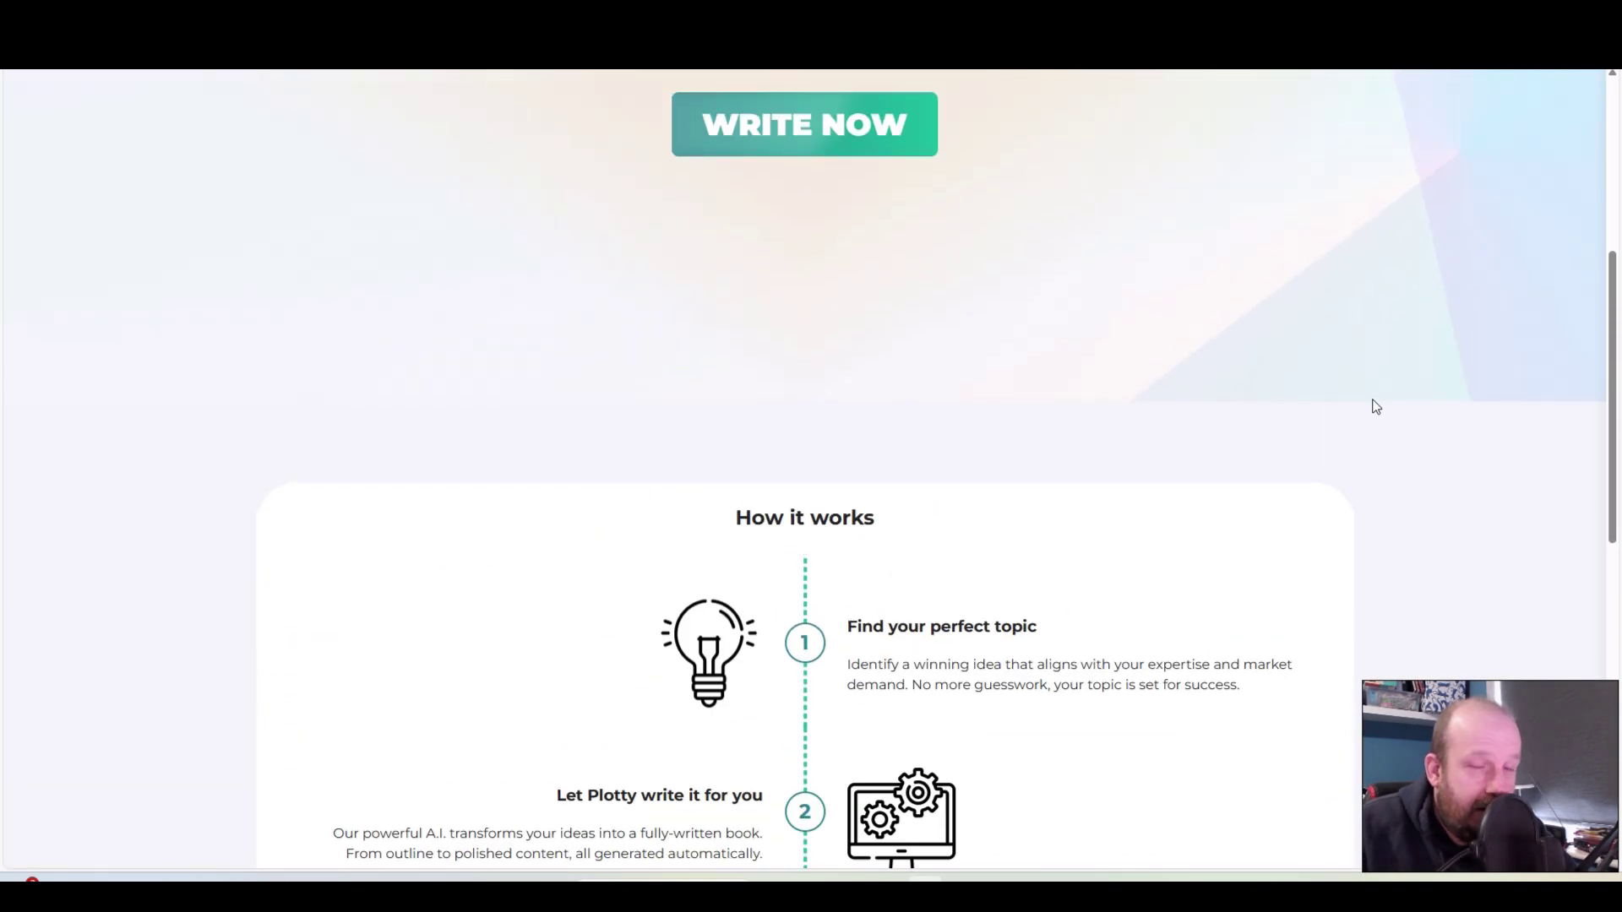
scroll(1434, 302, "up", 3)
scroll(1402, 385, "up", 3)
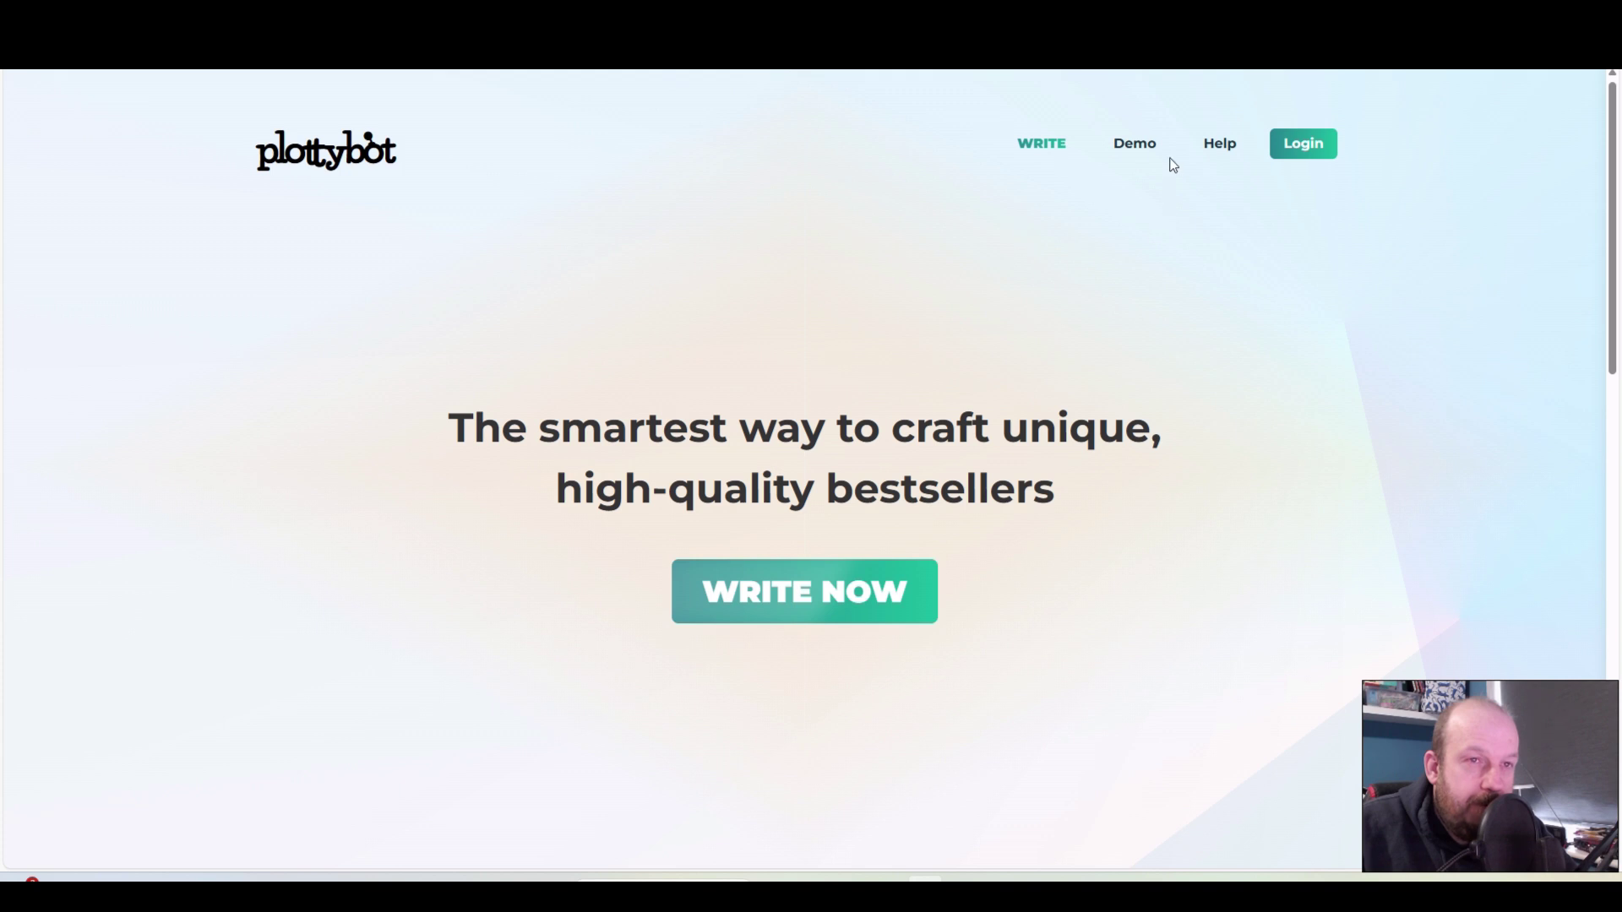
left_click(1144, 153)
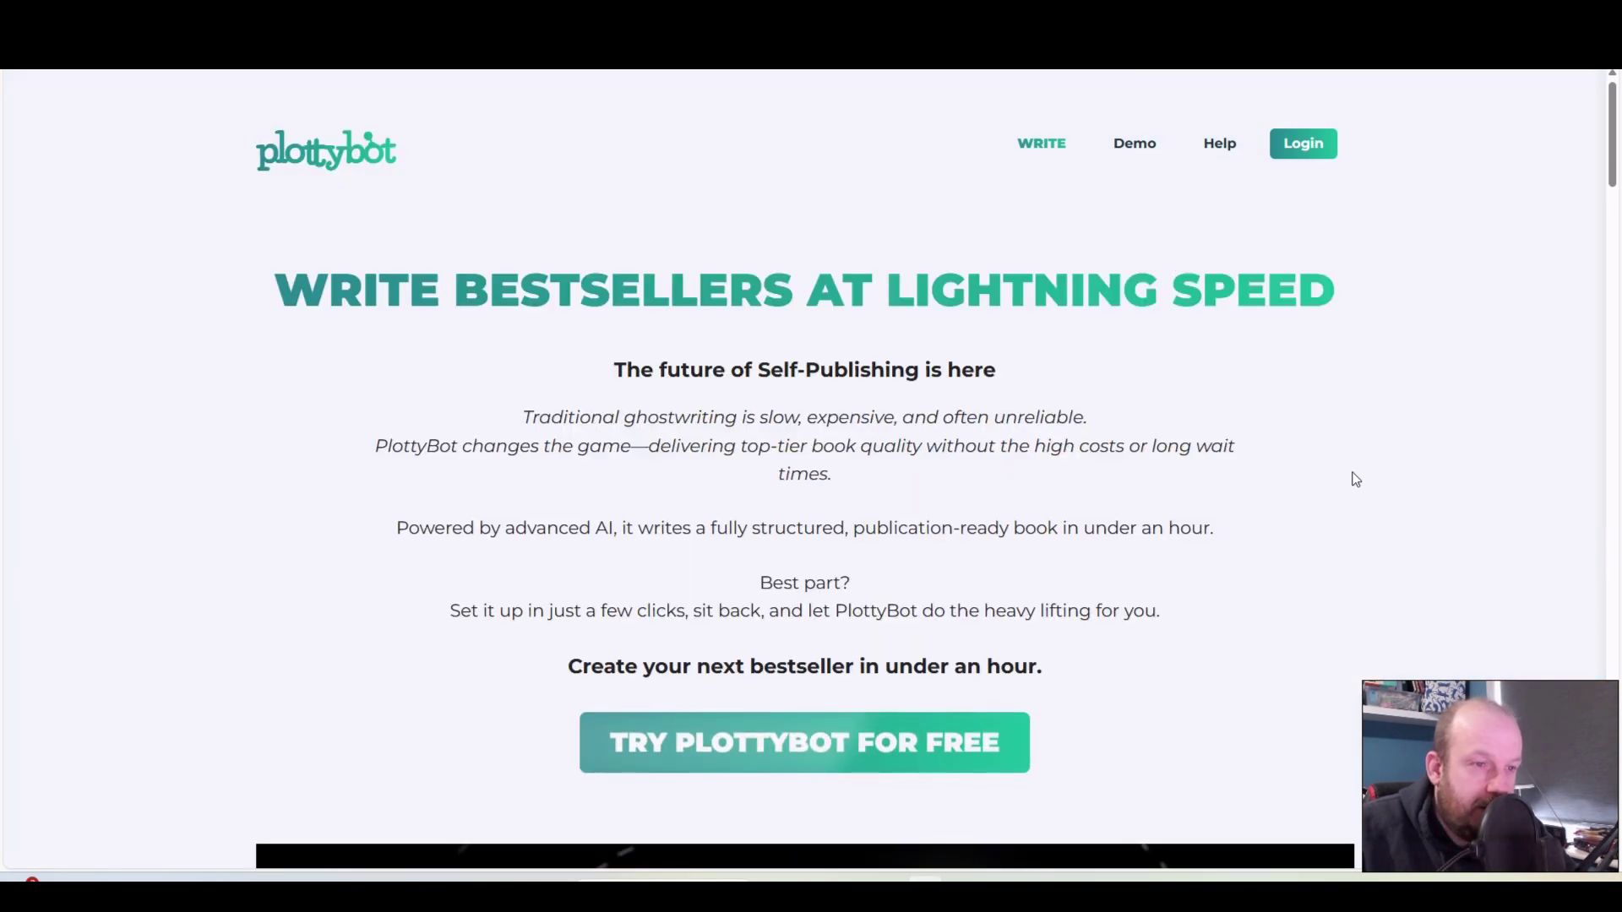
scroll(1351, 496, "down", 2)
scroll(1460, 448, "down", 10)
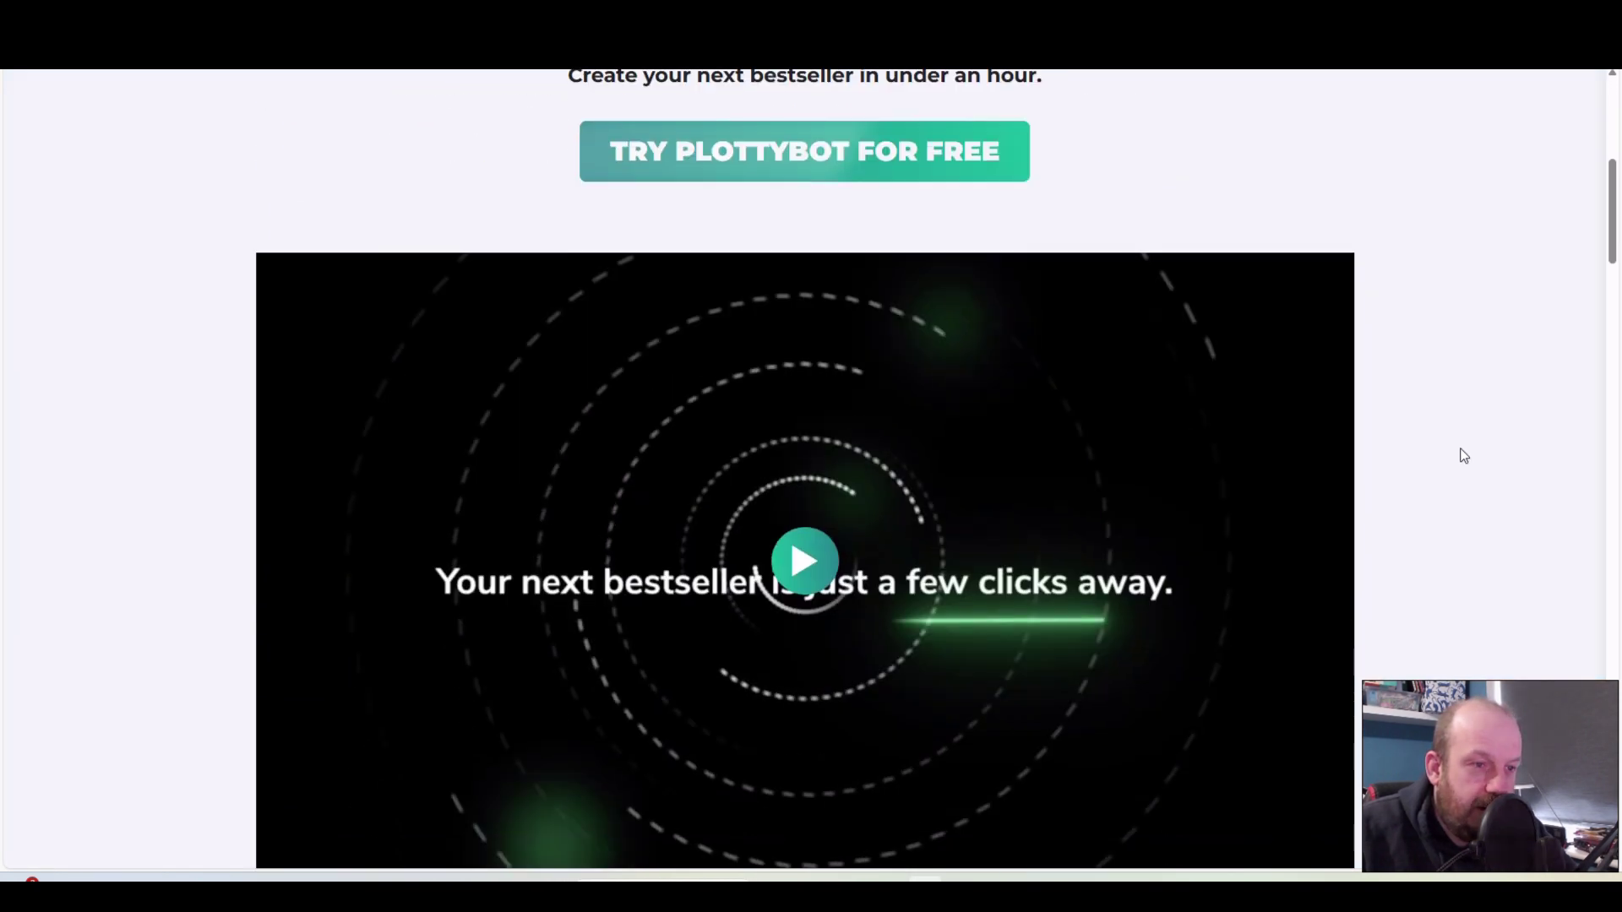
scroll(1466, 456, "down", 2)
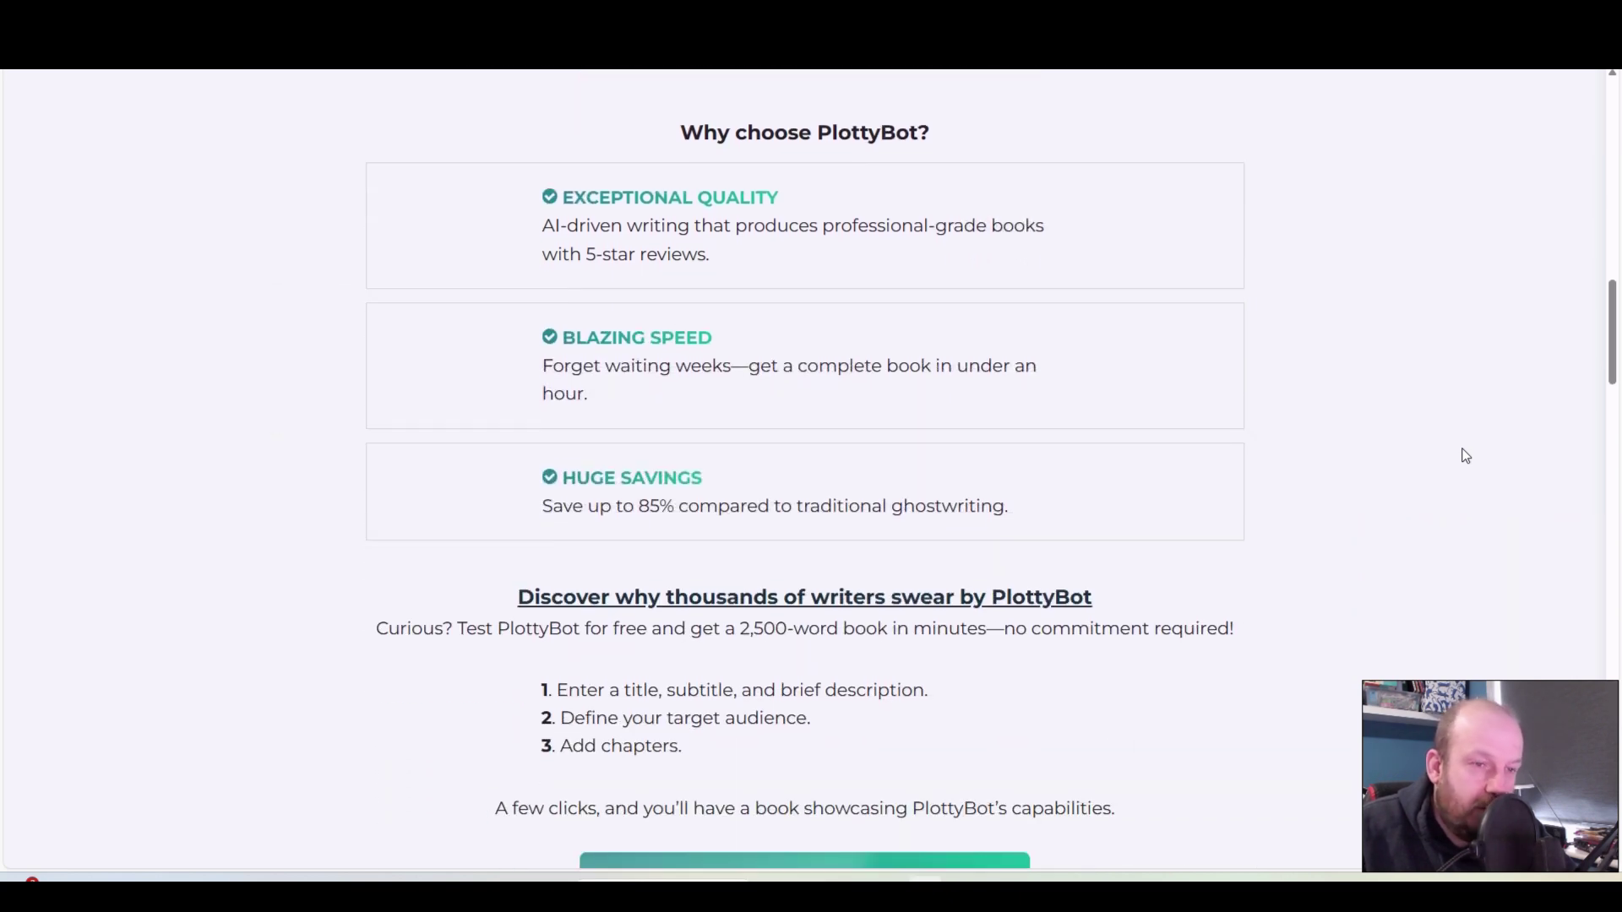
scroll(1466, 457, "up", 13)
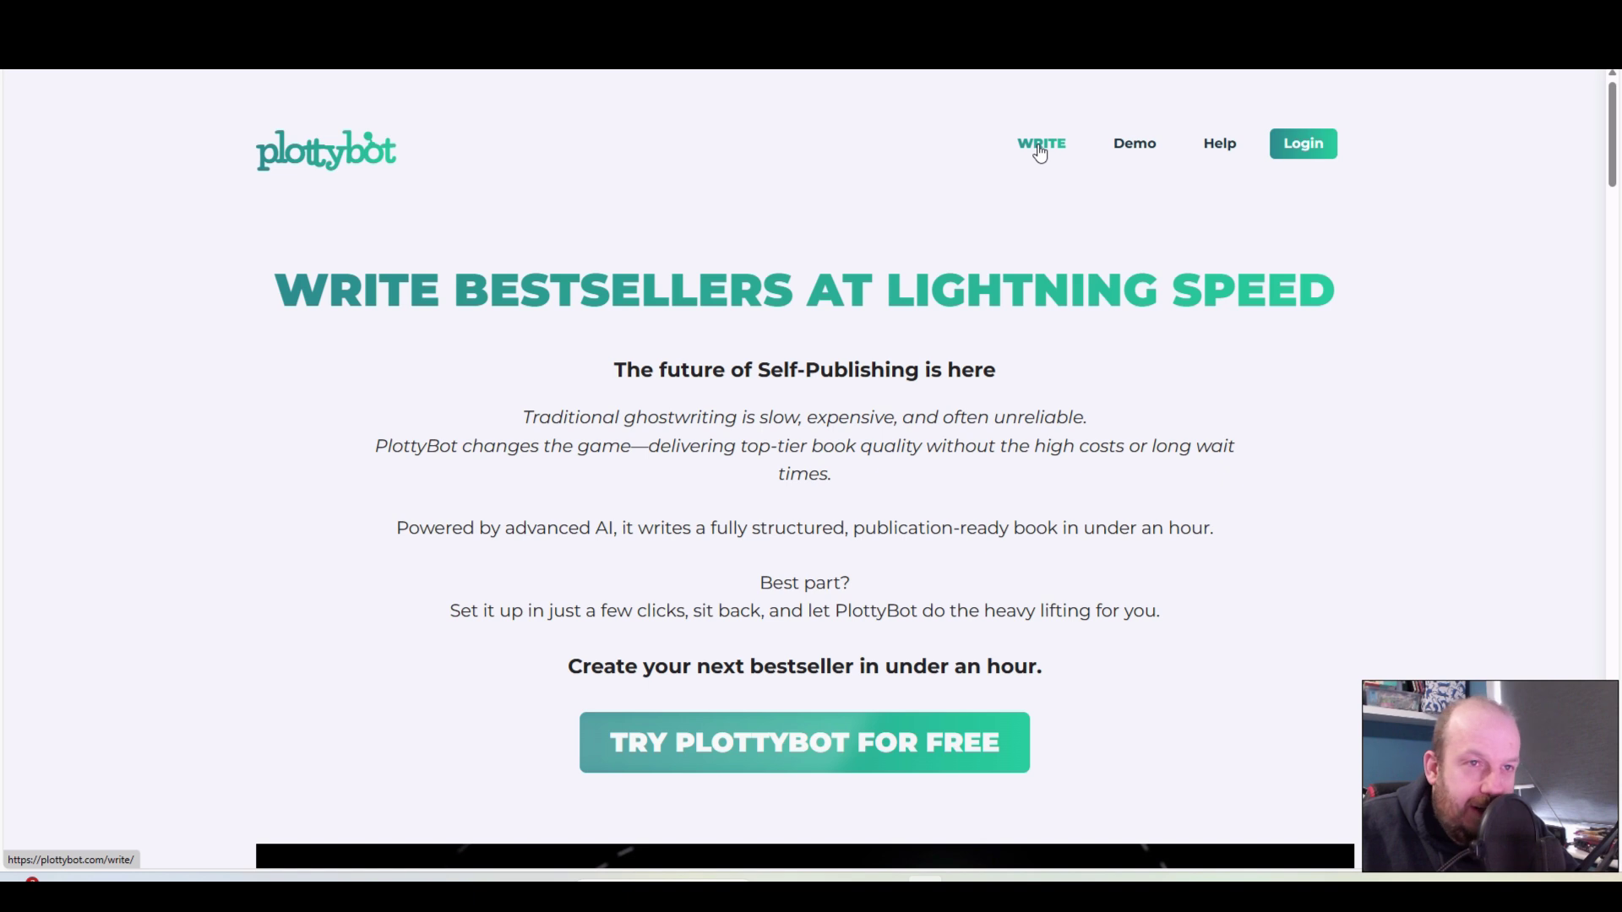
Step: Start a book titled "Prayers for a Troubled World", subtitled "Seeking Hope, Peace, and Strength One Blessing at a Time", described as prayers for coping with today's hardships
left_click(1040, 150)
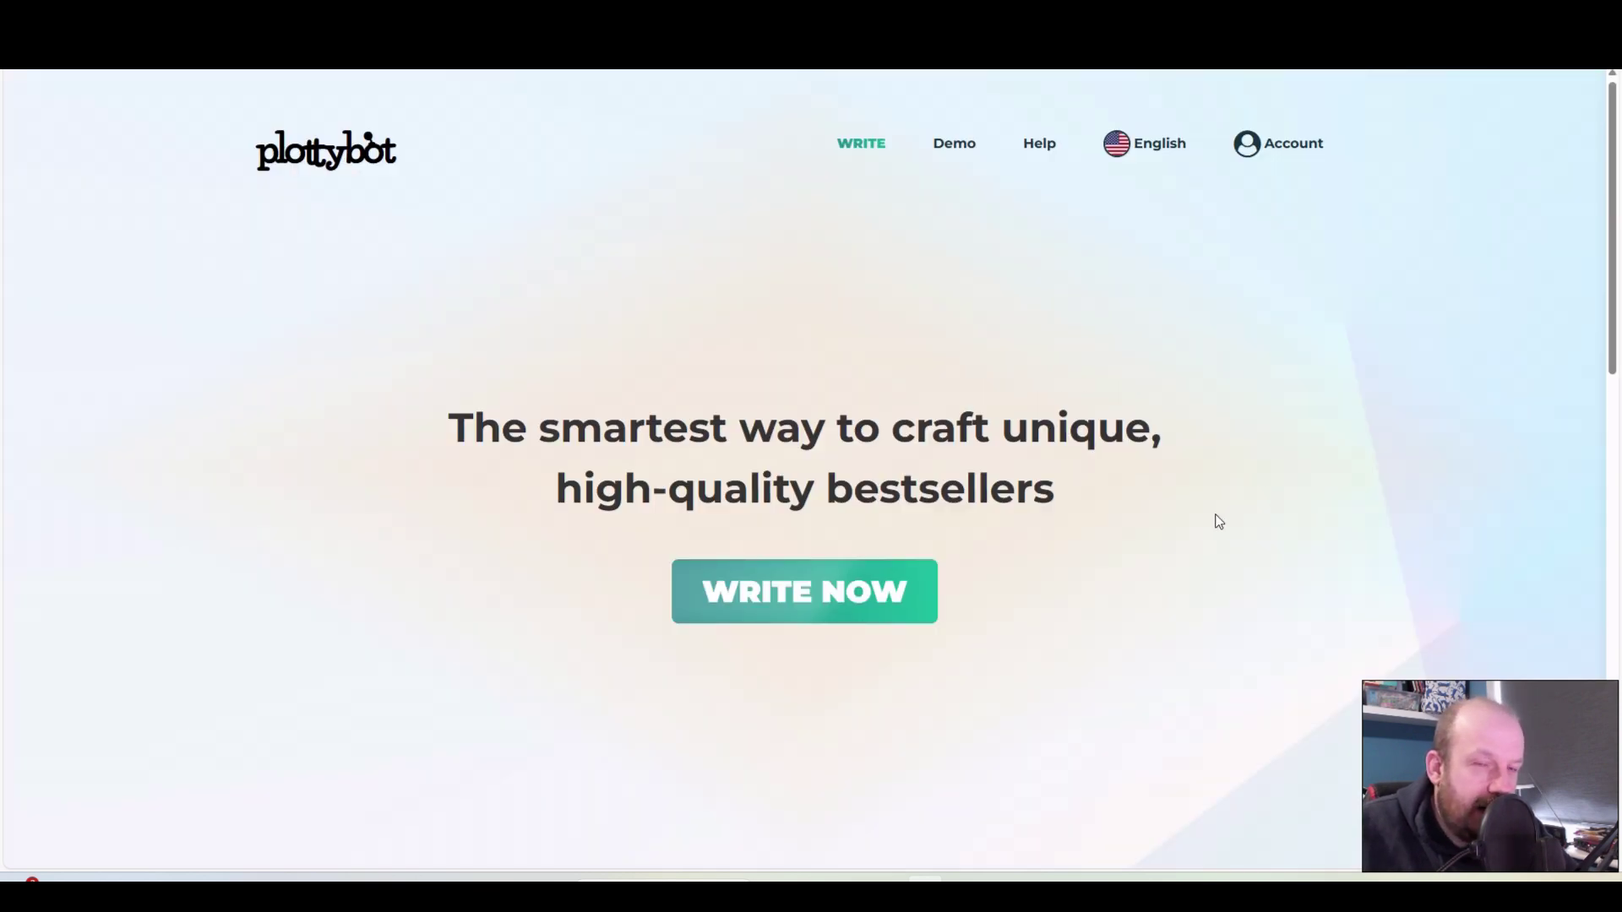
left_click(796, 597)
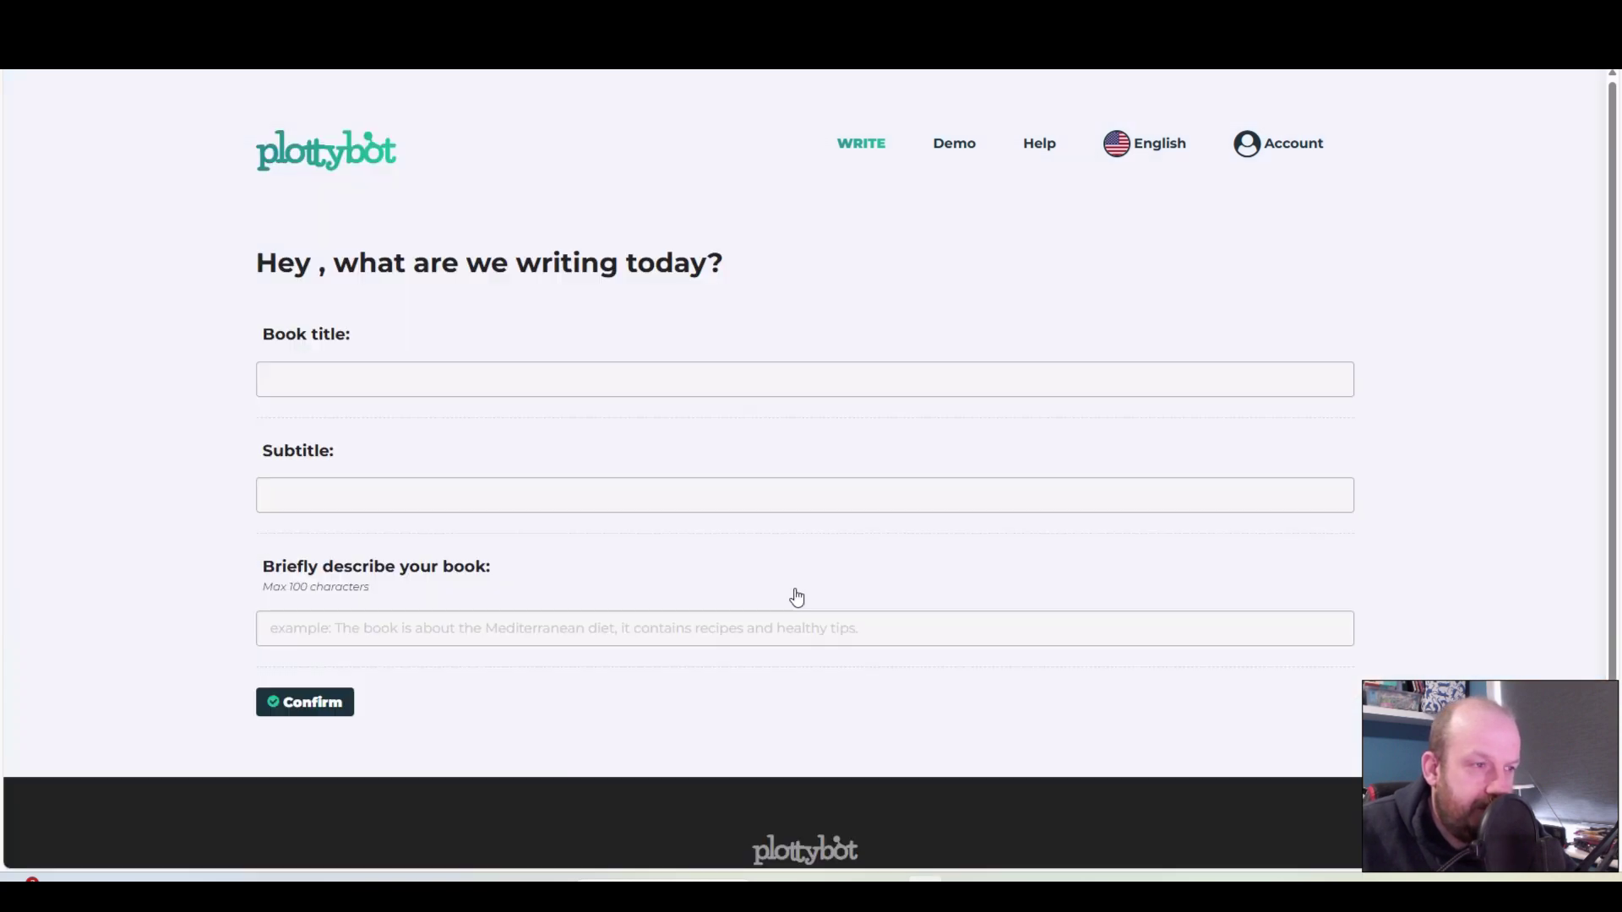
scroll(538, 368, "down", 2)
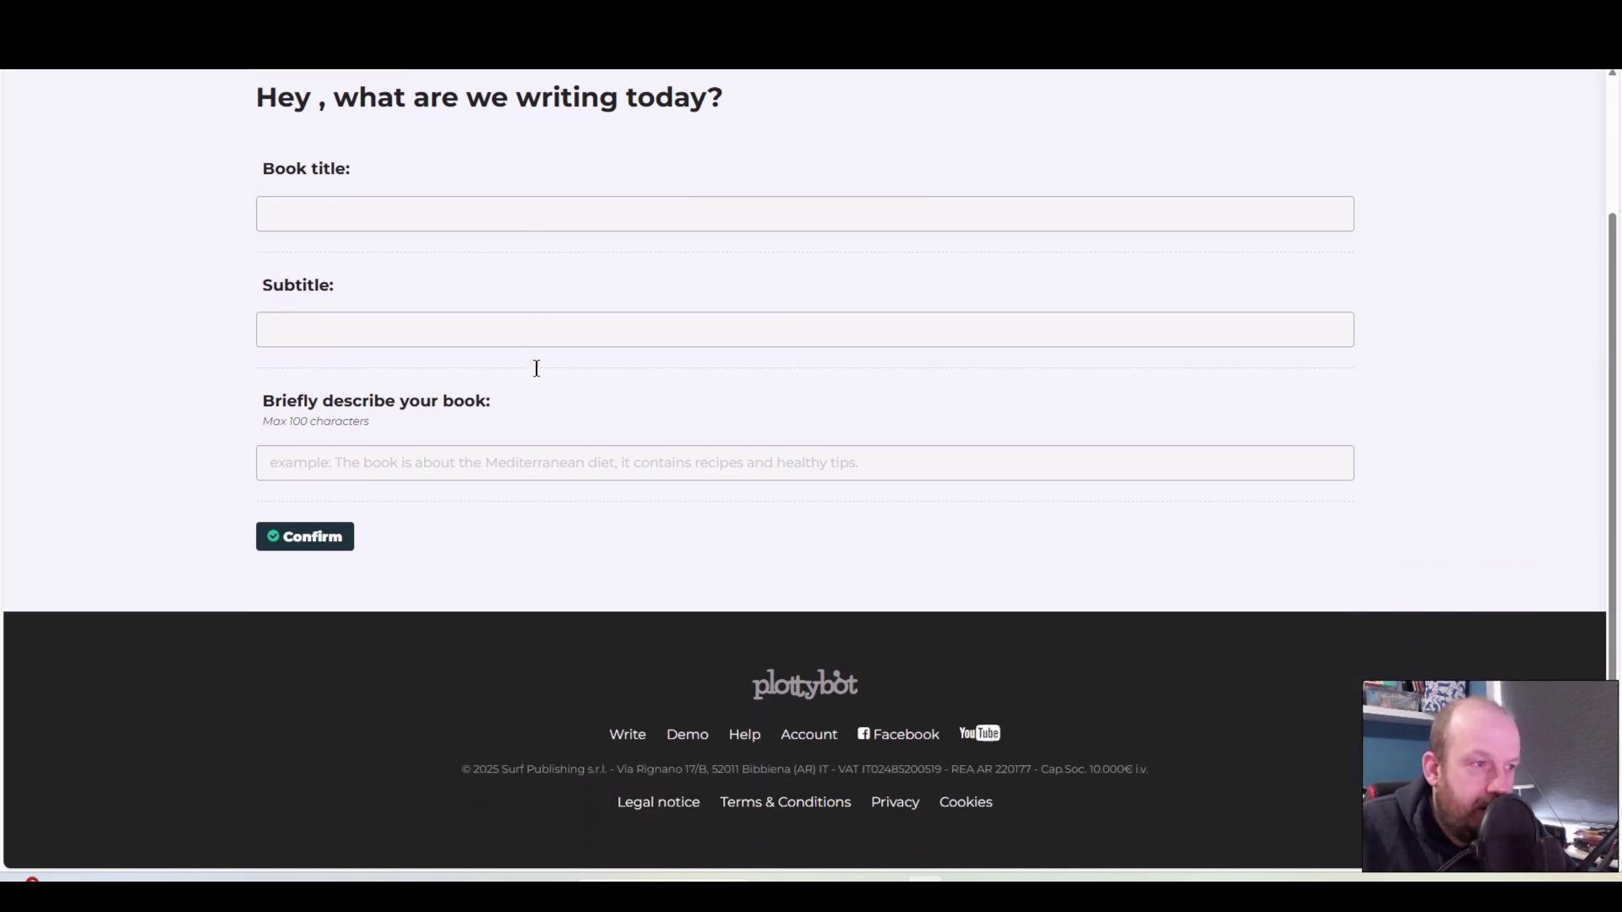
scroll(540, 372, "up", 2)
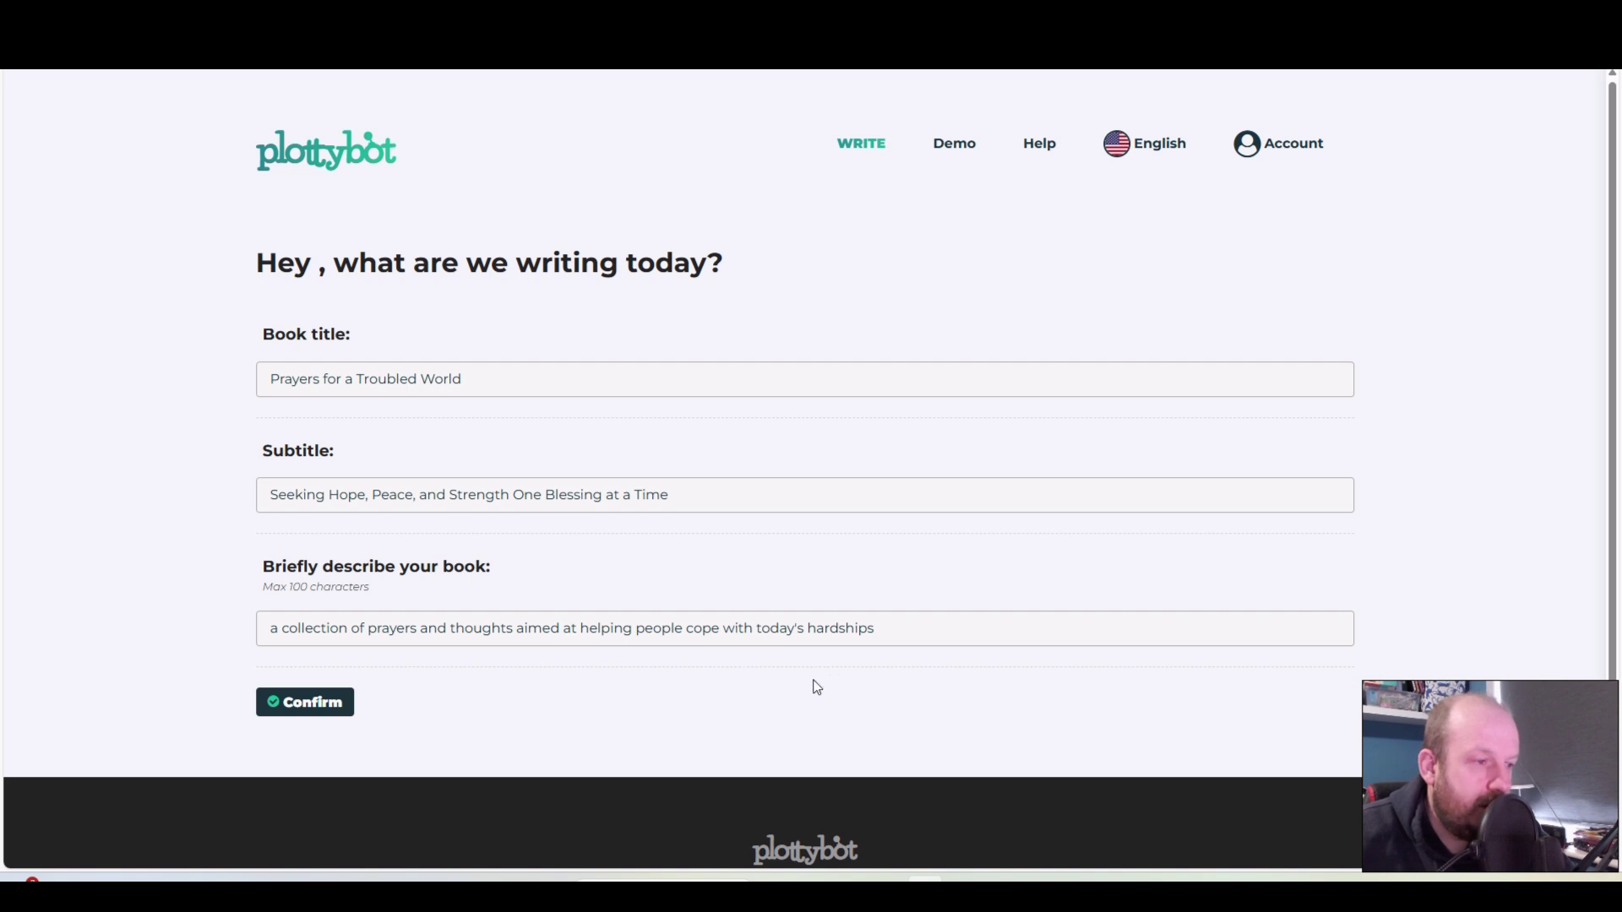
left_click(308, 705)
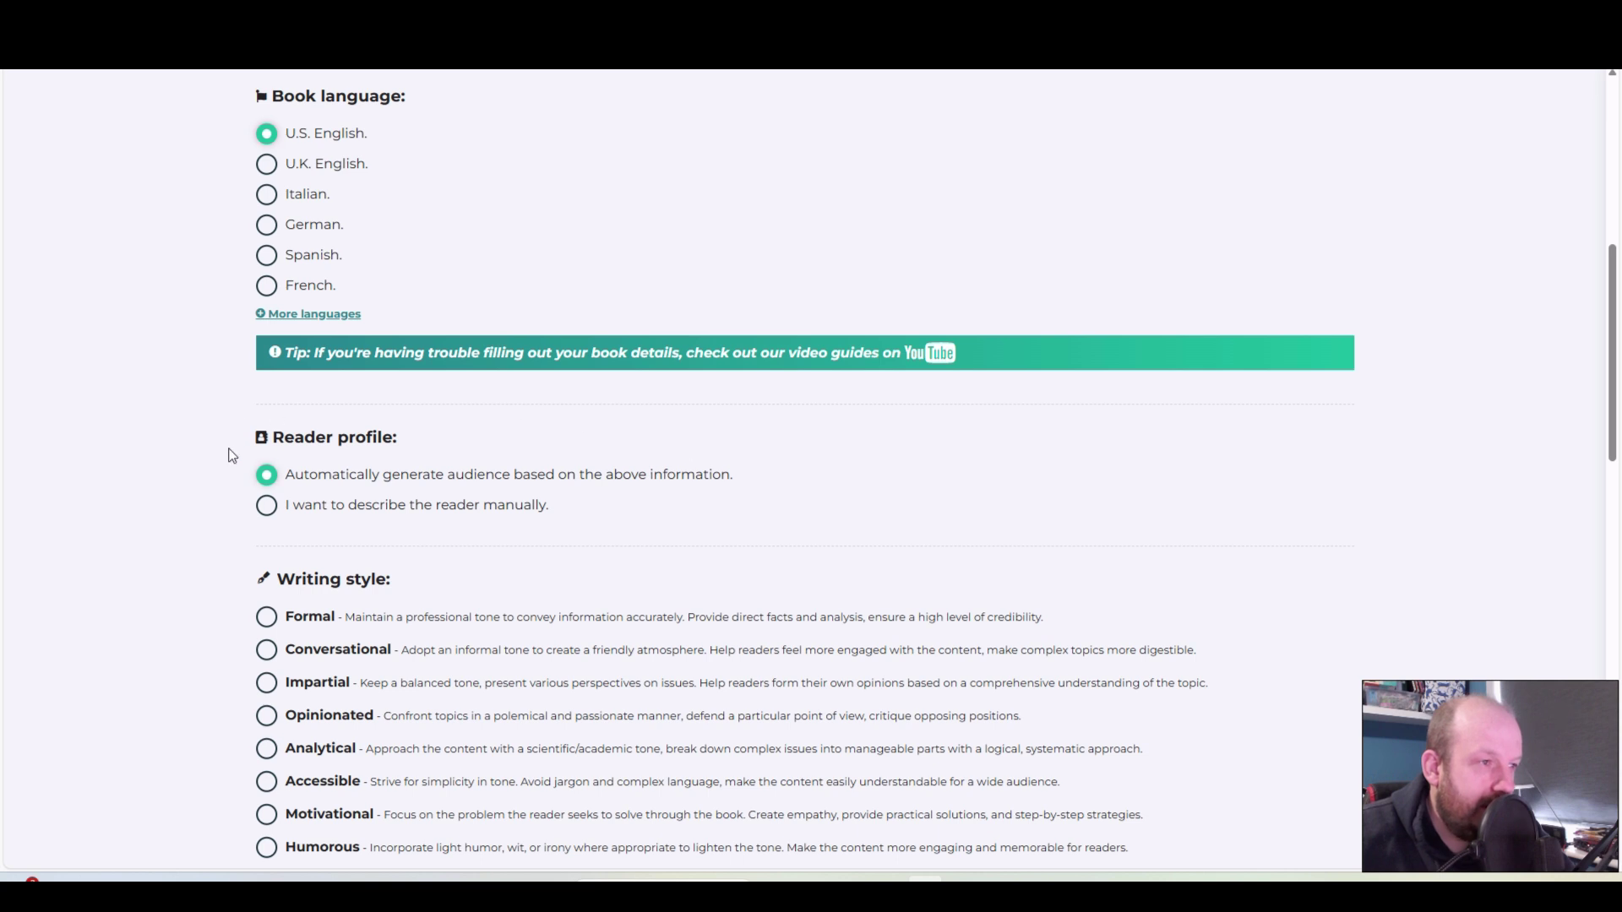
Step: Choose the Motivational writing style and specify that the book contains exercises
scroll(155, 502, "down", 2)
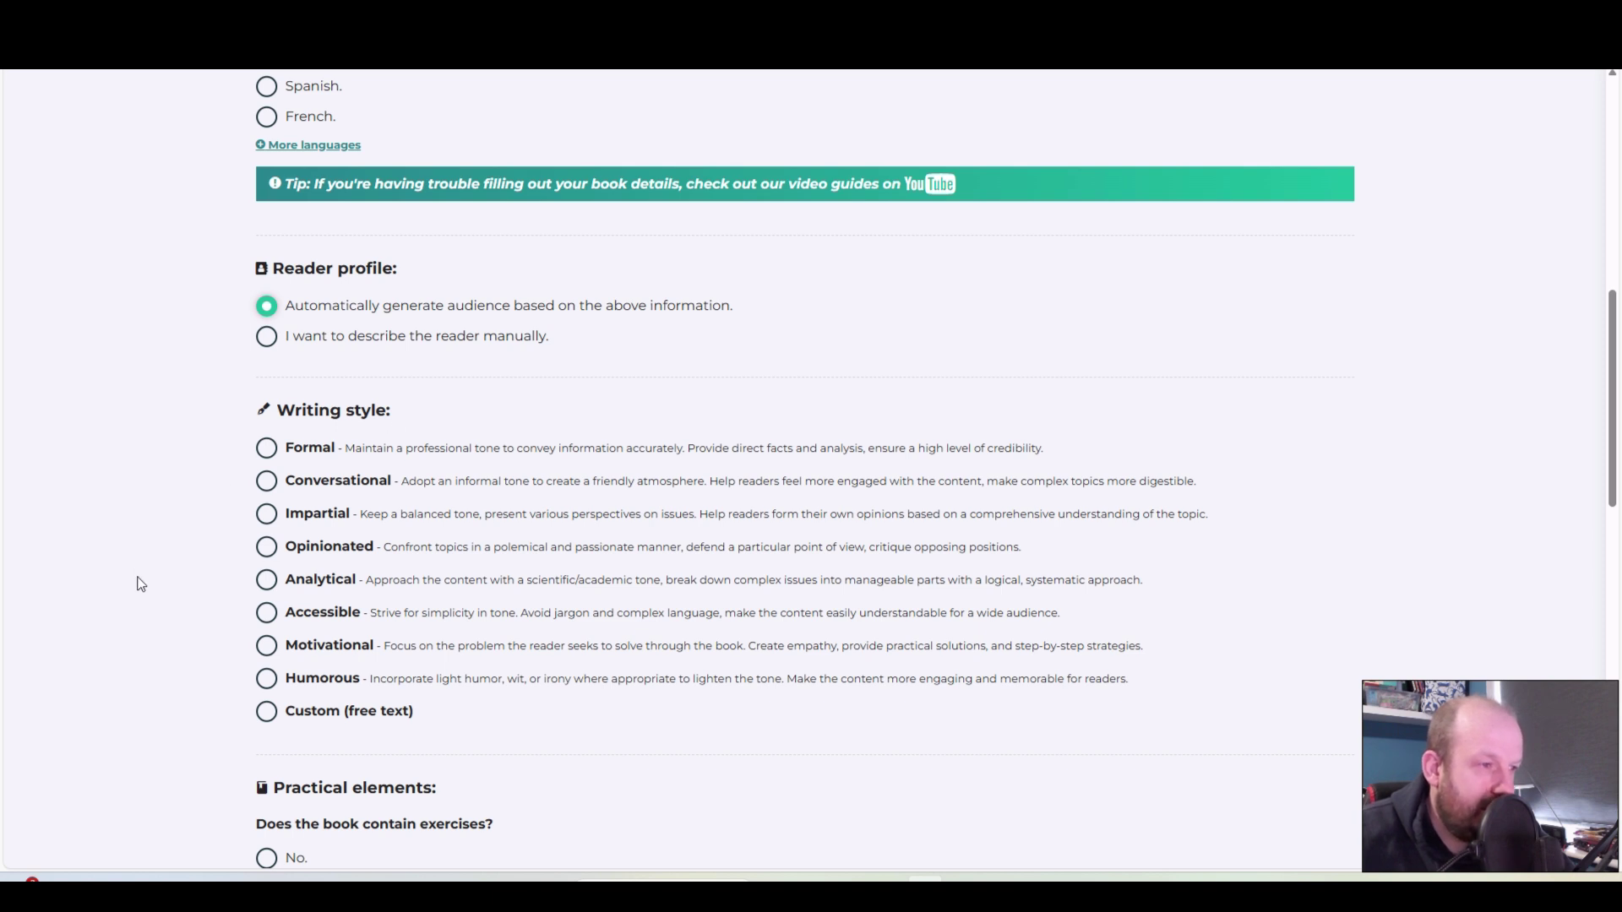
left_click(267, 651)
scroll(140, 620, "down", 1)
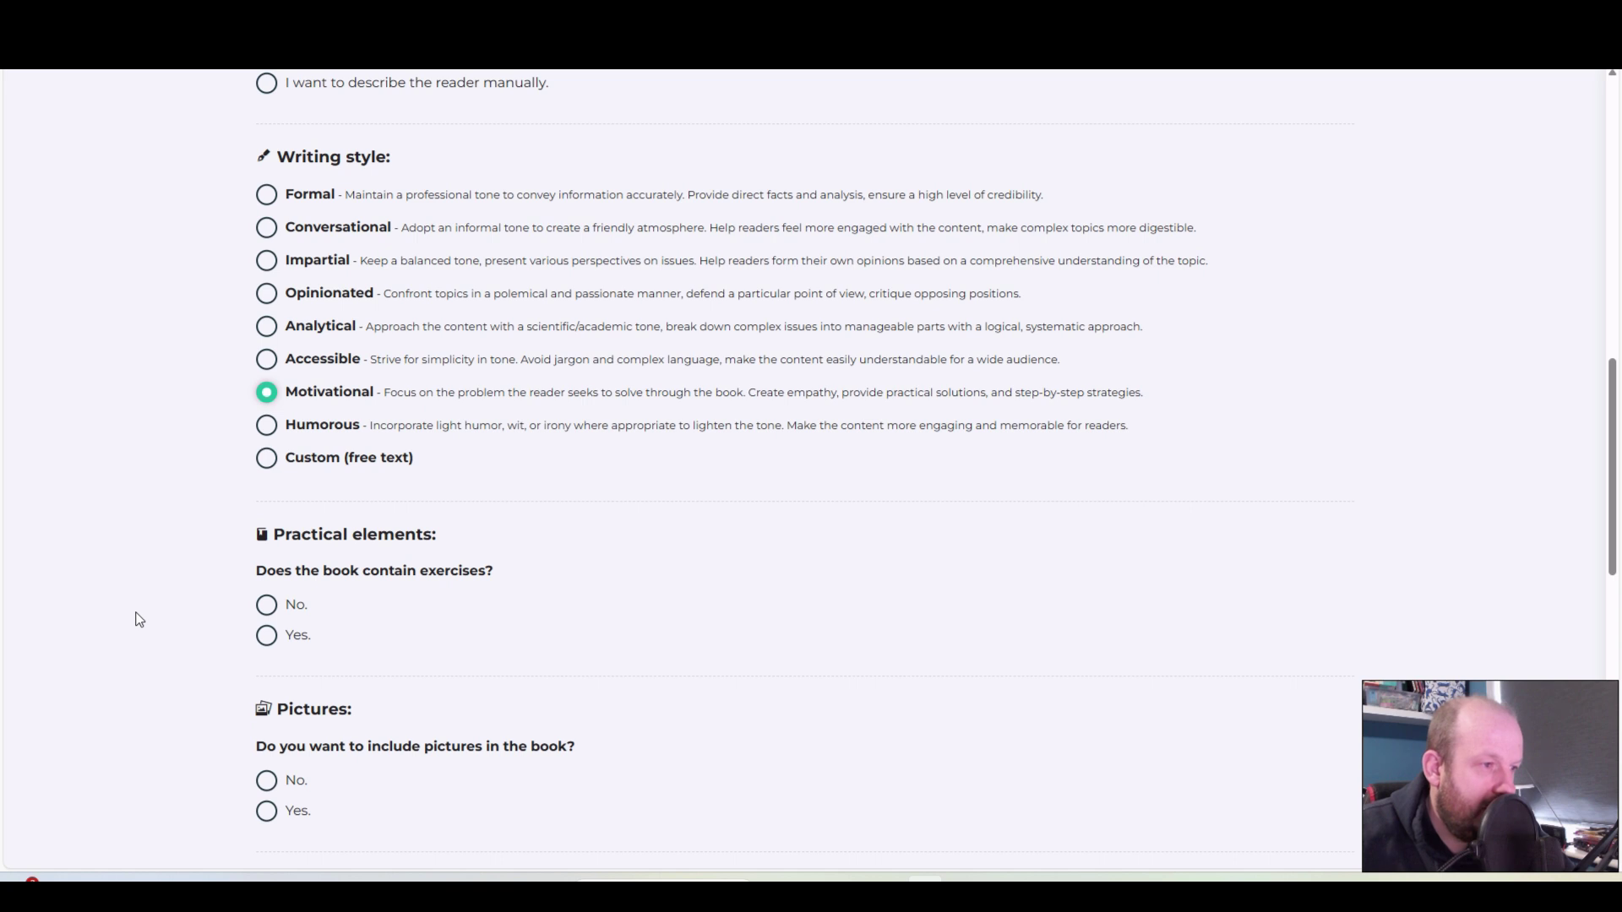
left_click(258, 636)
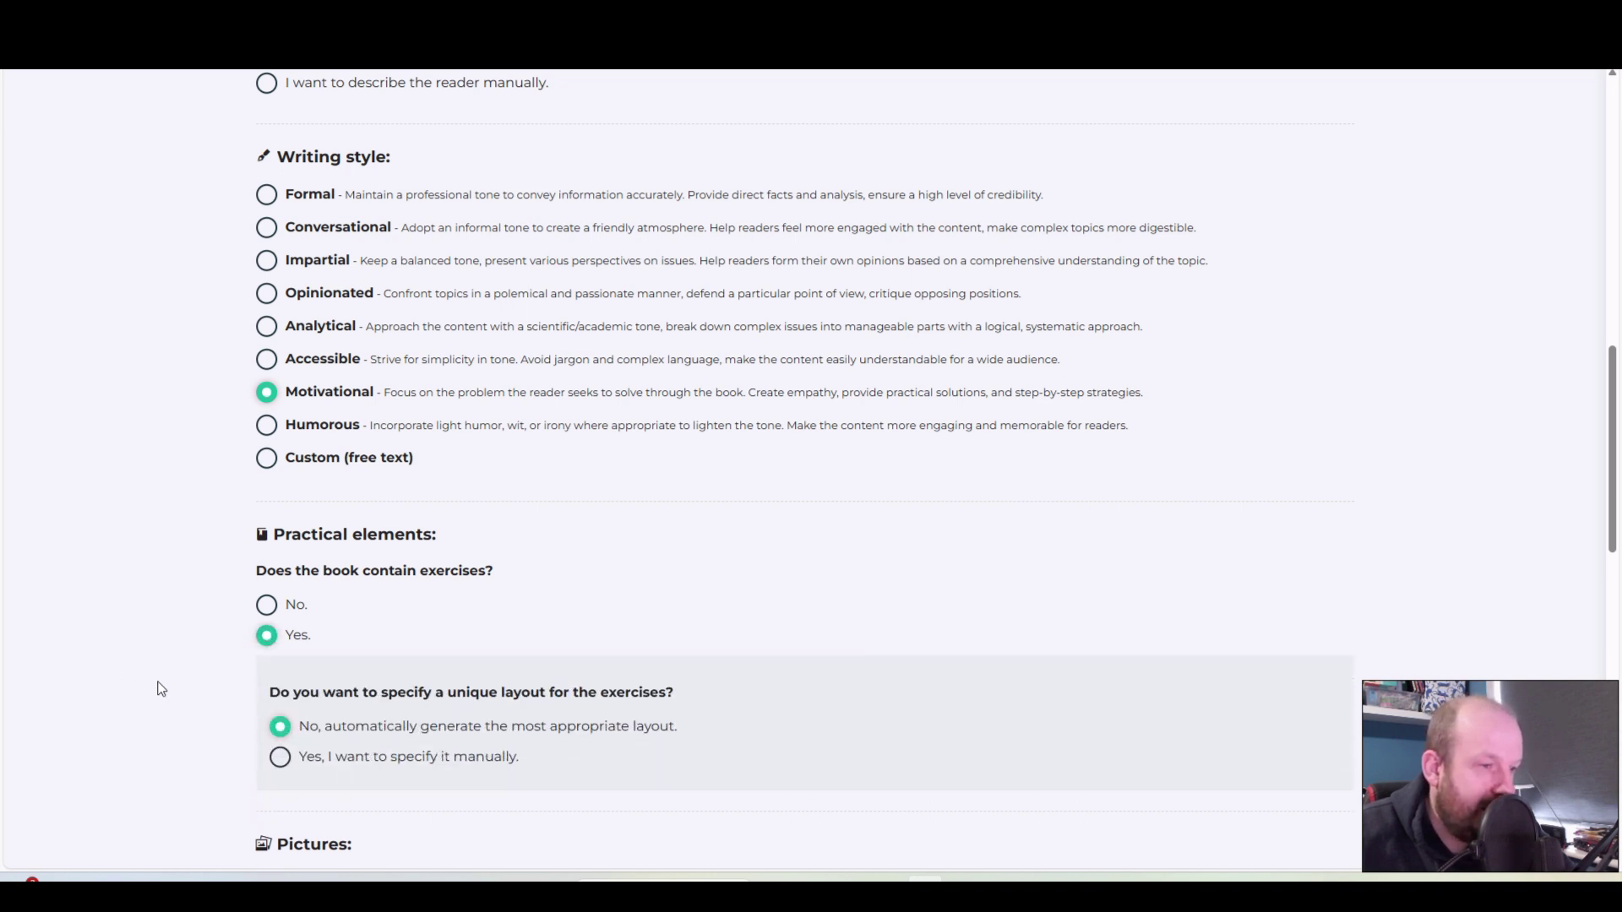
Step: Include pictures in the book and choose Hand drawings as the picture style
scroll(170, 672, "down", 3)
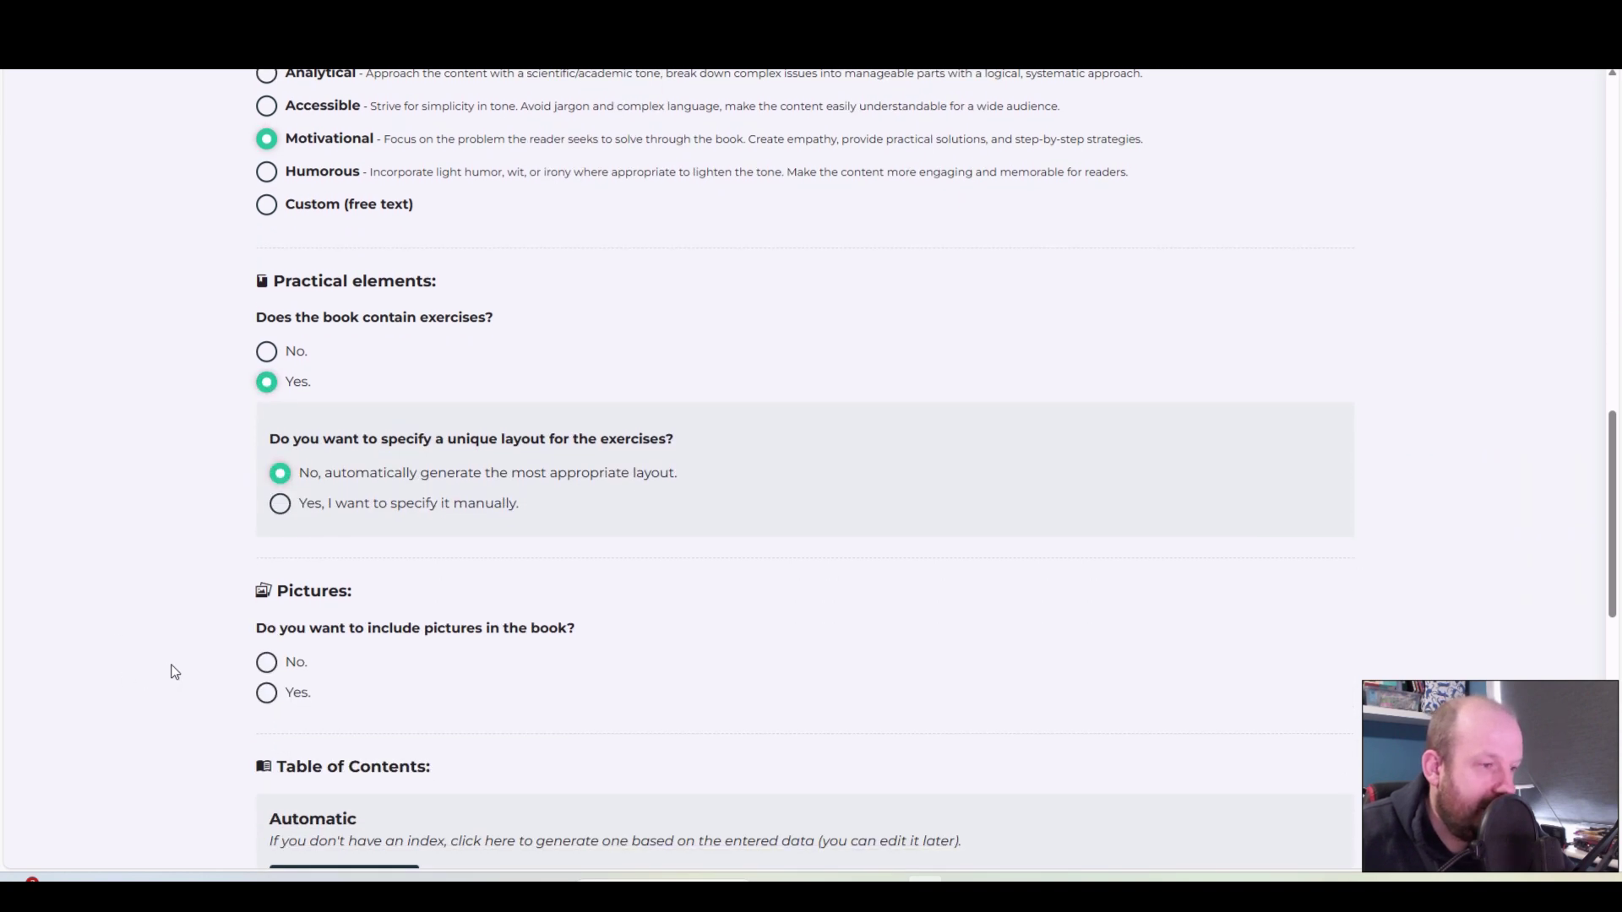
left_click(266, 692)
scroll(135, 673, "down", 1)
scroll(135, 674, "down", 2)
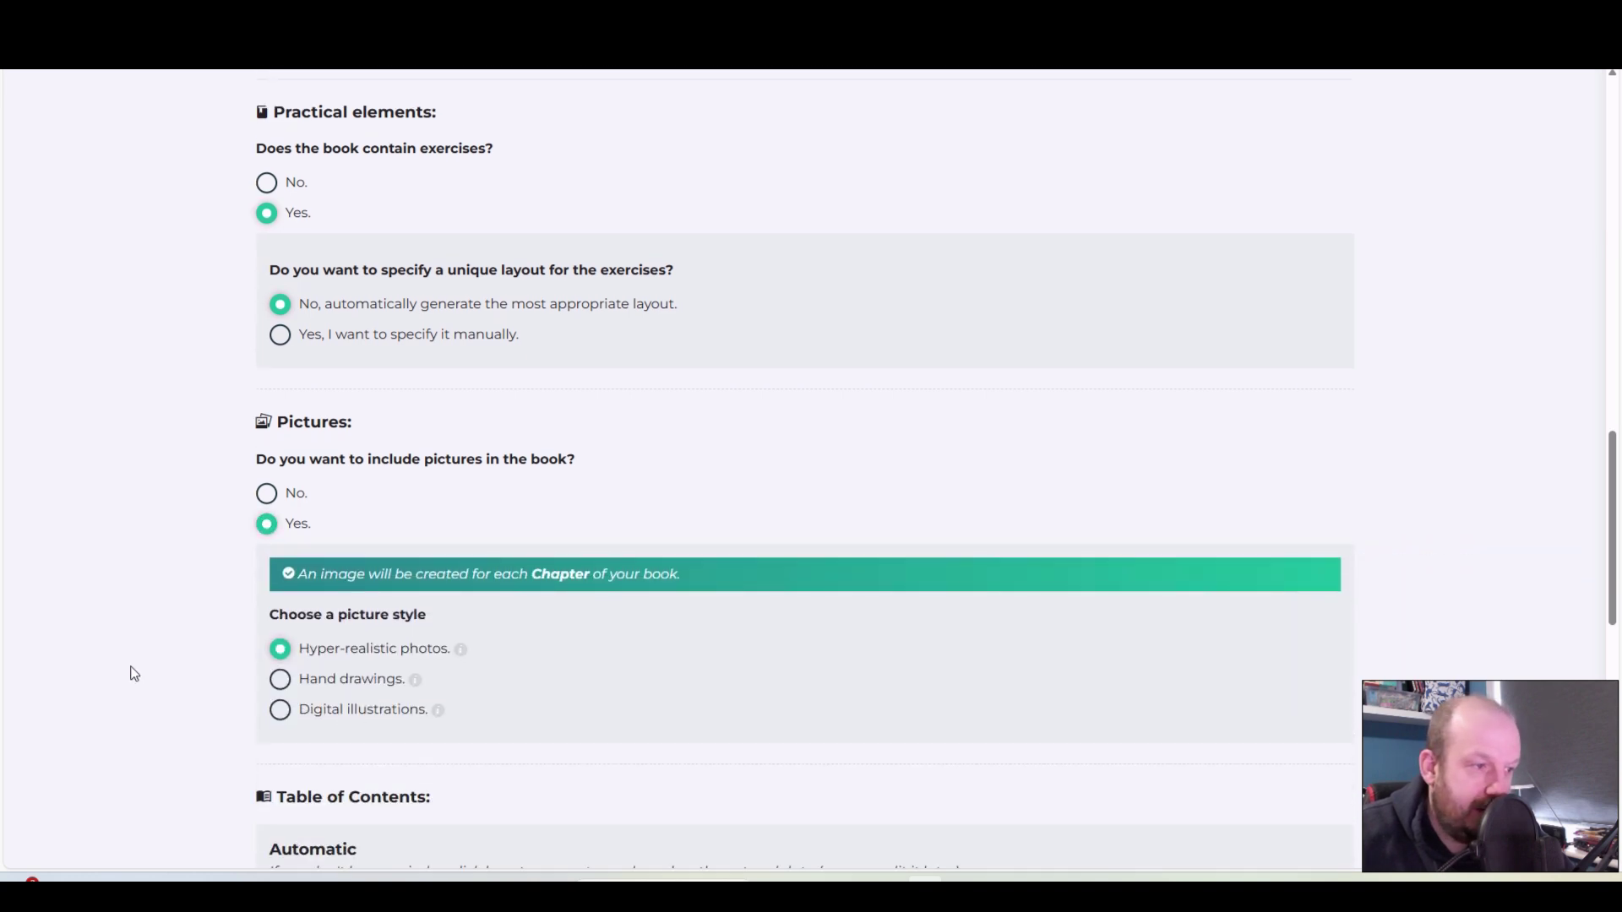
left_click(280, 679)
Step: Generate the table of contents automatically, with a total of 52 exercises in the book
scroll(170, 651, "down", 2)
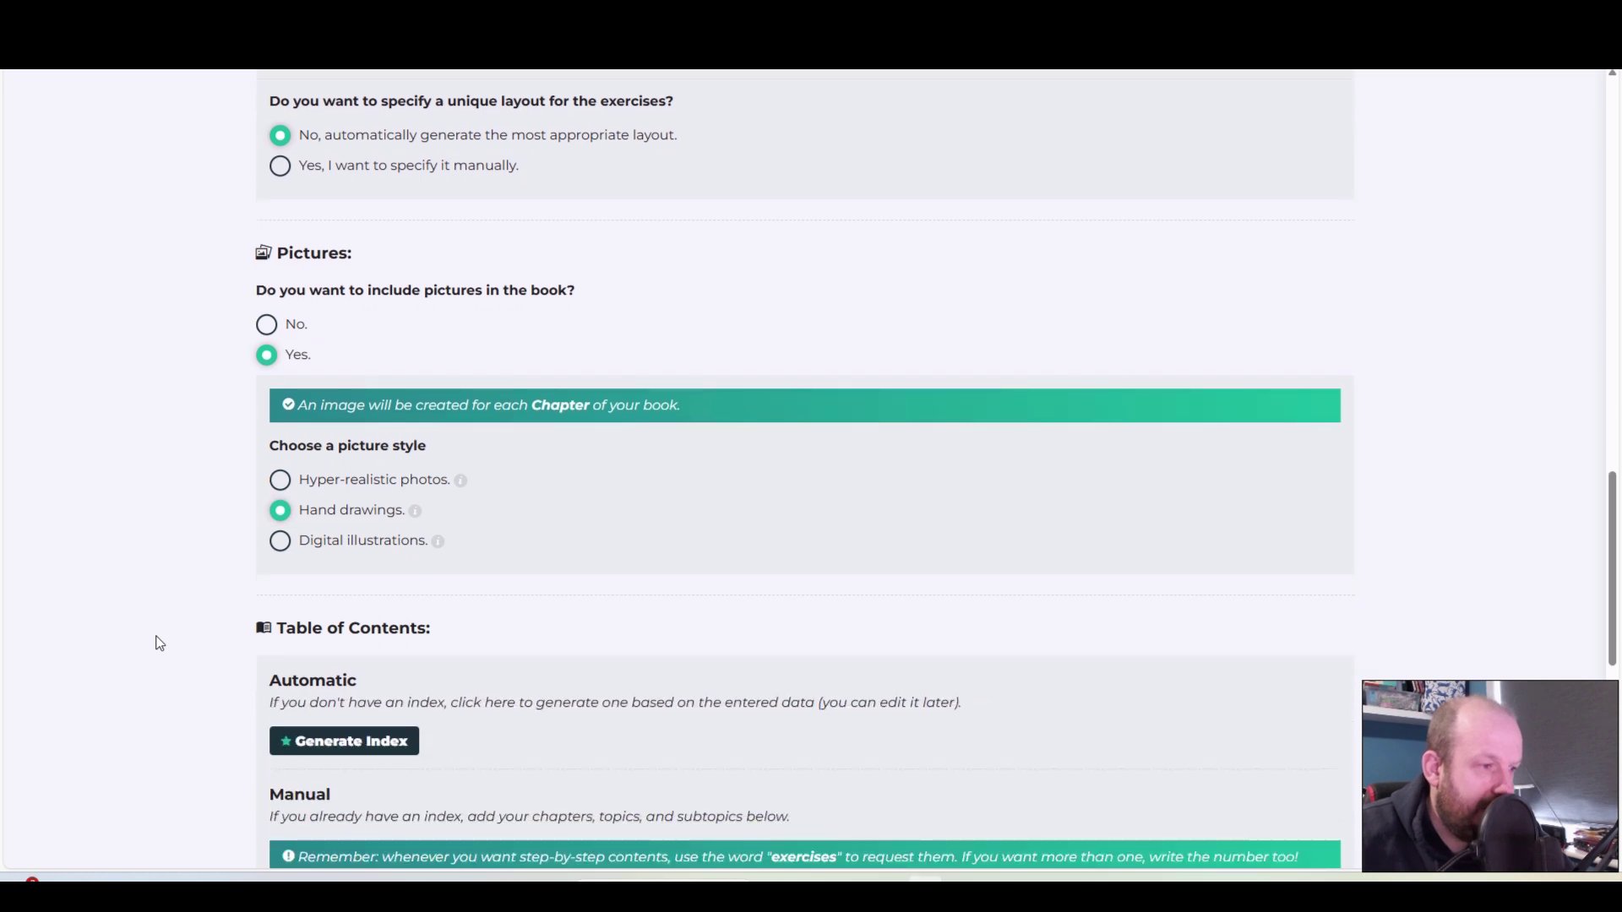
scroll(159, 644, "down", 4)
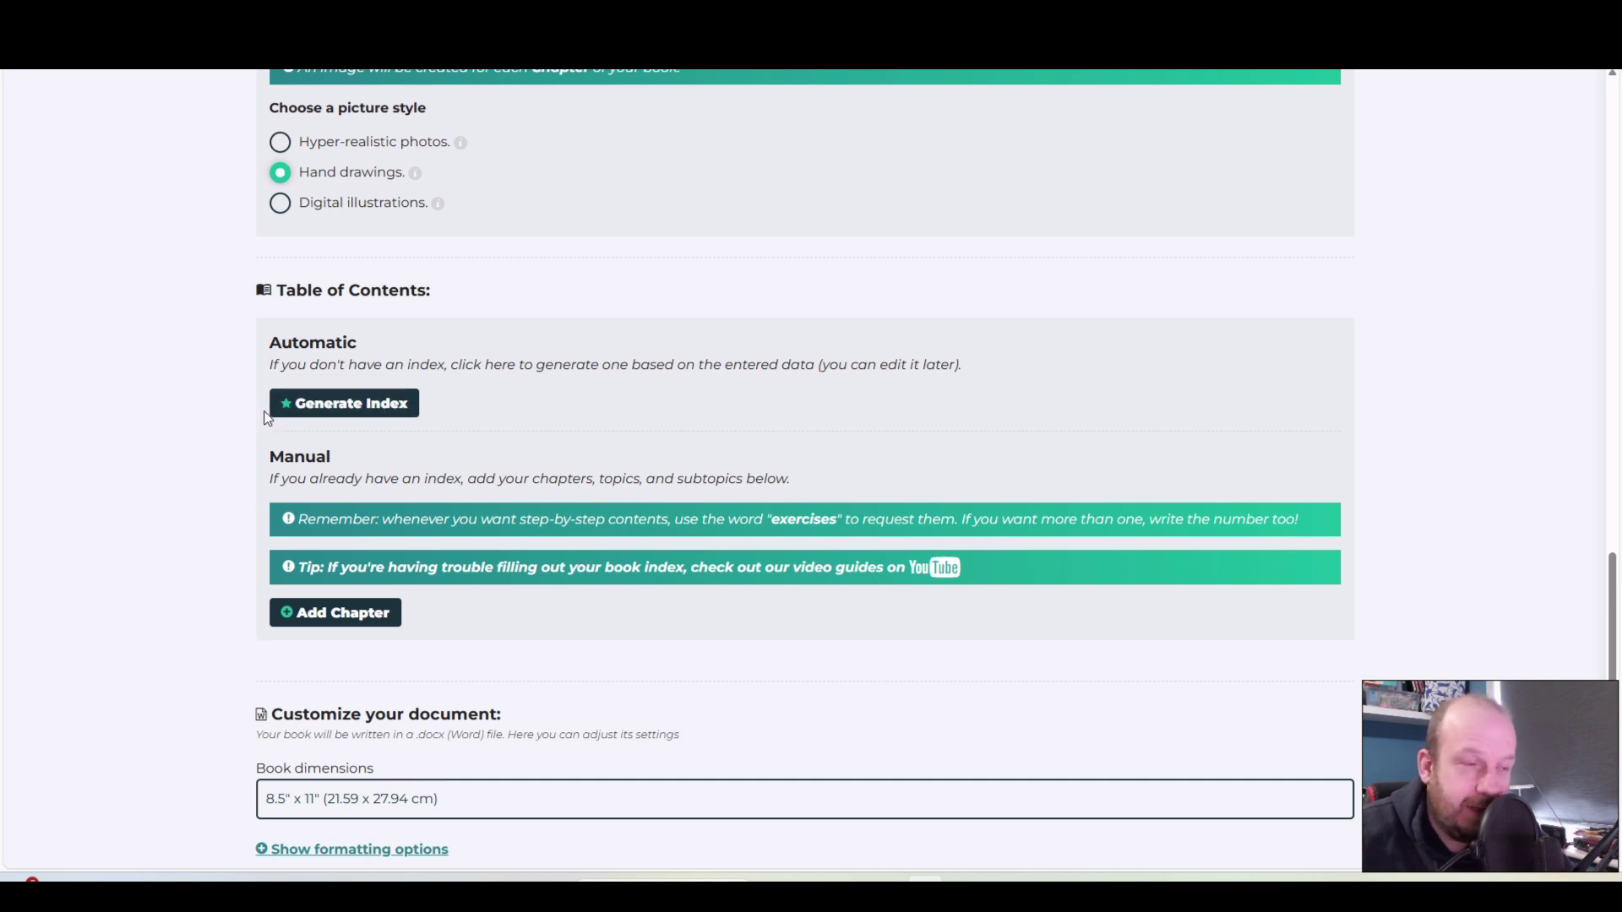
left_click(312, 412)
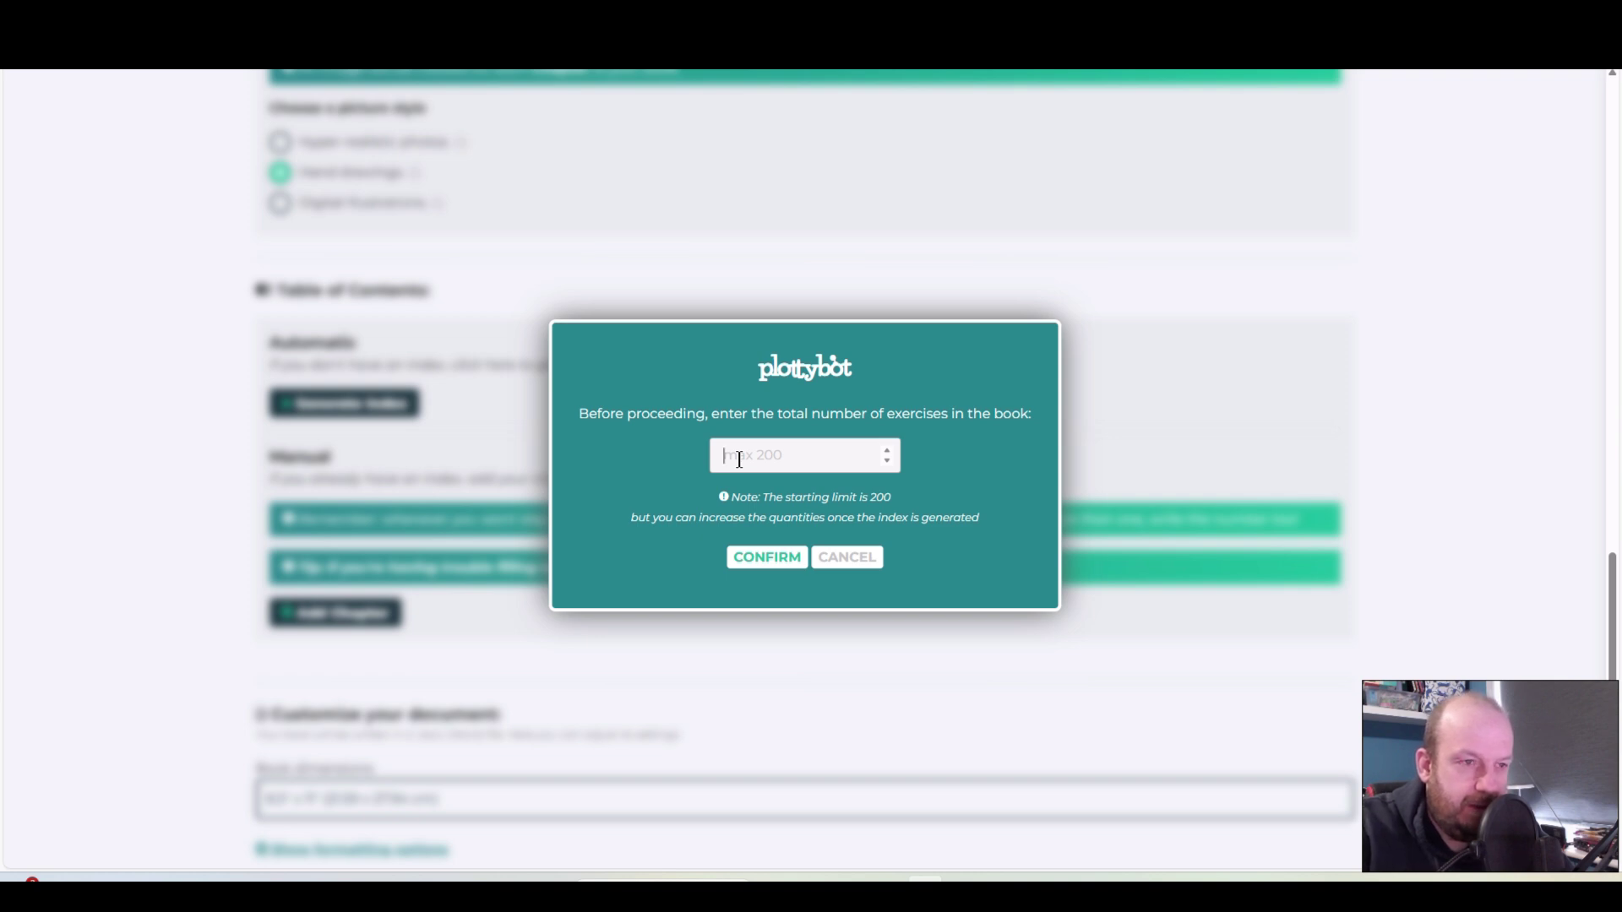
type("52")
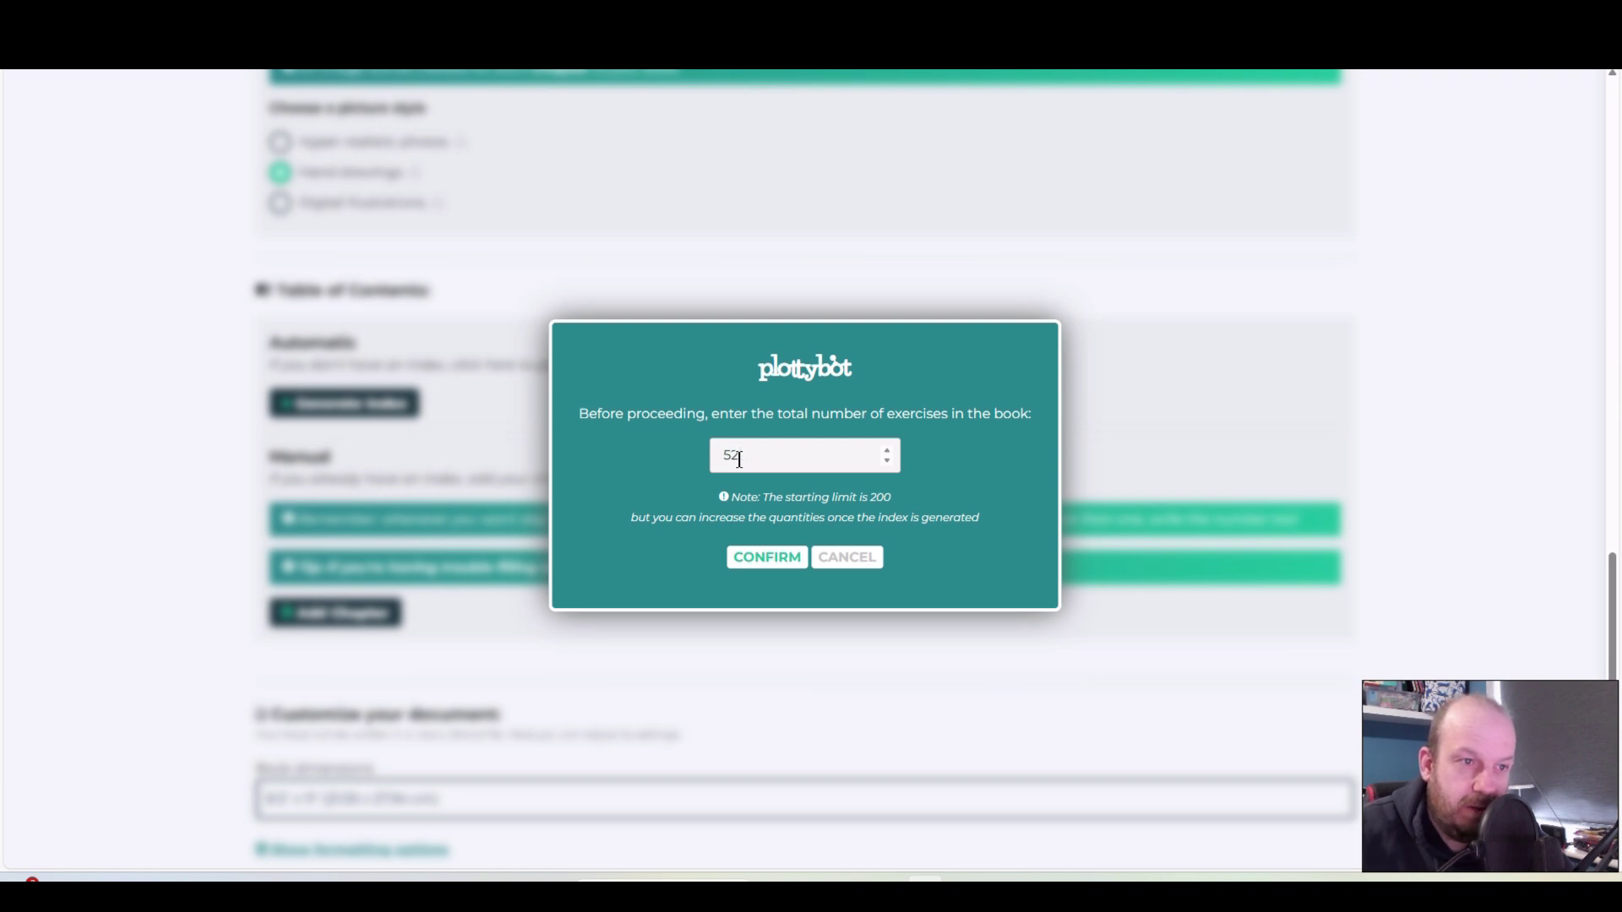
left_click(767, 558)
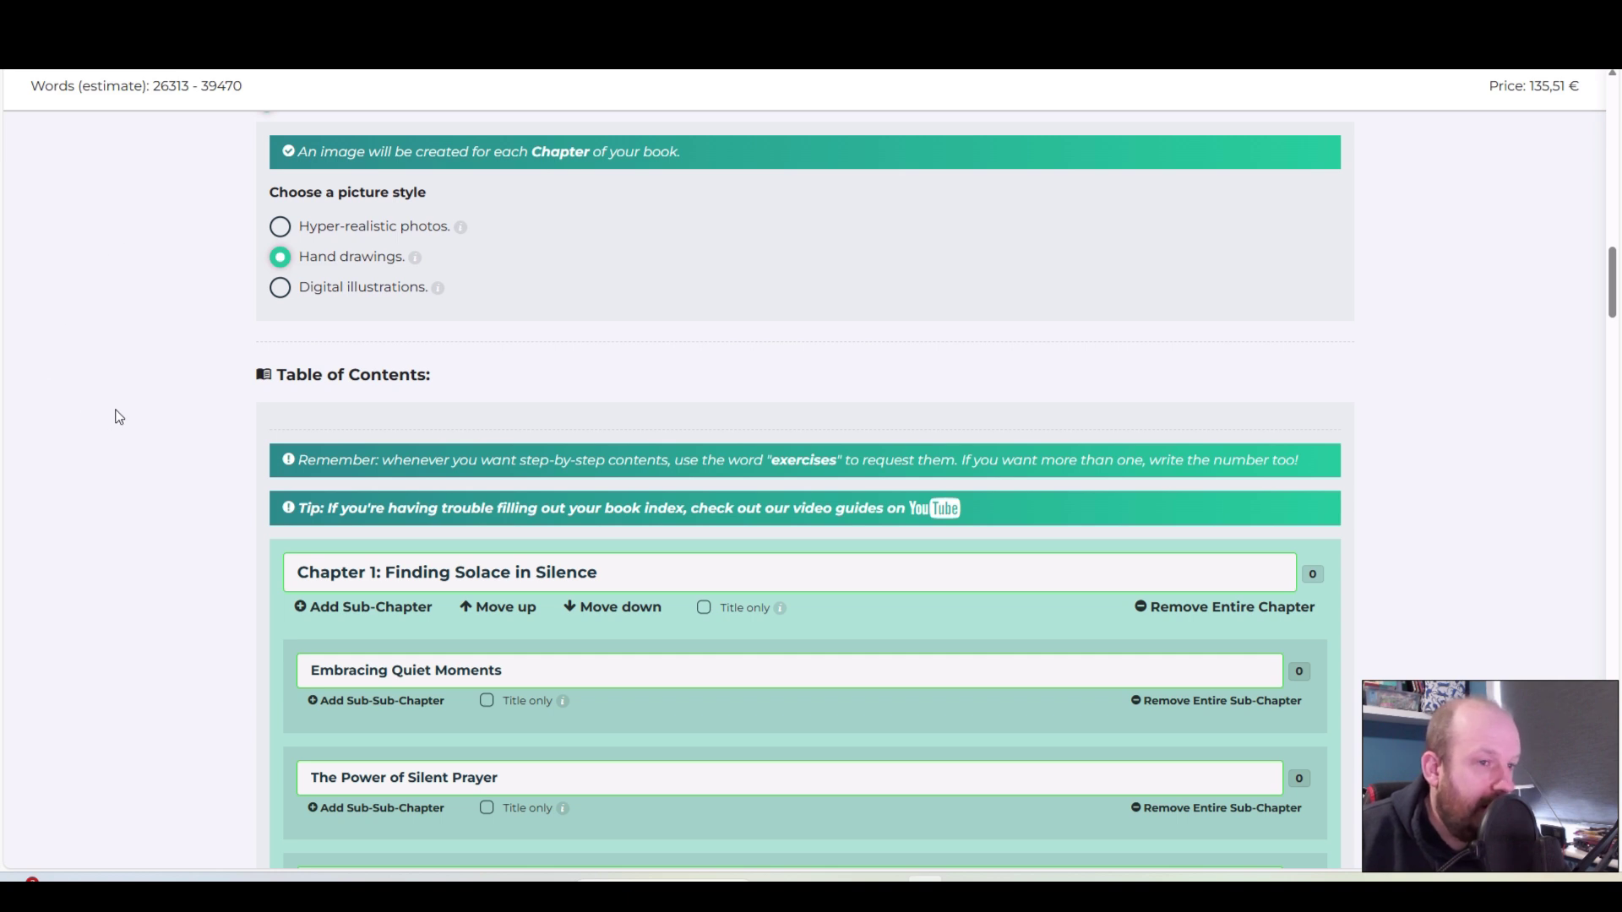
Step: Review the generated table of contents, checking the chapters, their sub-chapters and exercise entries down to the document settings
scroll(127, 422, "down", 4)
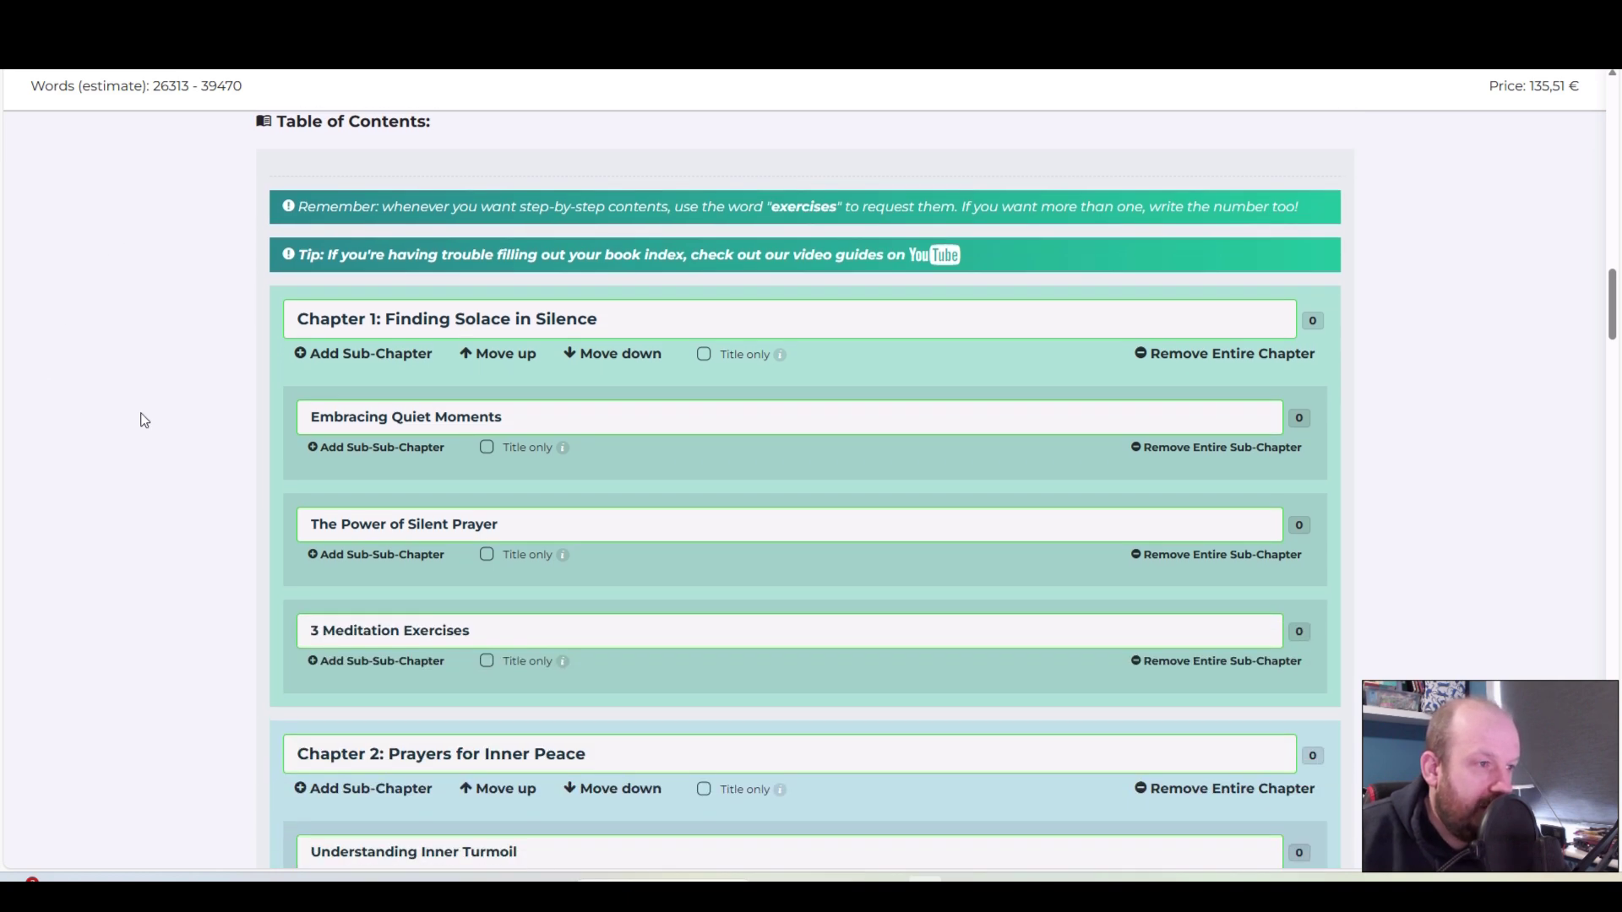
scroll(144, 420, "down", 5)
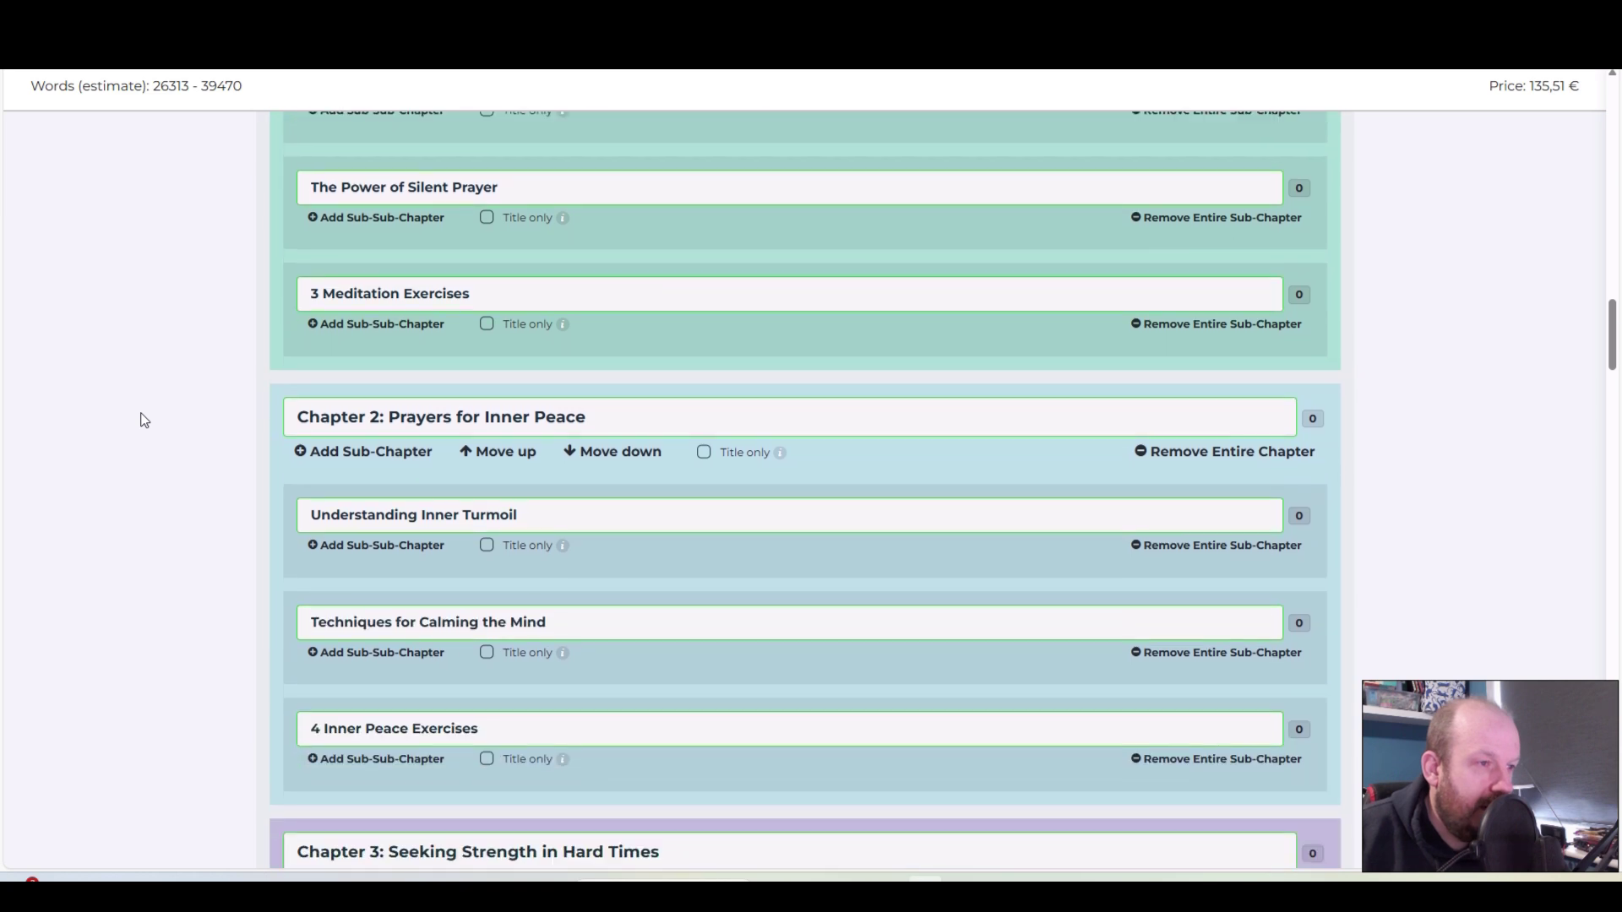
scroll(144, 420, "down", 1)
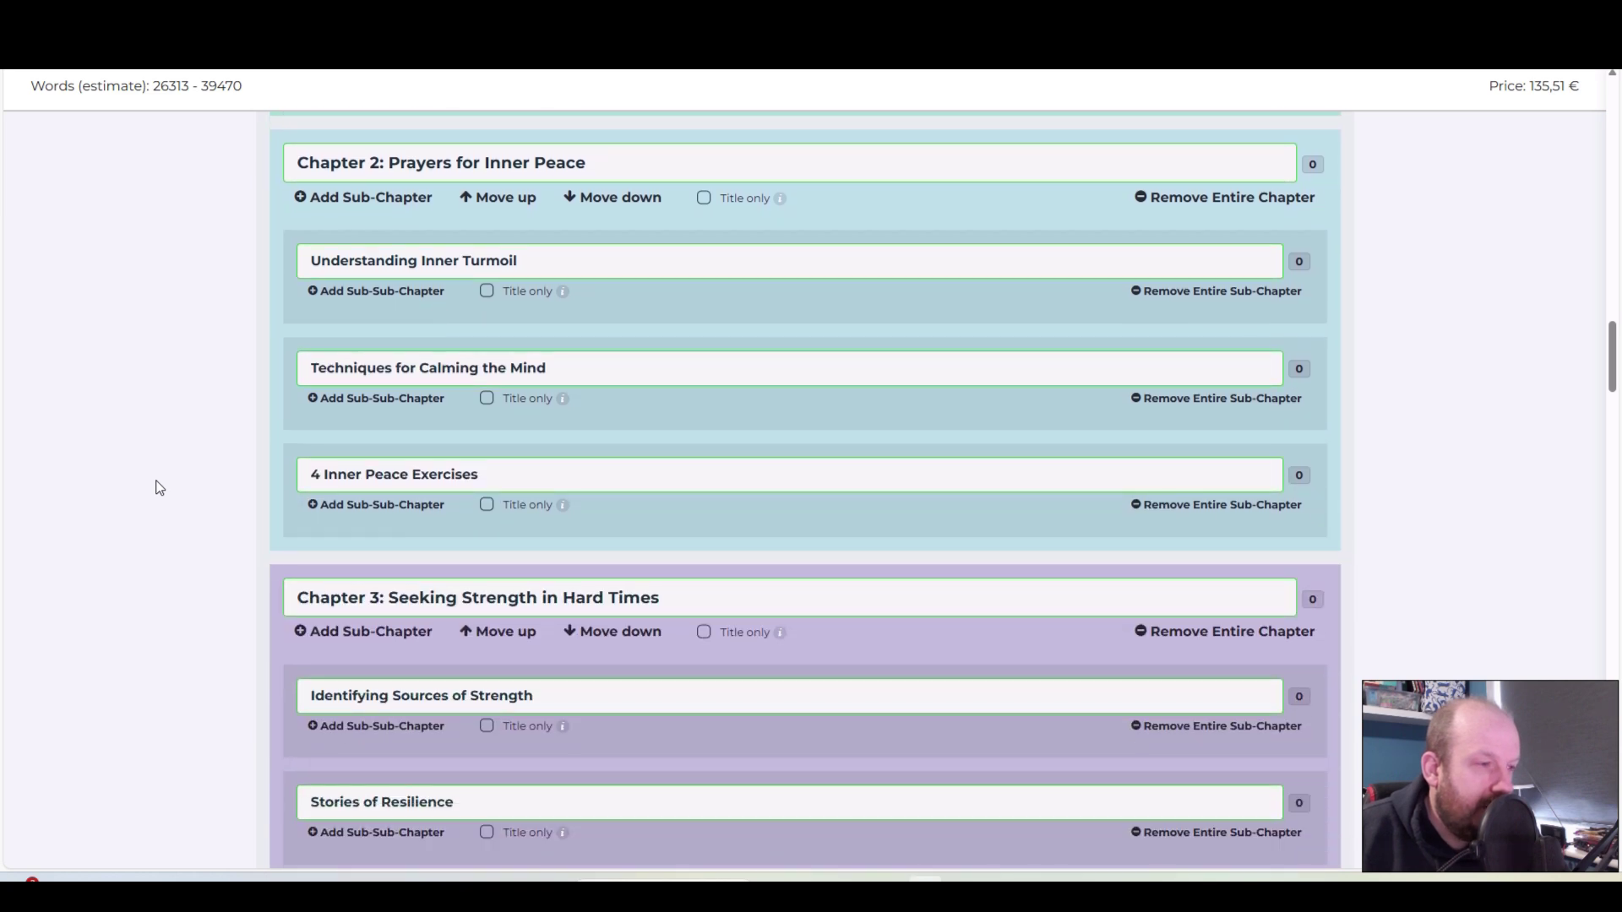
scroll(205, 422, "down", 1)
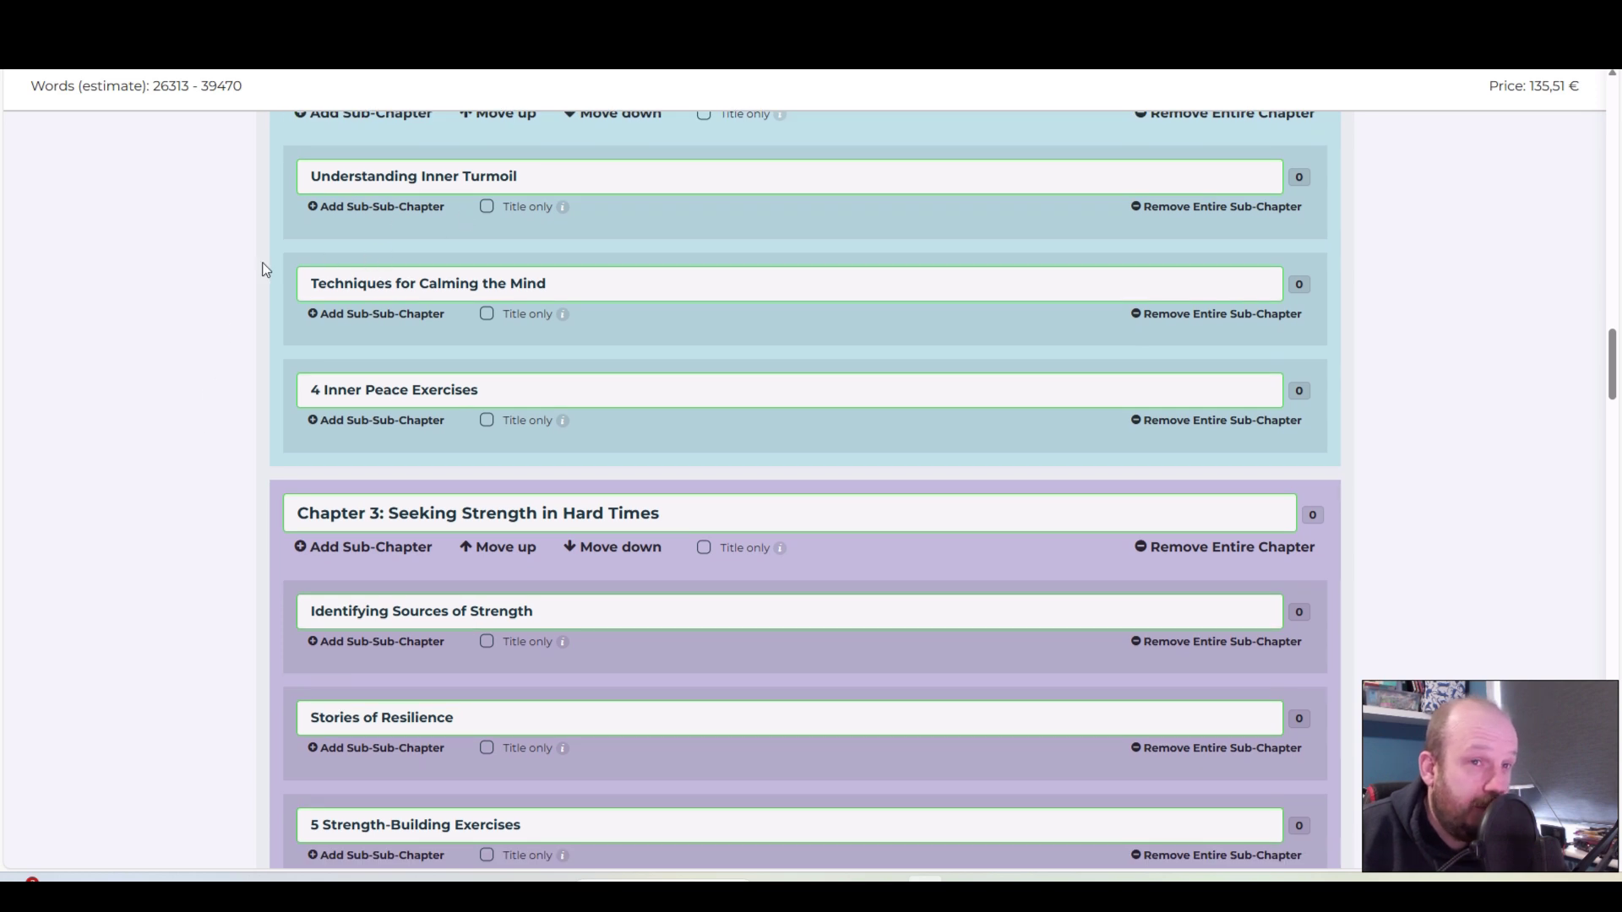
scroll(231, 279, "down", 1)
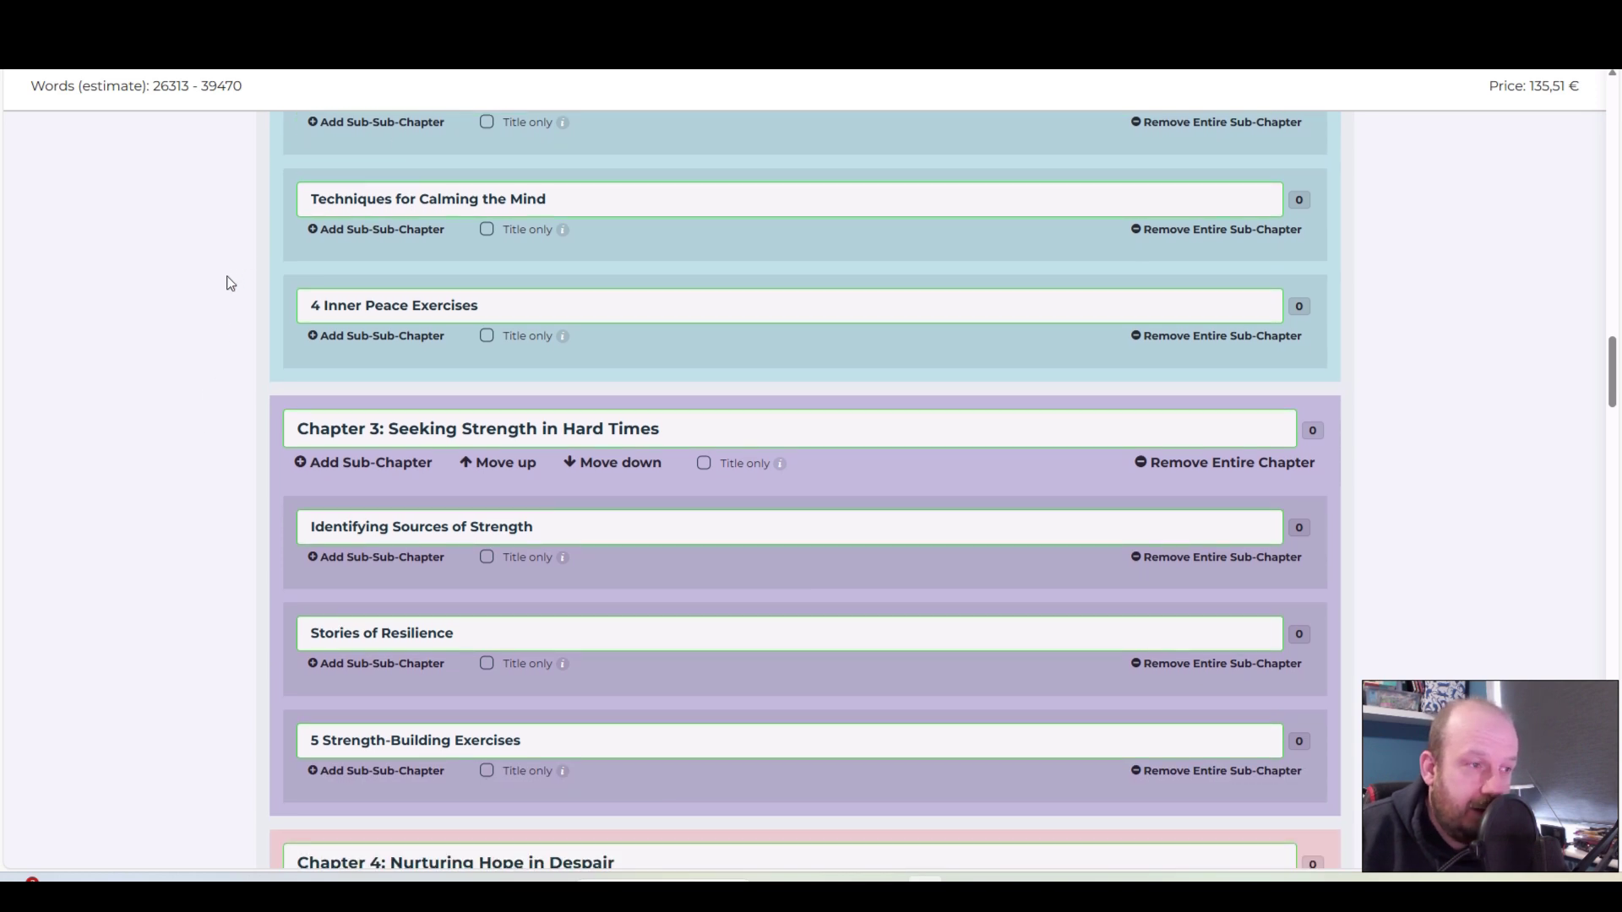
scroll(231, 287, "down", 1)
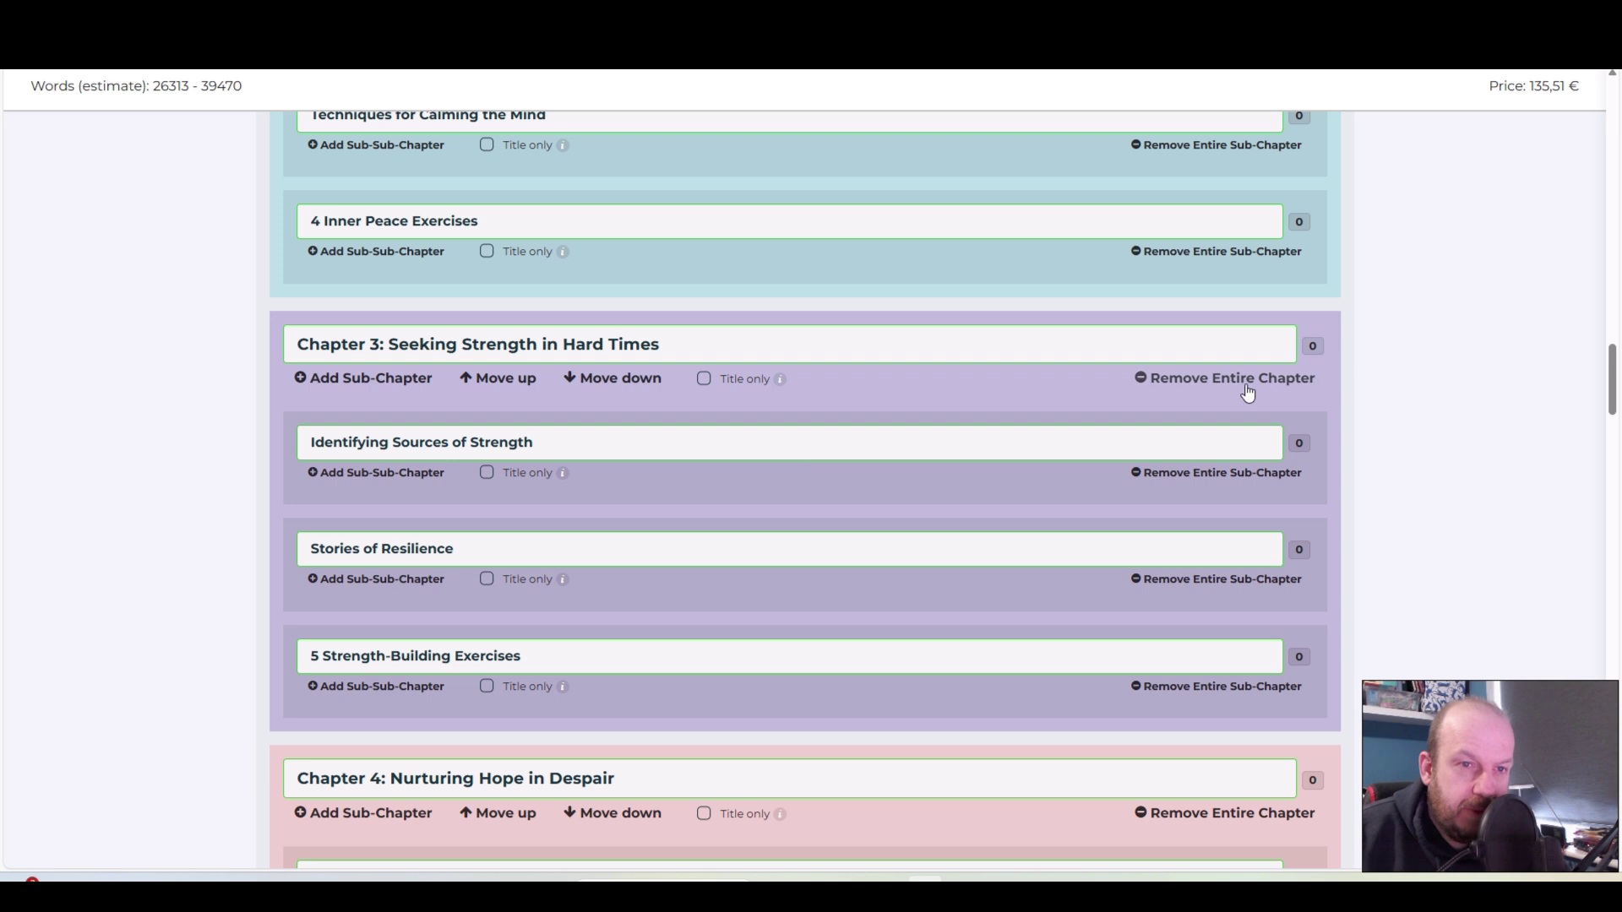
scroll(103, 481, "down", 4)
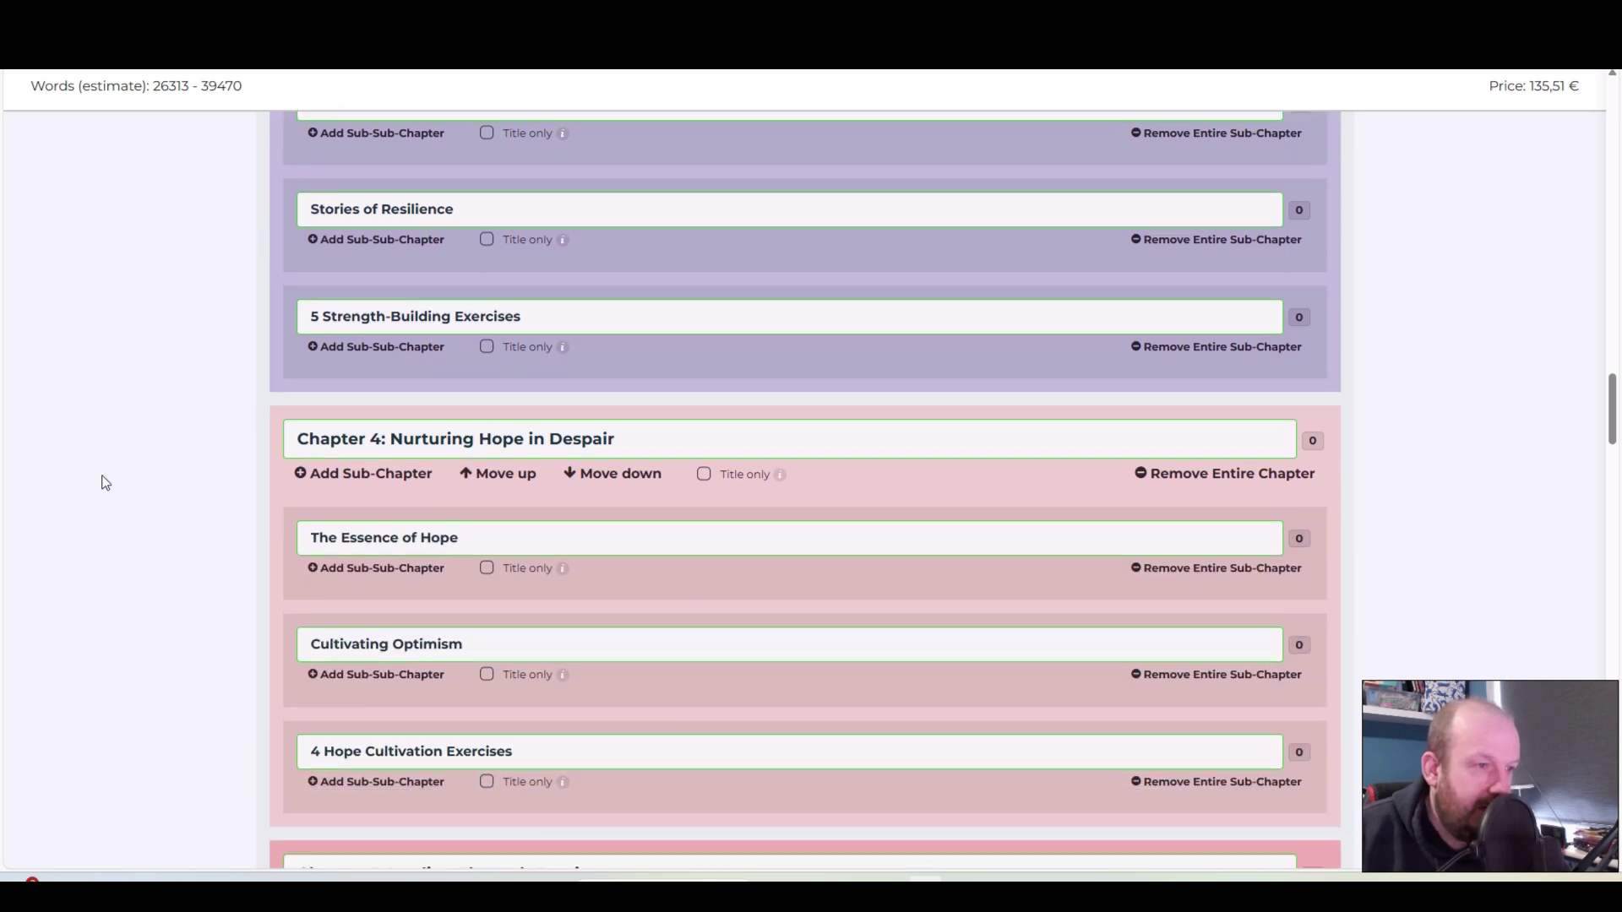
scroll(103, 481, "down", 2)
scroll(223, 416, "down", 4)
scroll(223, 416, "down", 7)
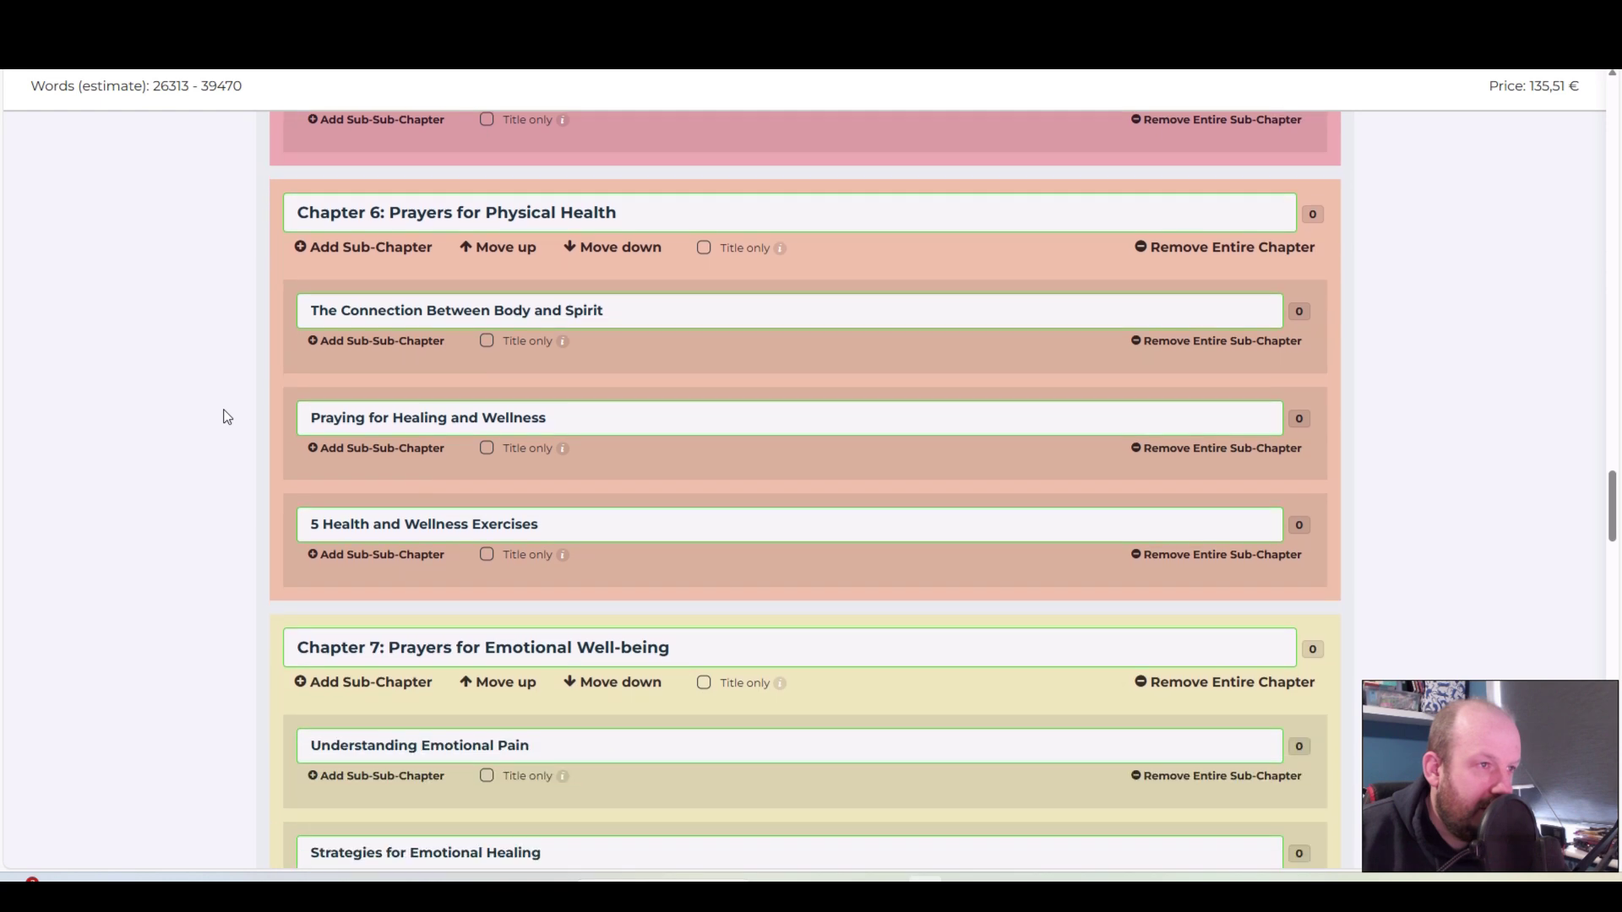
scroll(226, 417, "down", 8)
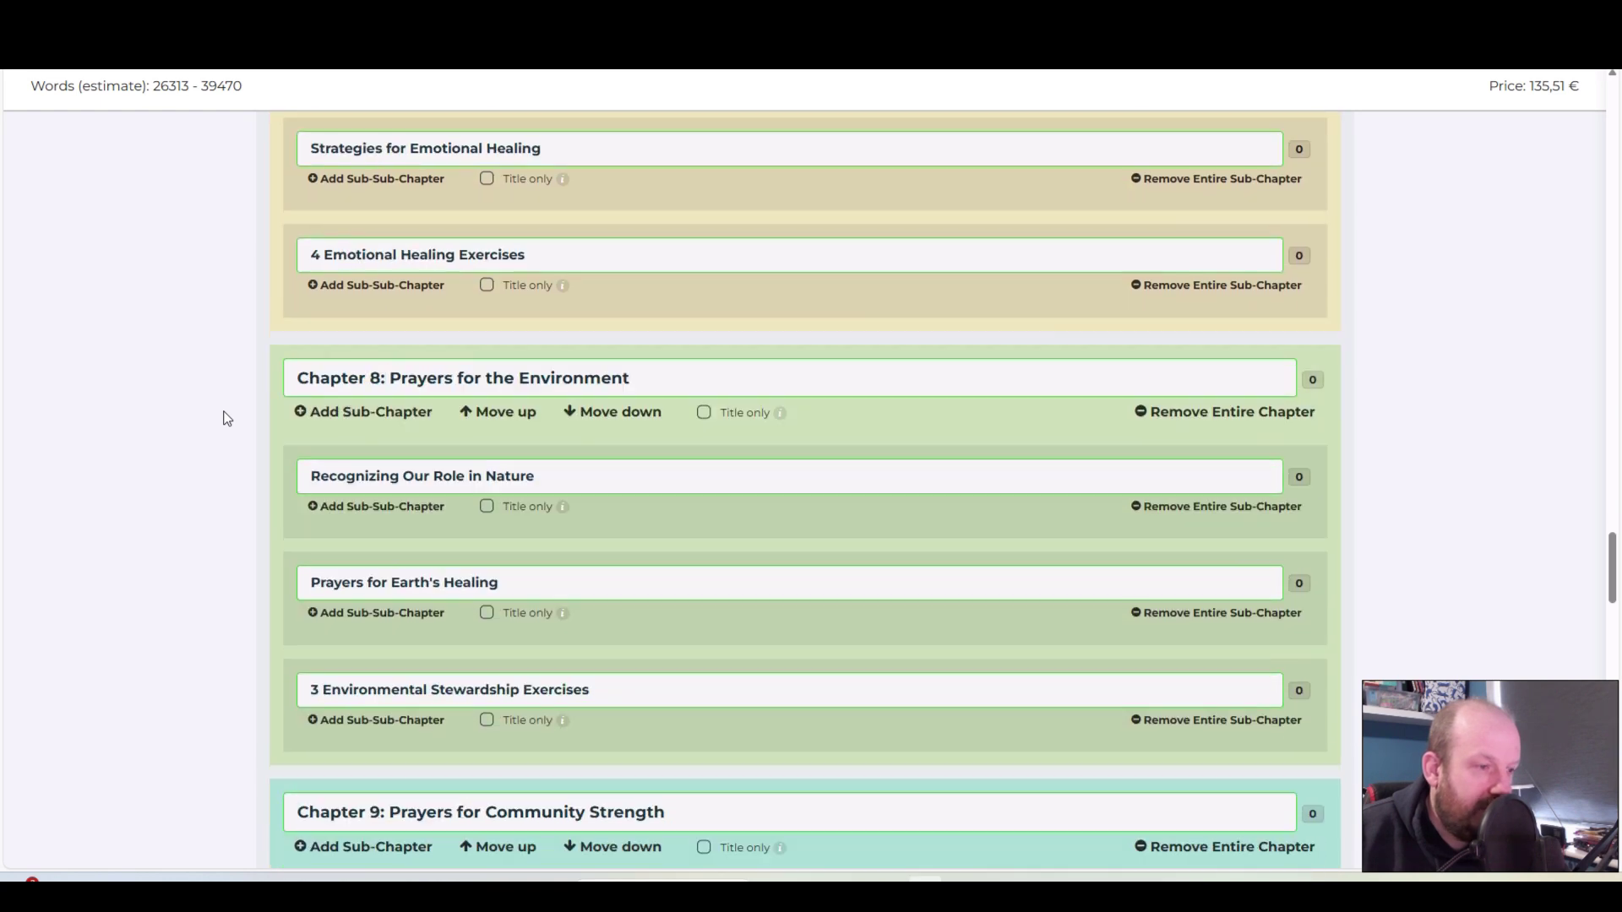
scroll(226, 418, "down", 5)
scroll(226, 418, "down", 8)
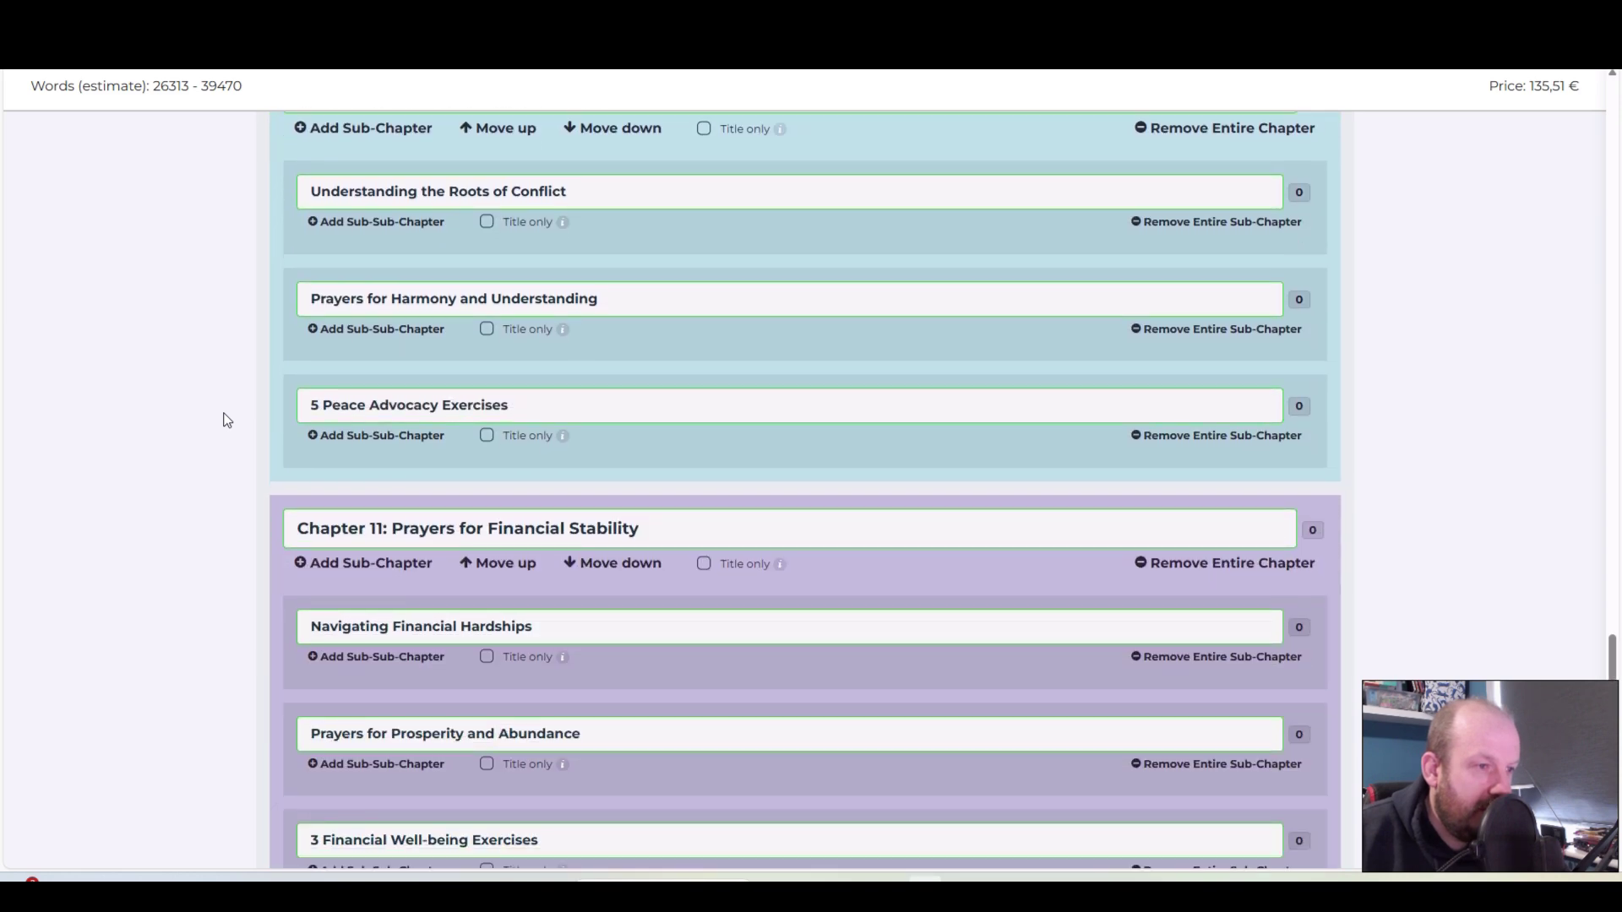
scroll(226, 419, "down", 13)
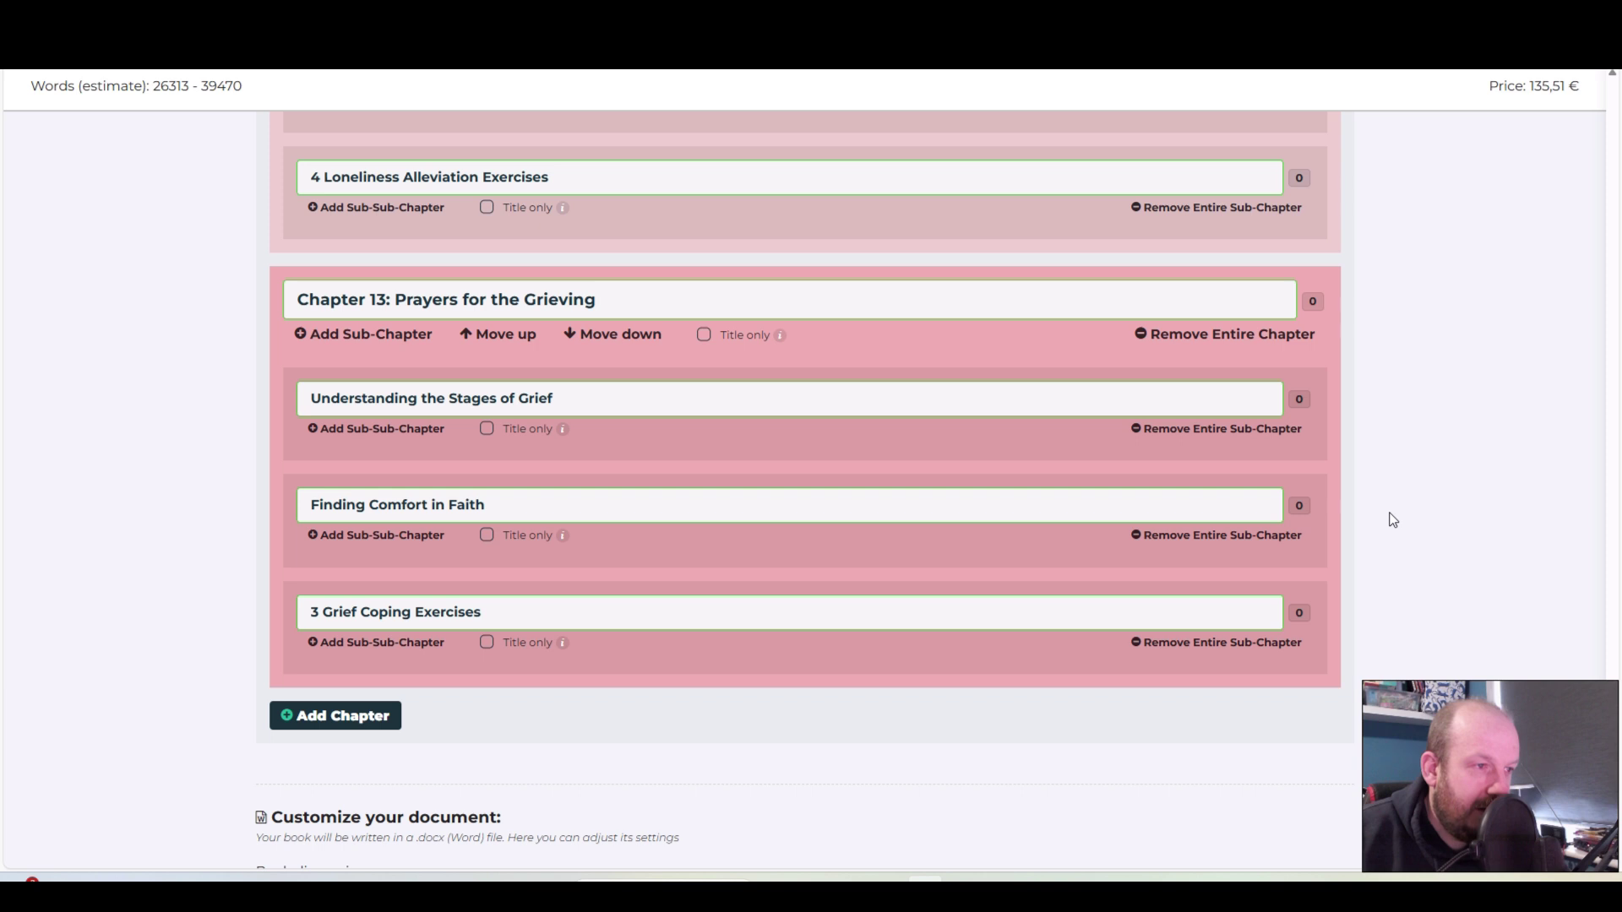
scroll(1394, 519, "down", 2)
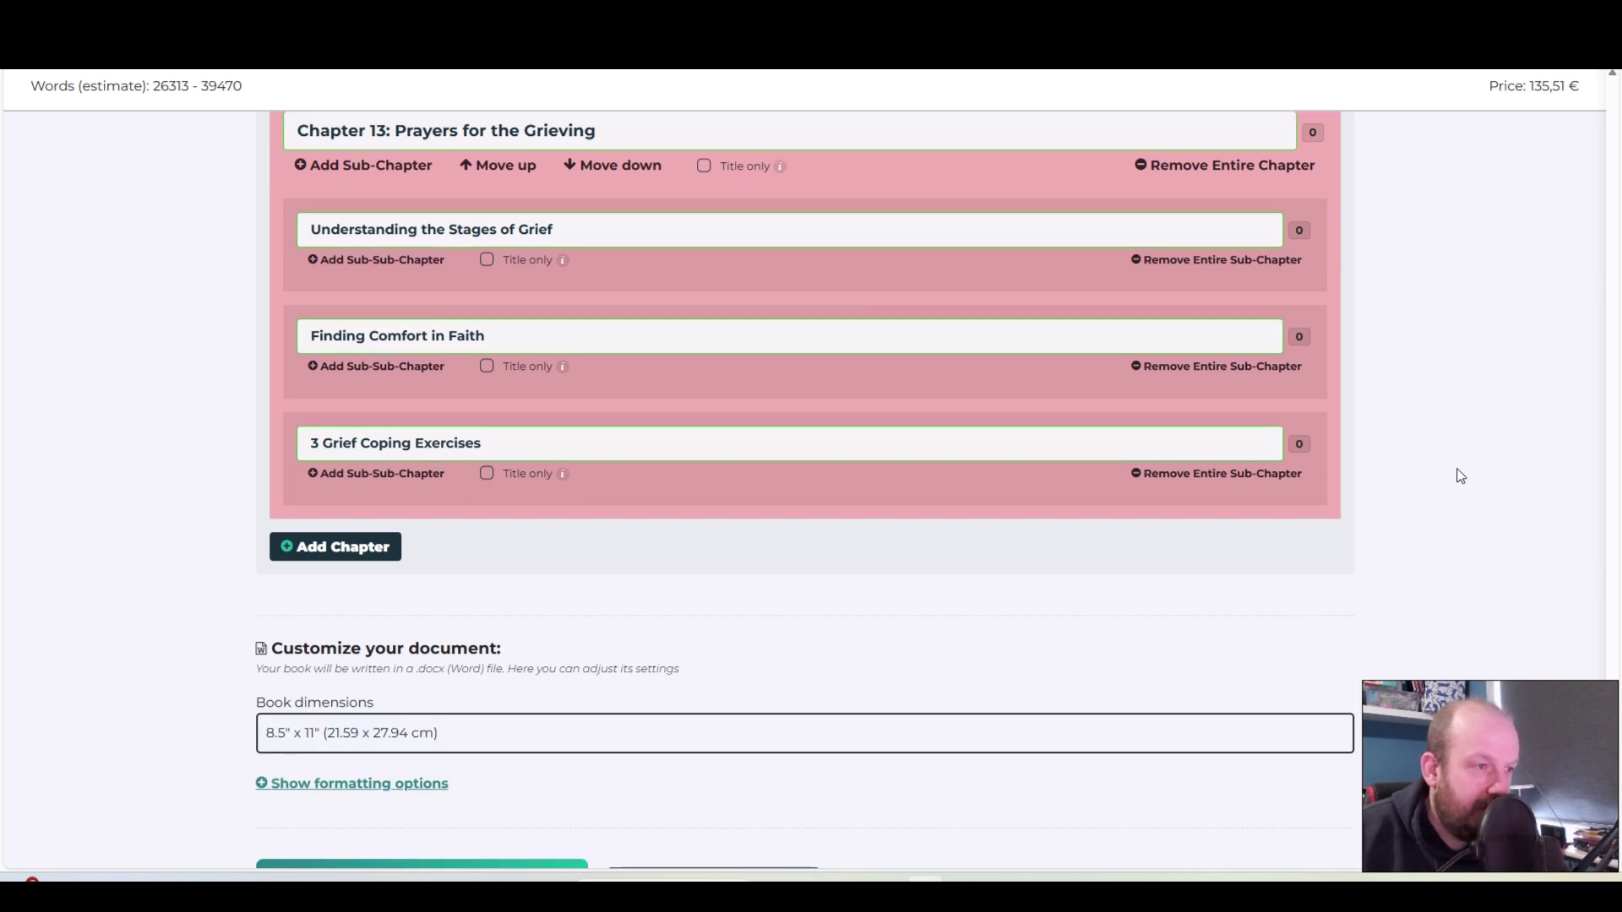
scroll(1459, 475, "up", 6)
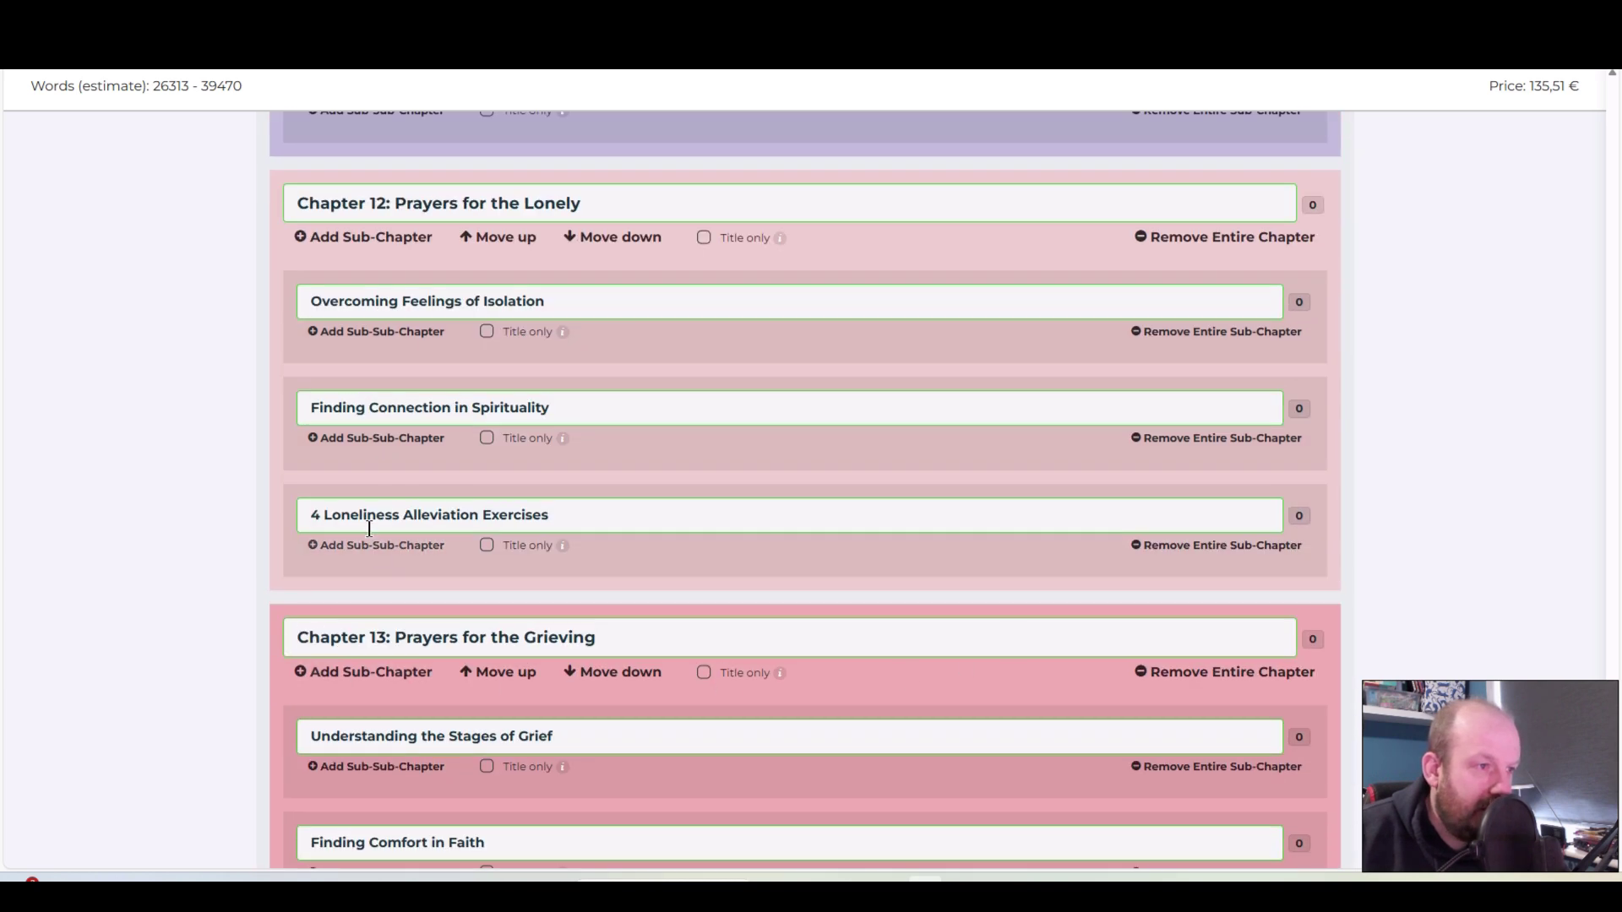
Step: Set the book dimensions to 6" x 9" (15.24 x 22.86 cm) in the document customization settings
scroll(1513, 518, "down", 7)
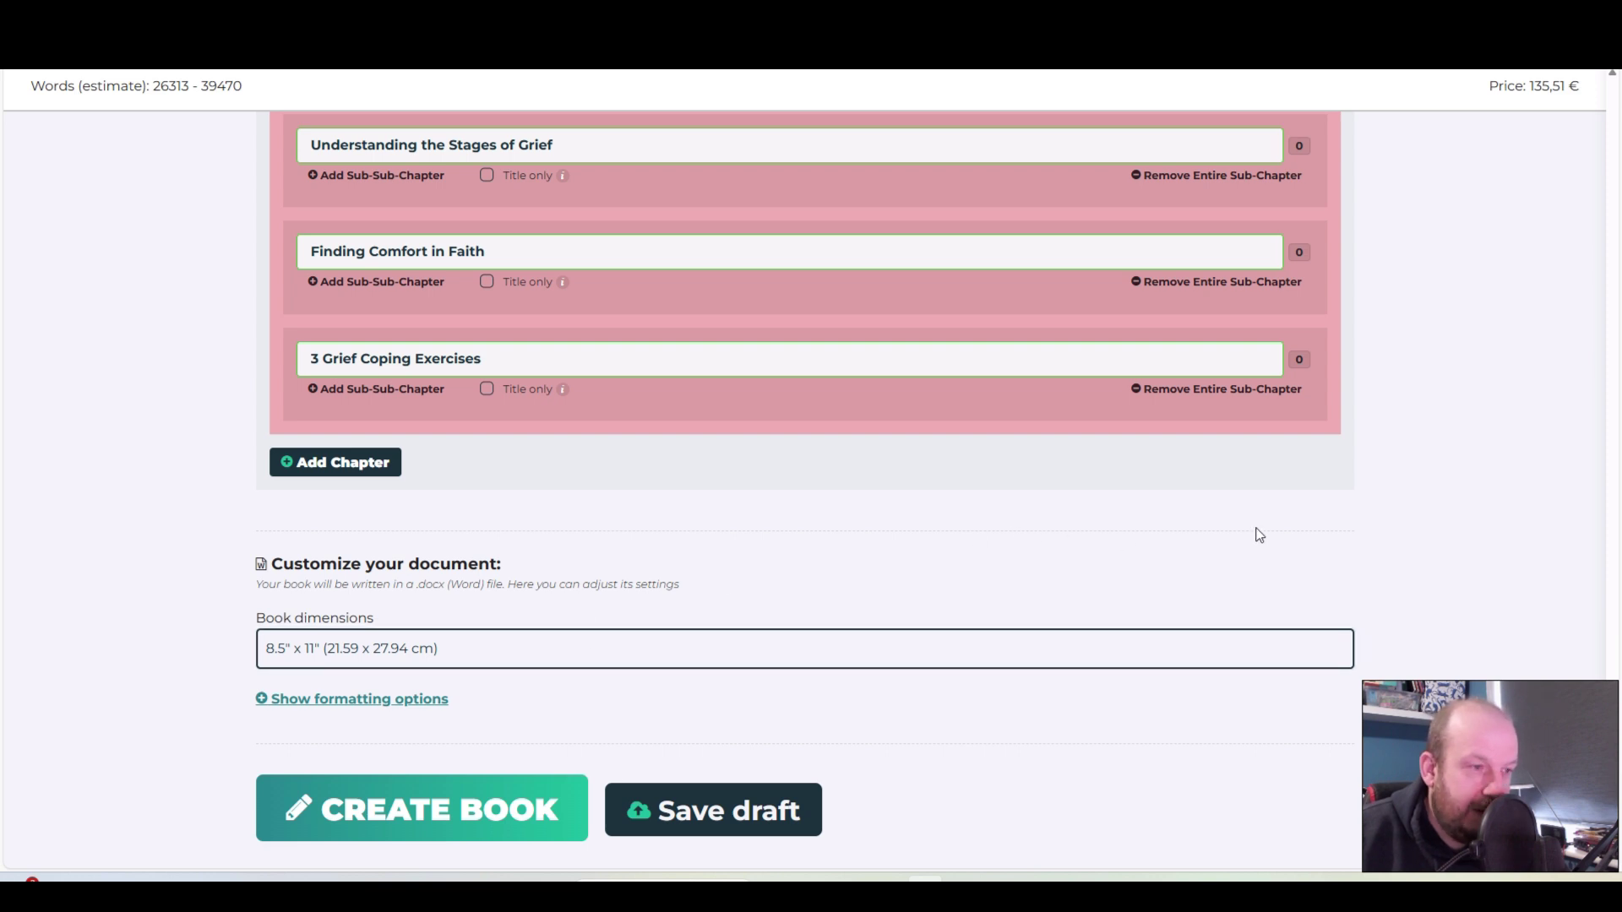
left_click(459, 657)
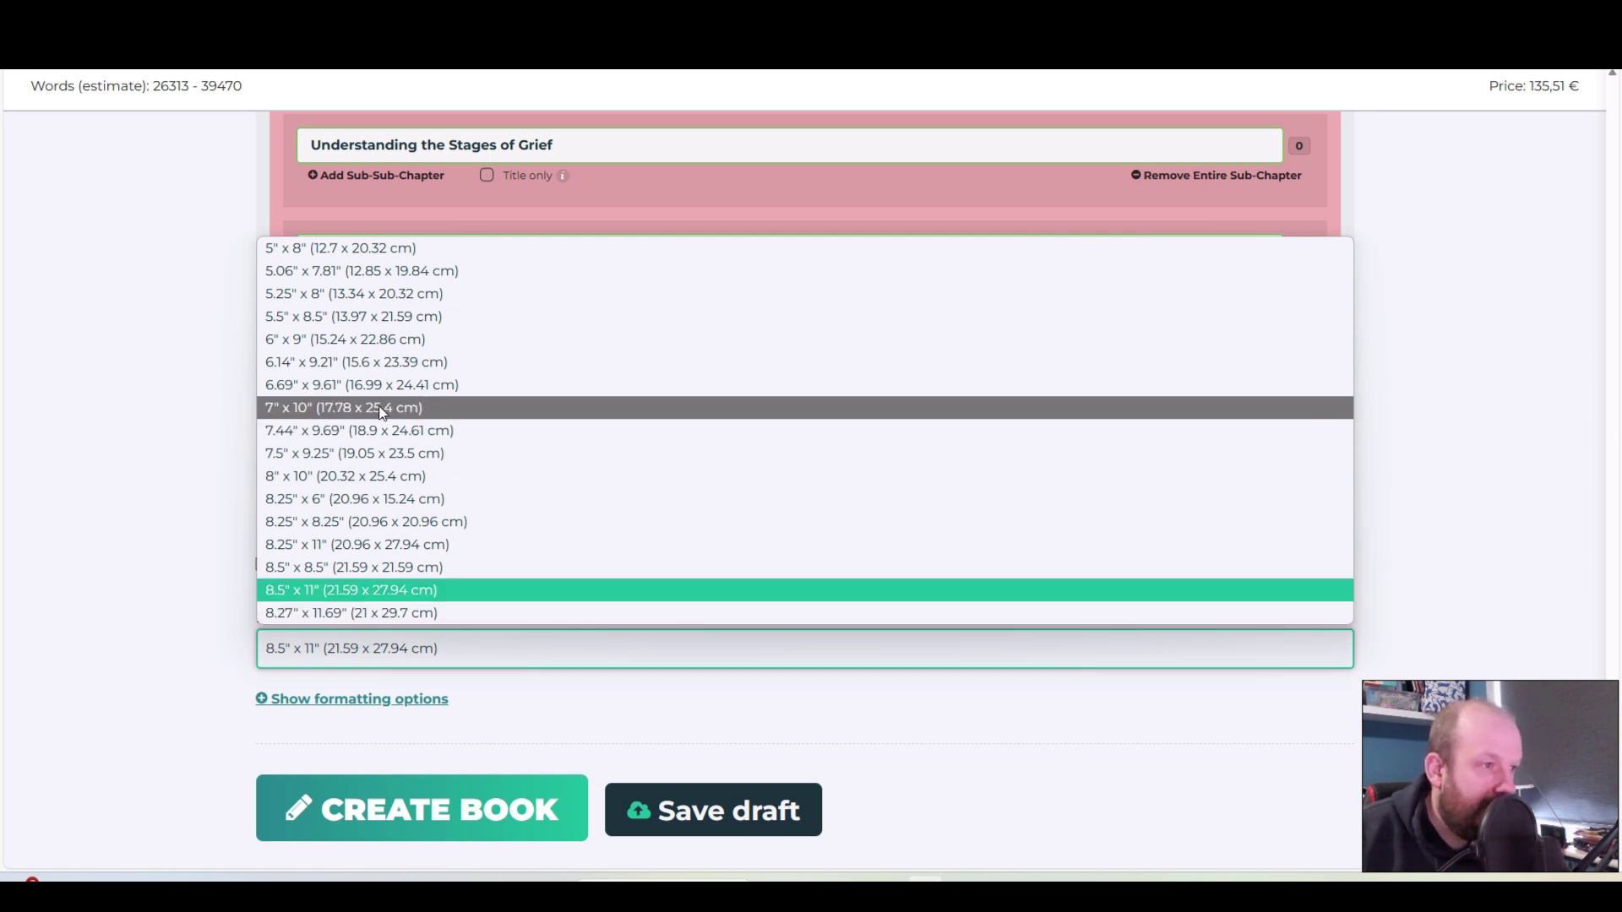
left_click(388, 341)
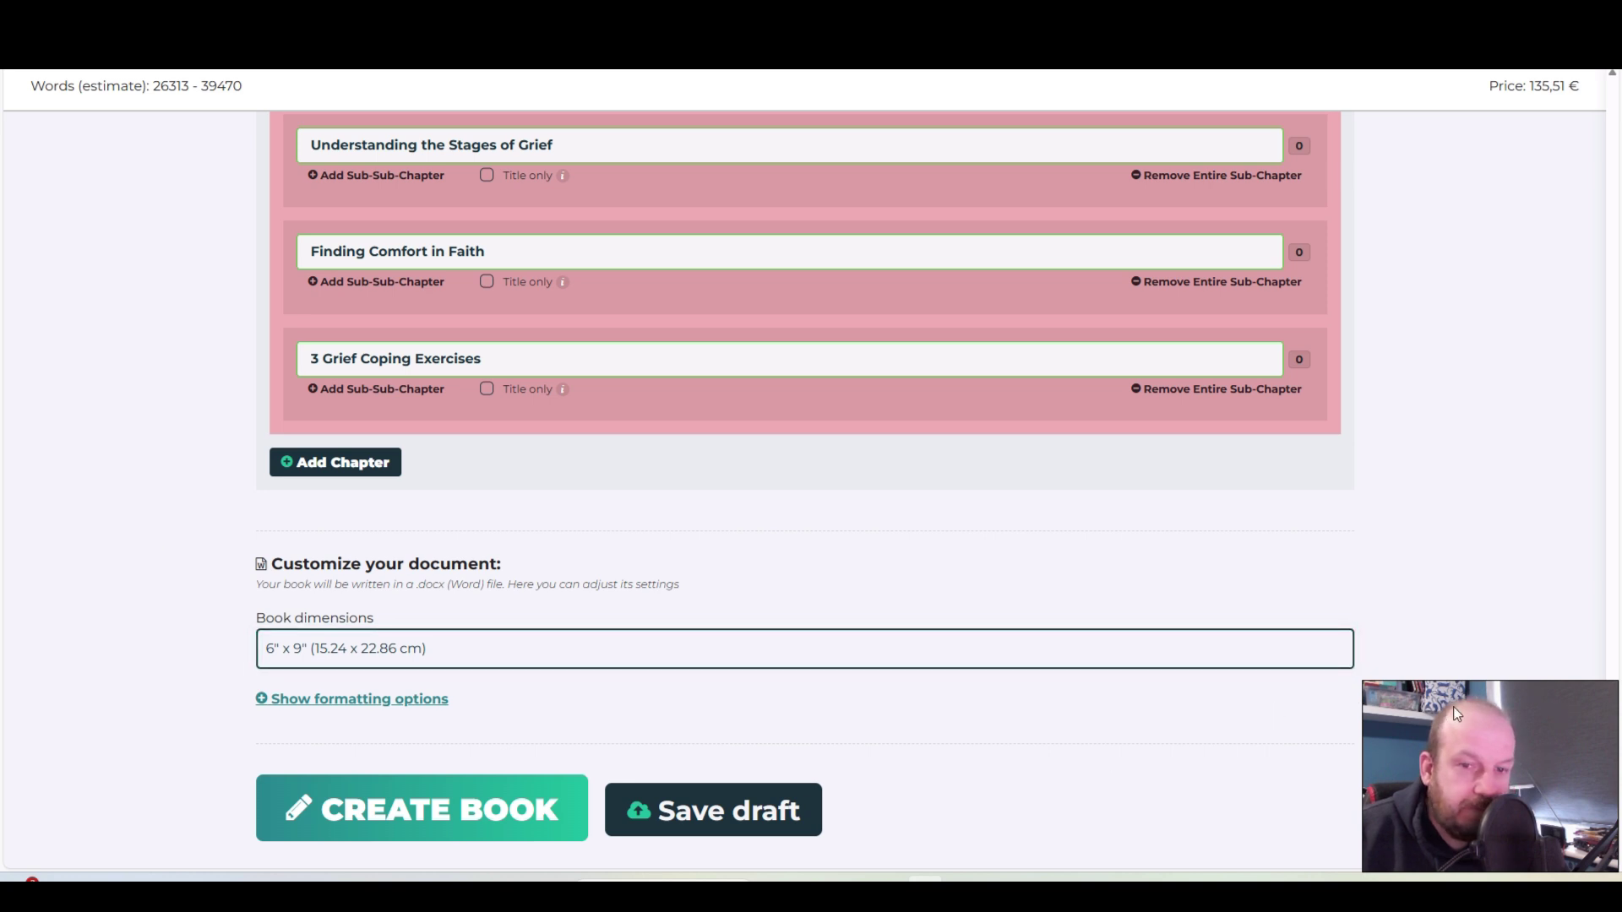
Step: Recheck the chapter and exercise entries in the table of contents from the last chapter back to Chapter 9
scroll(1314, 702, "down", 2)
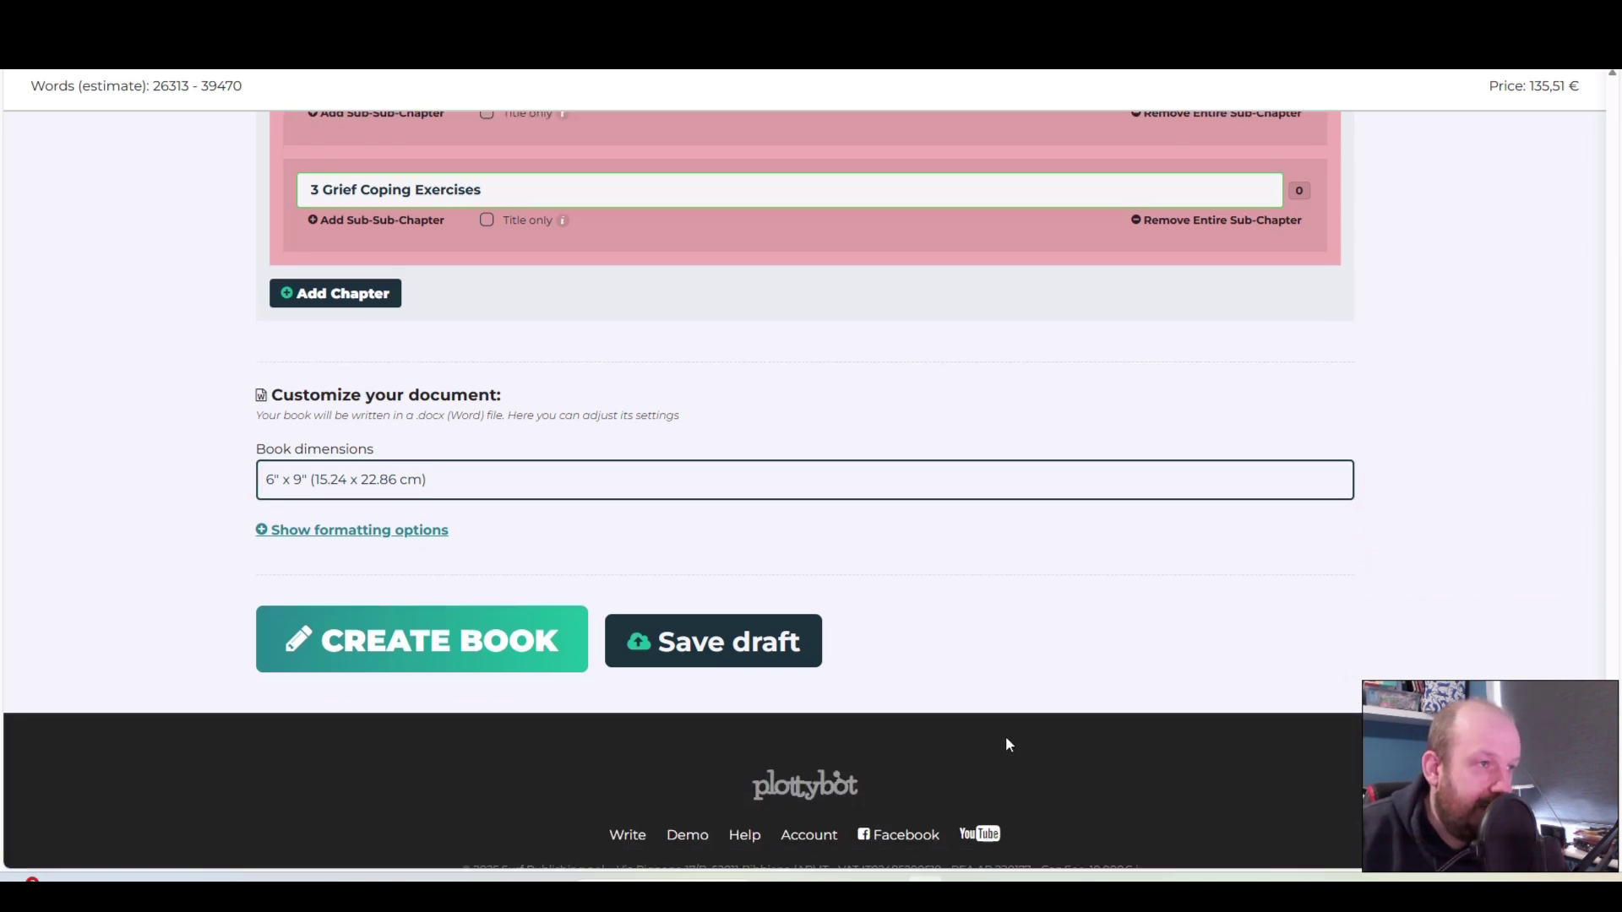
scroll(1461, 477, "up", 15)
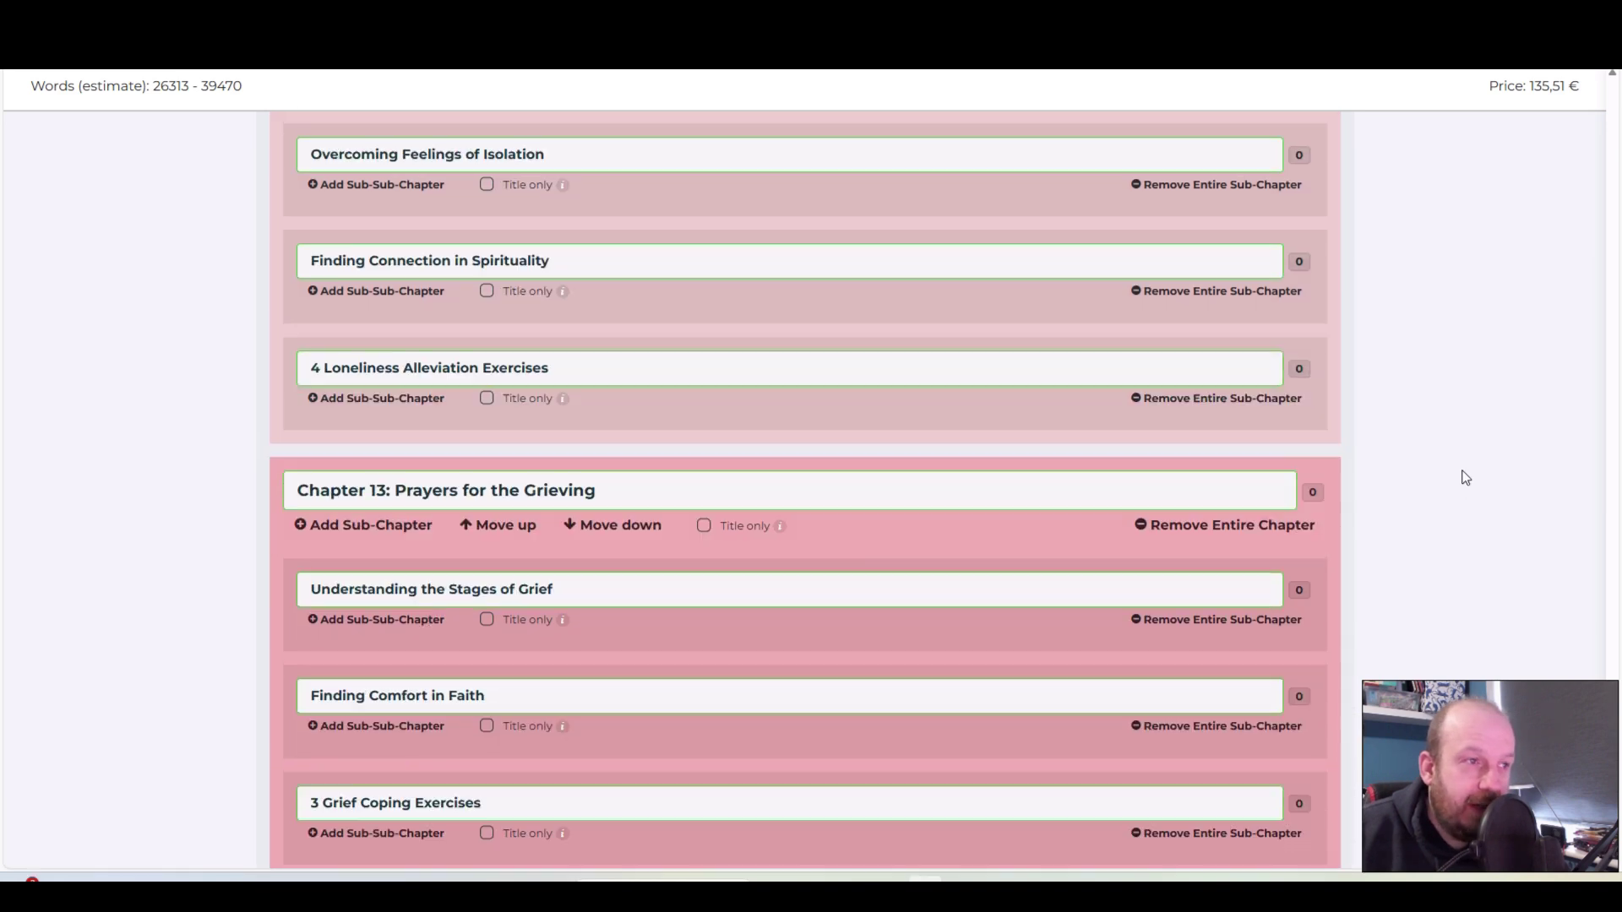
scroll(1457, 478, "up", 5)
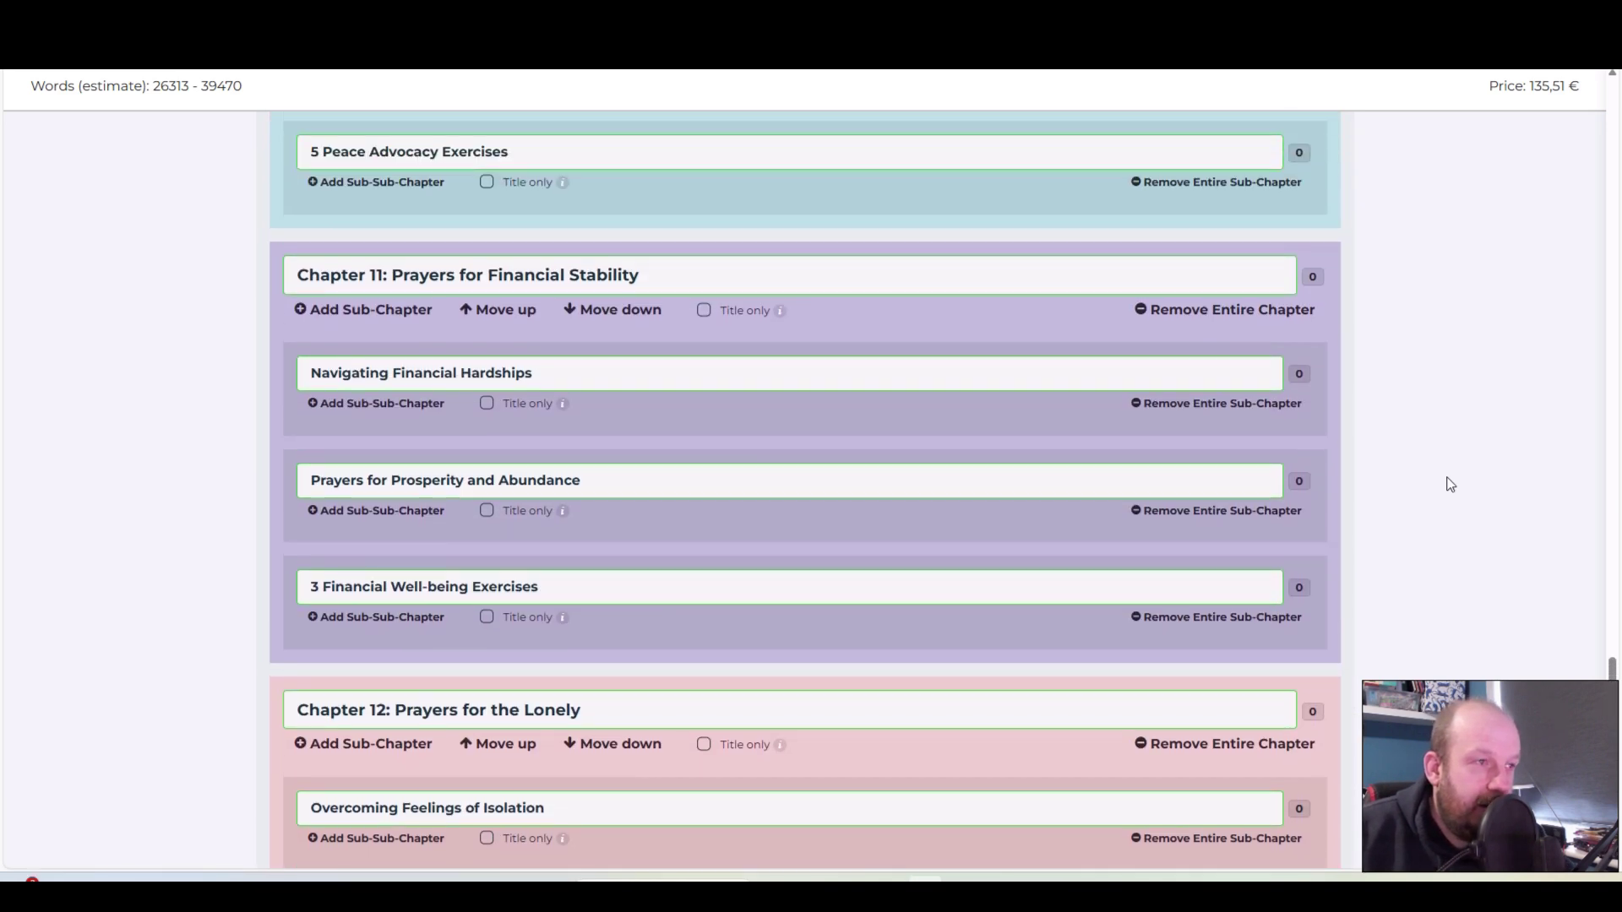
scroll(1470, 469, "up", 3)
scroll(1478, 460, "down", 5)
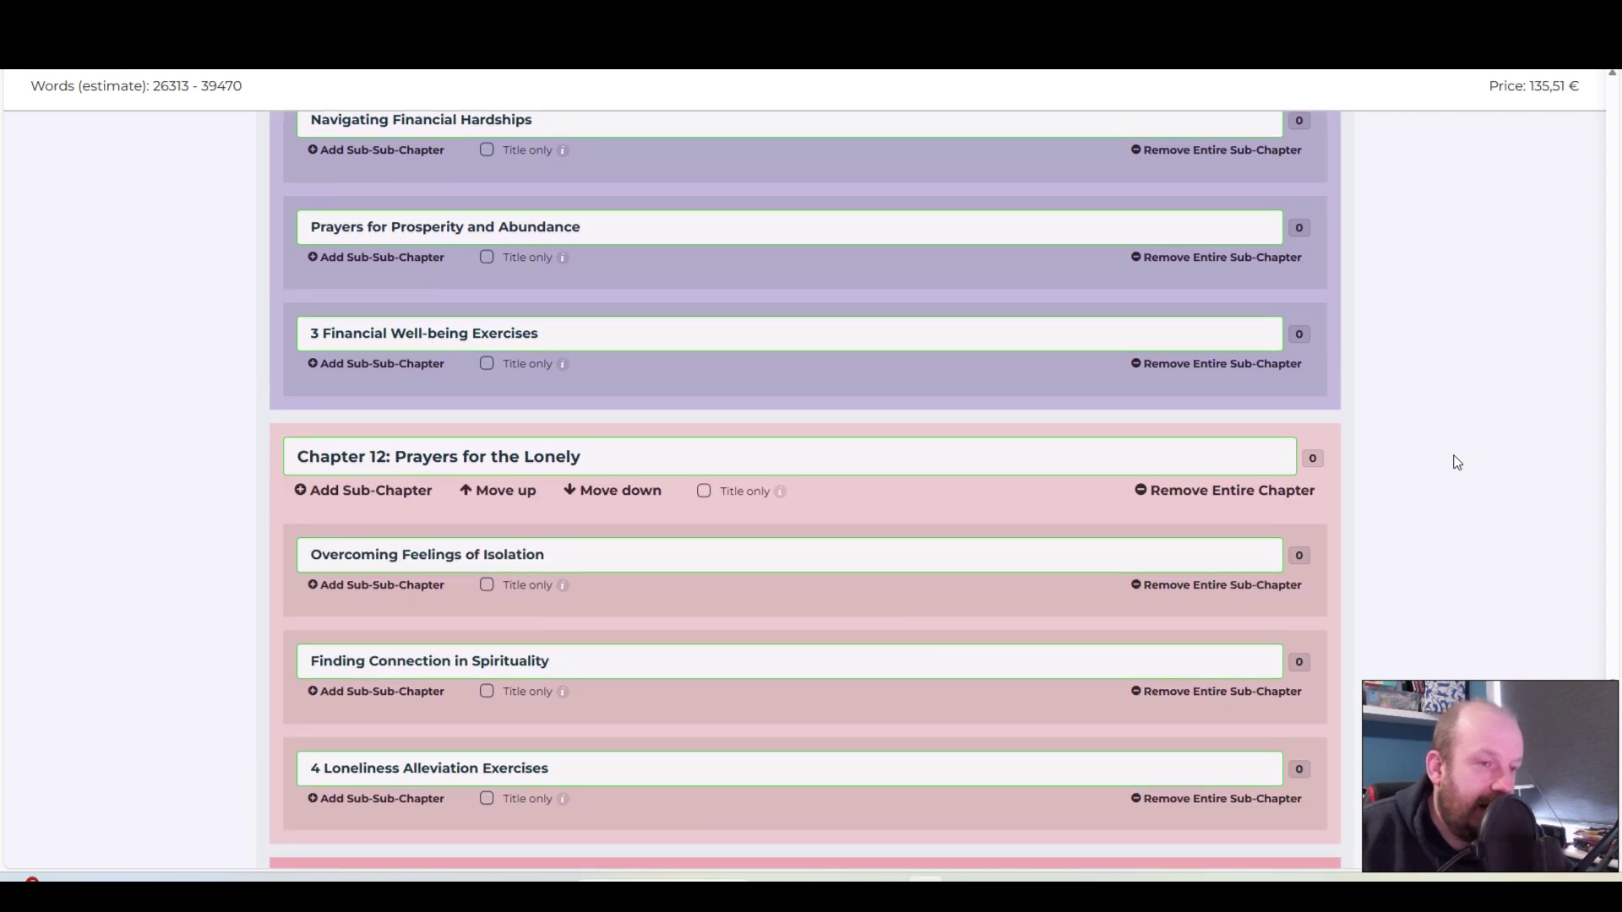
scroll(1455, 465, "down", 3)
scroll(1451, 467, "down", 6)
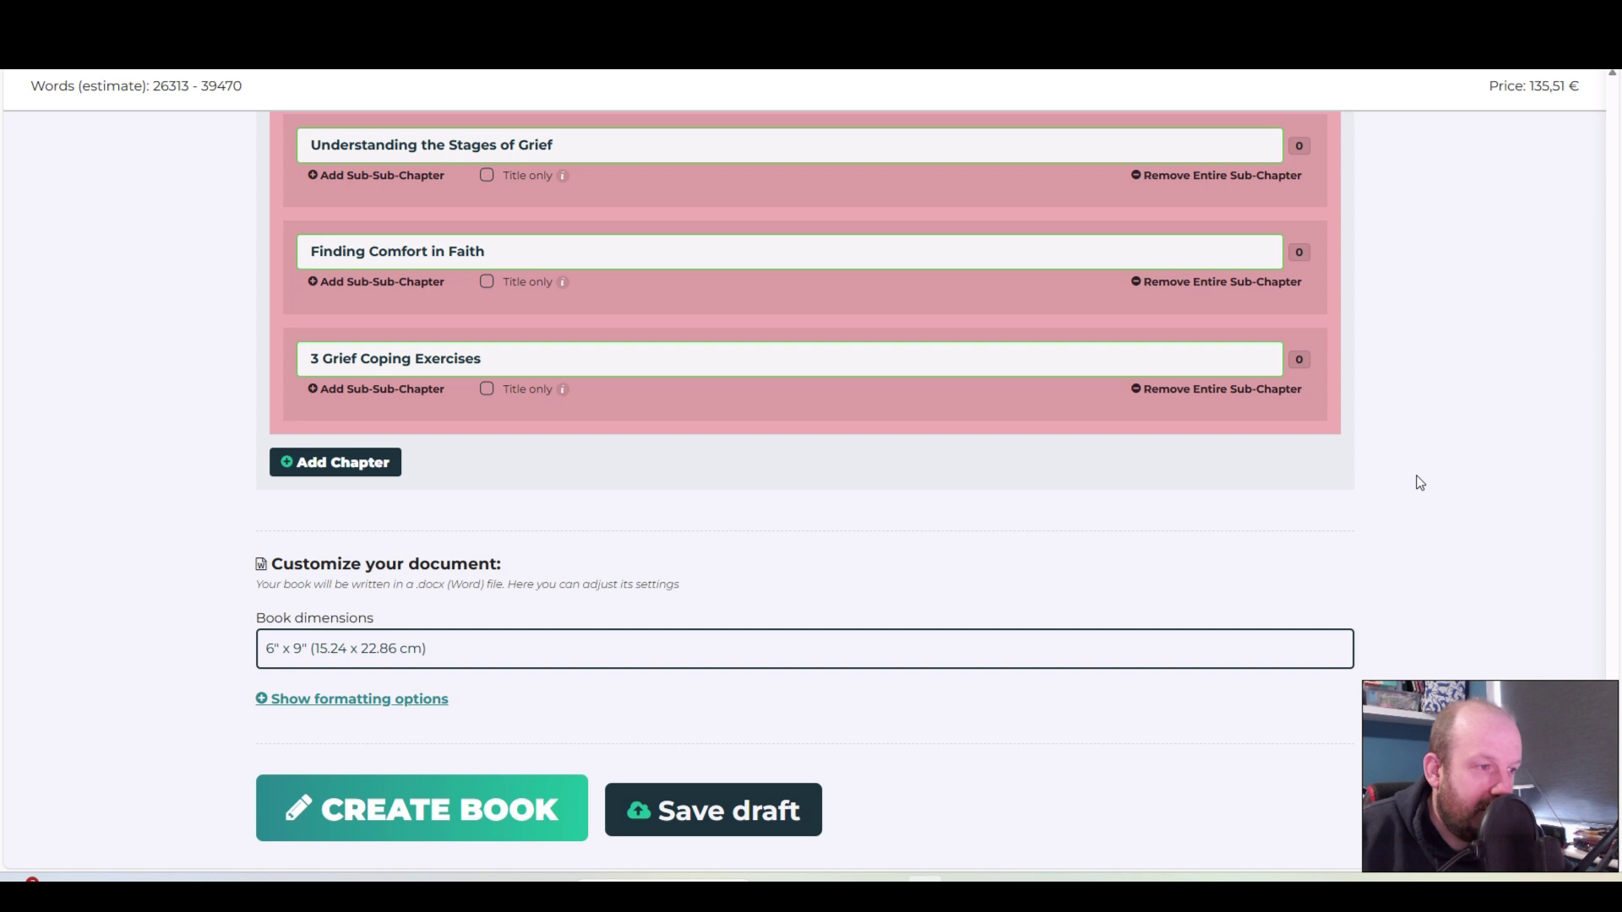
scroll(1407, 489, "down", 1)
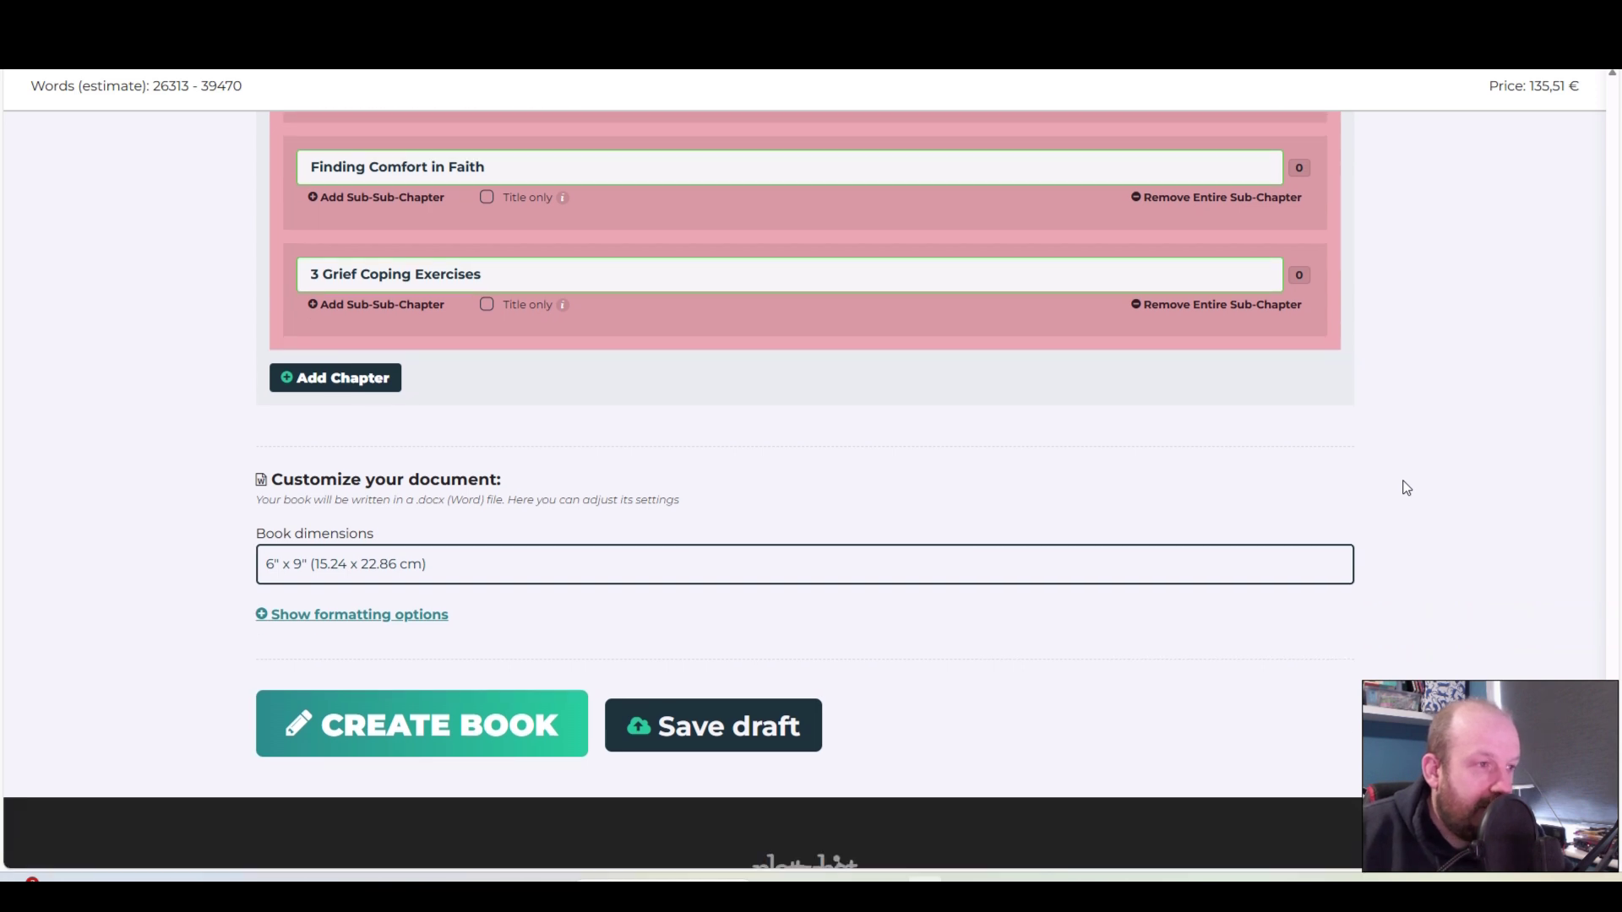
scroll(1479, 448, "up", 9)
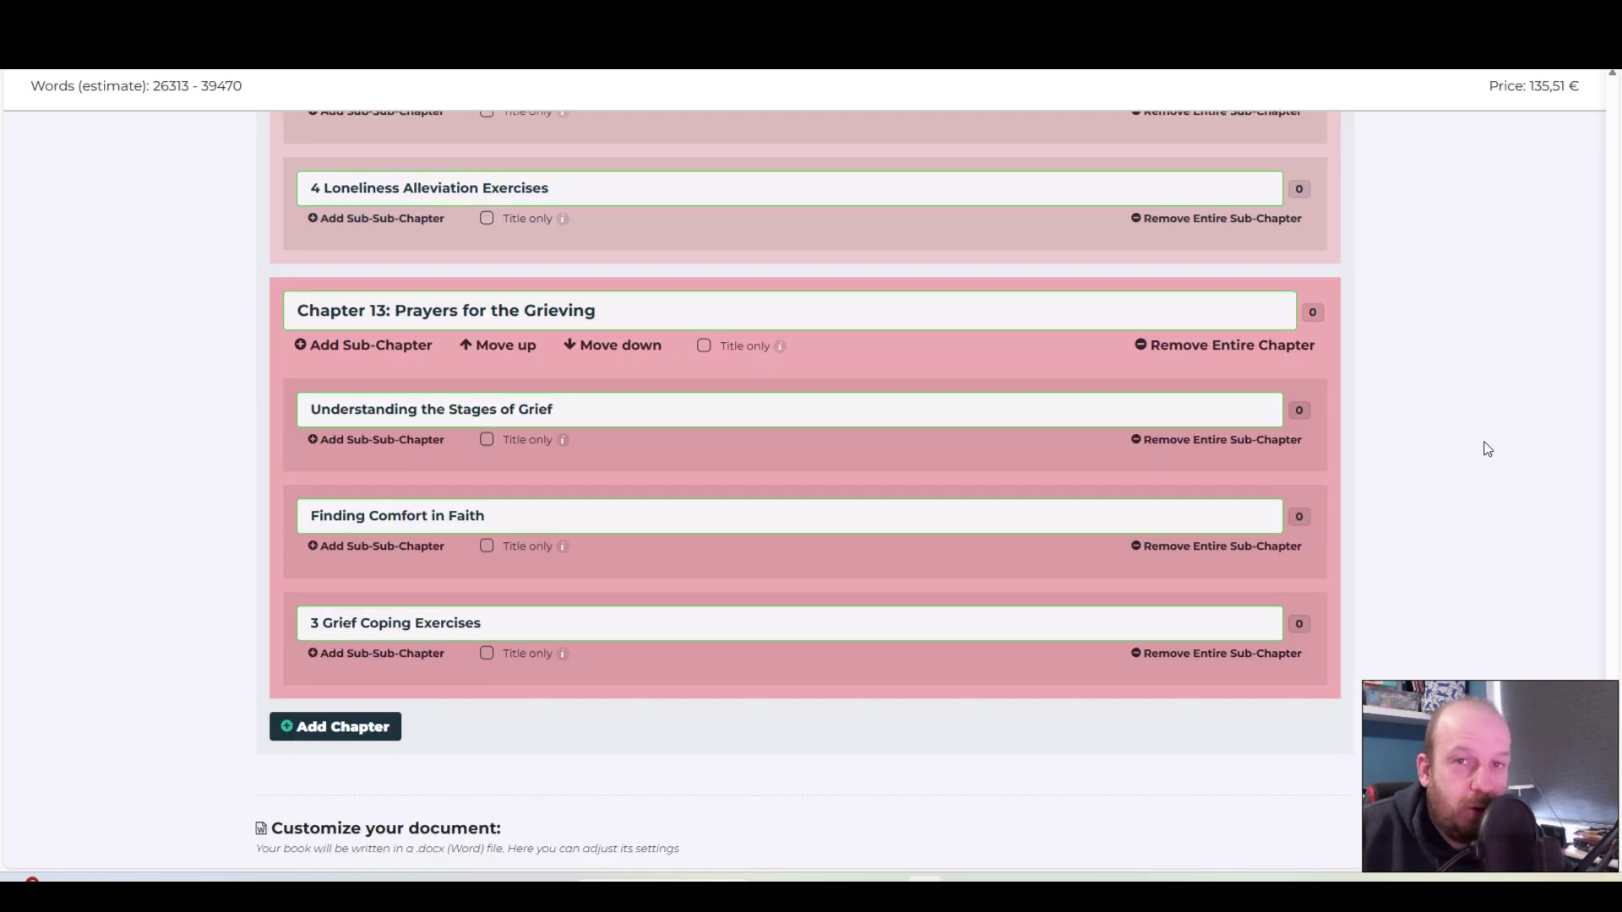
scroll(1480, 452, "up", 9)
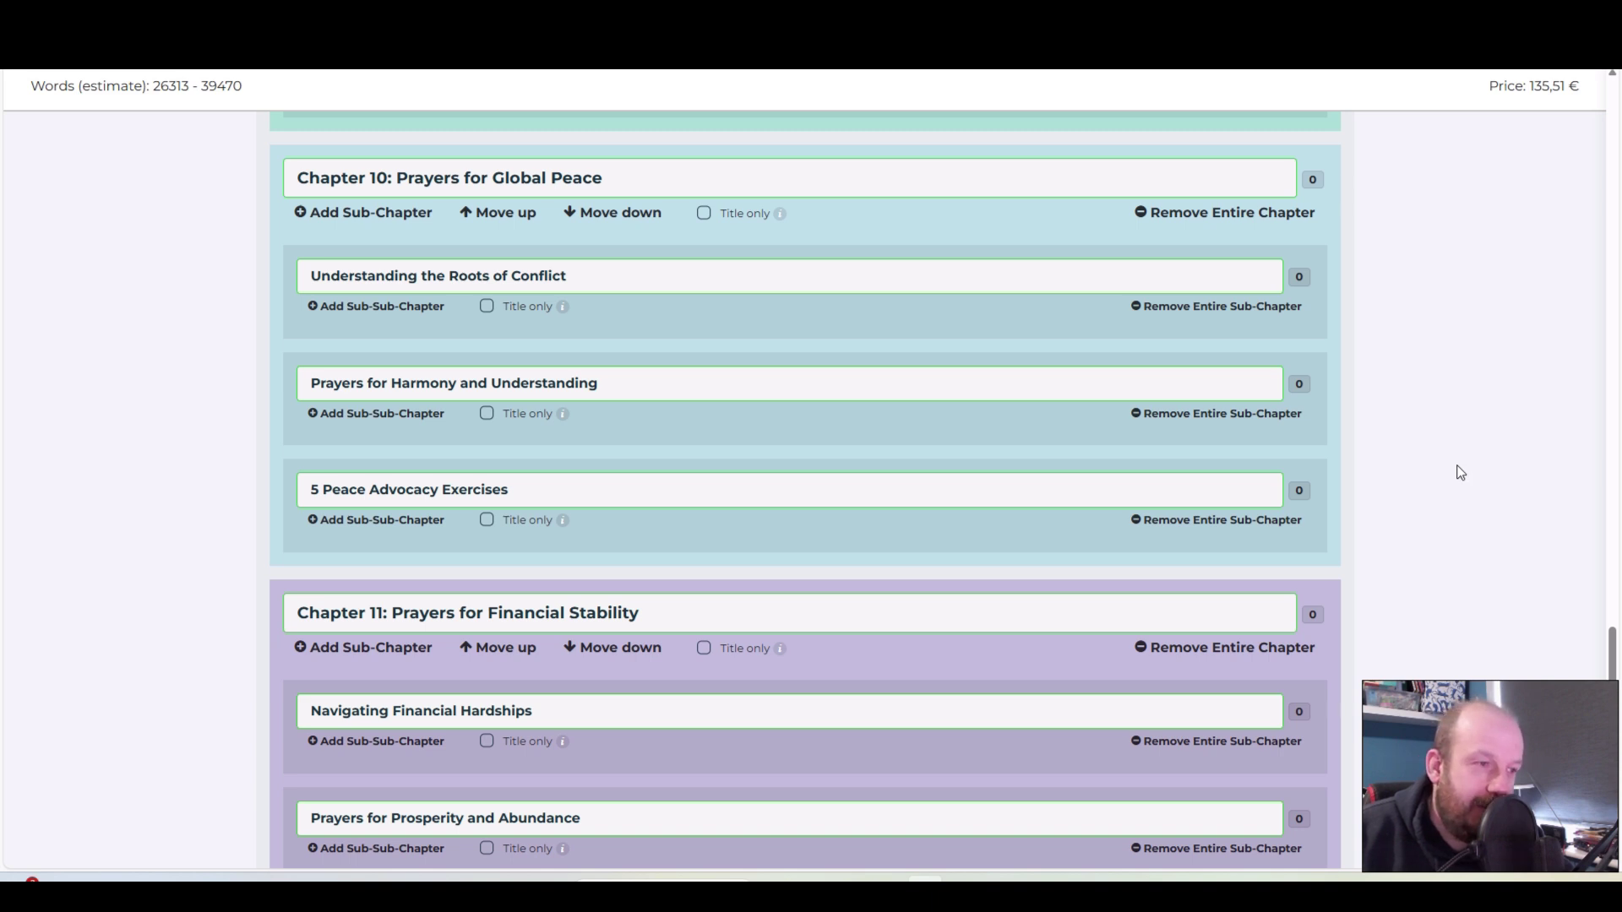
scroll(1461, 473, "up", 3)
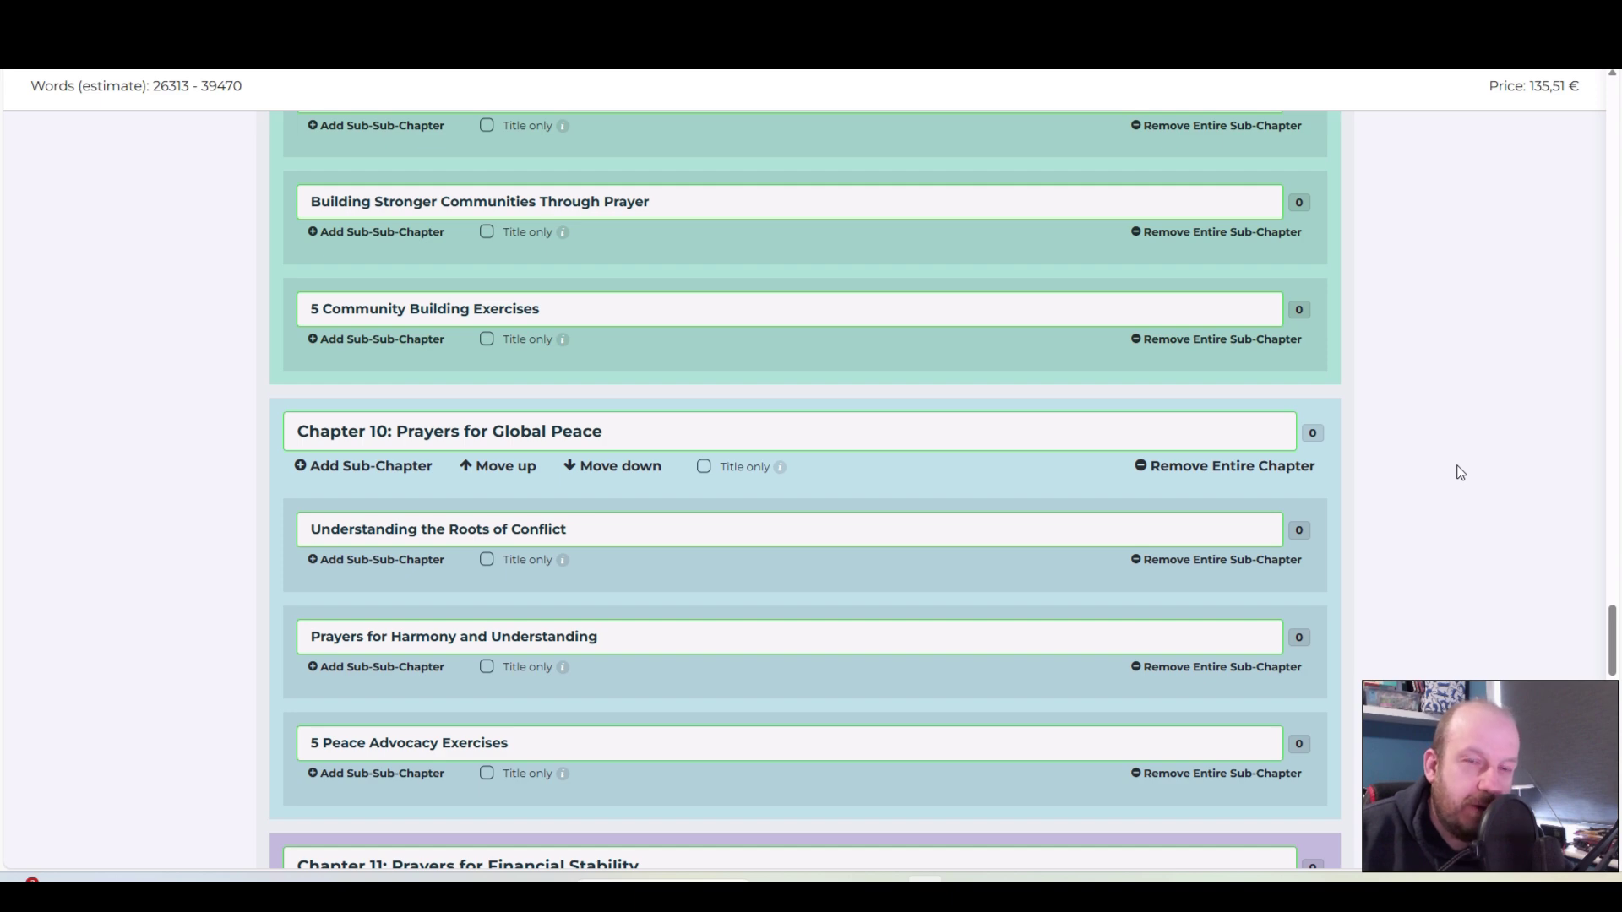
scroll(1461, 474, "down", 10)
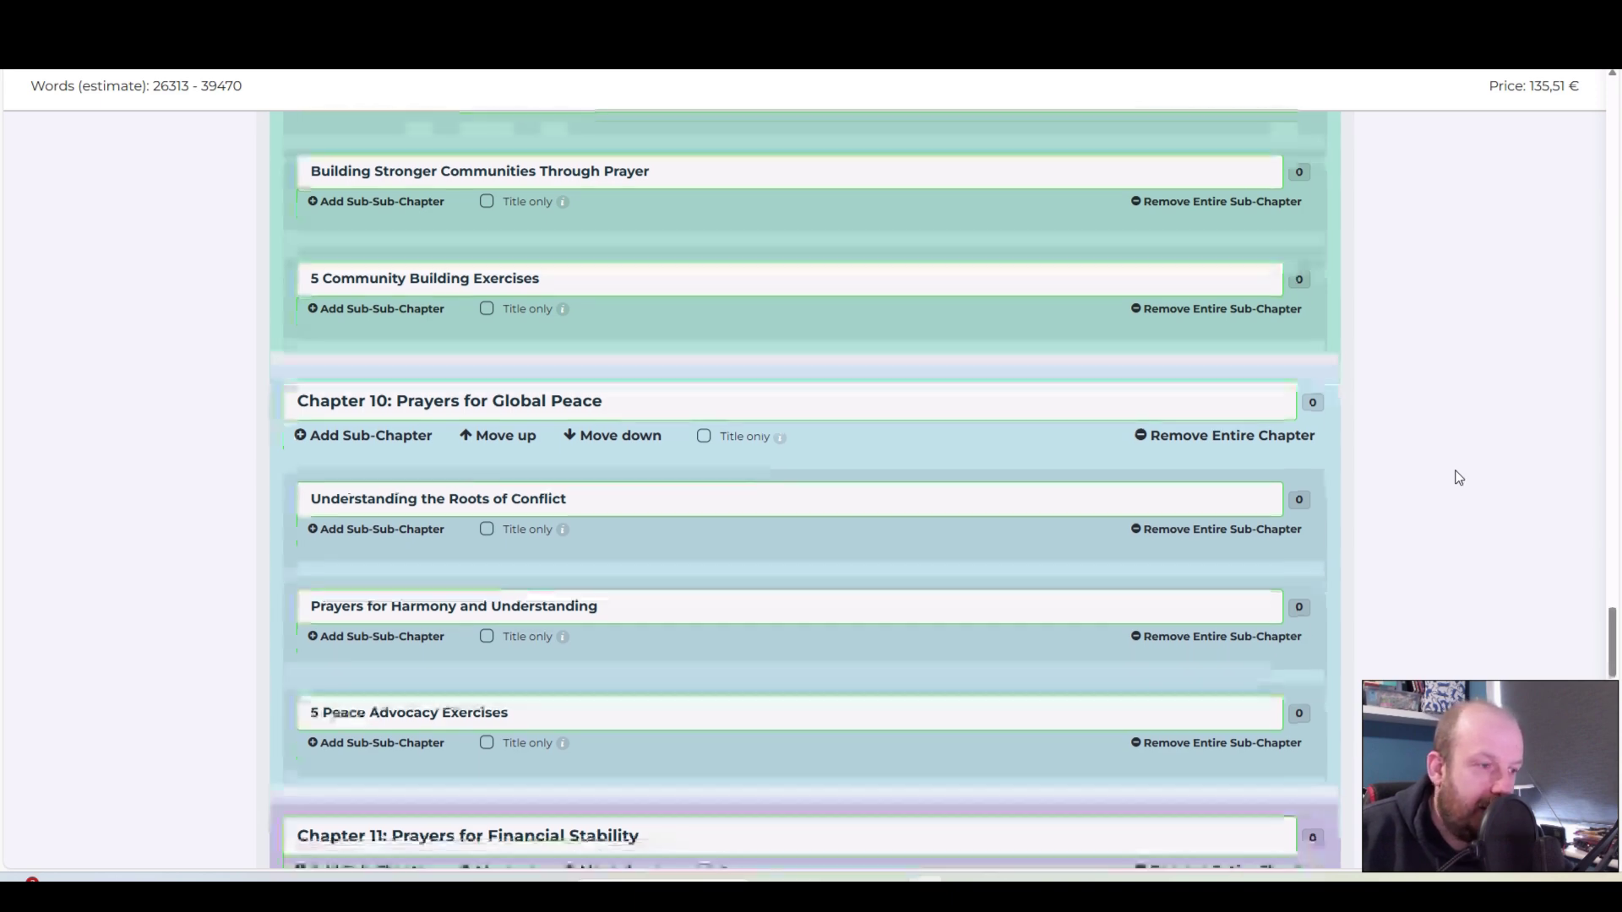
scroll(1459, 478, "down", 8)
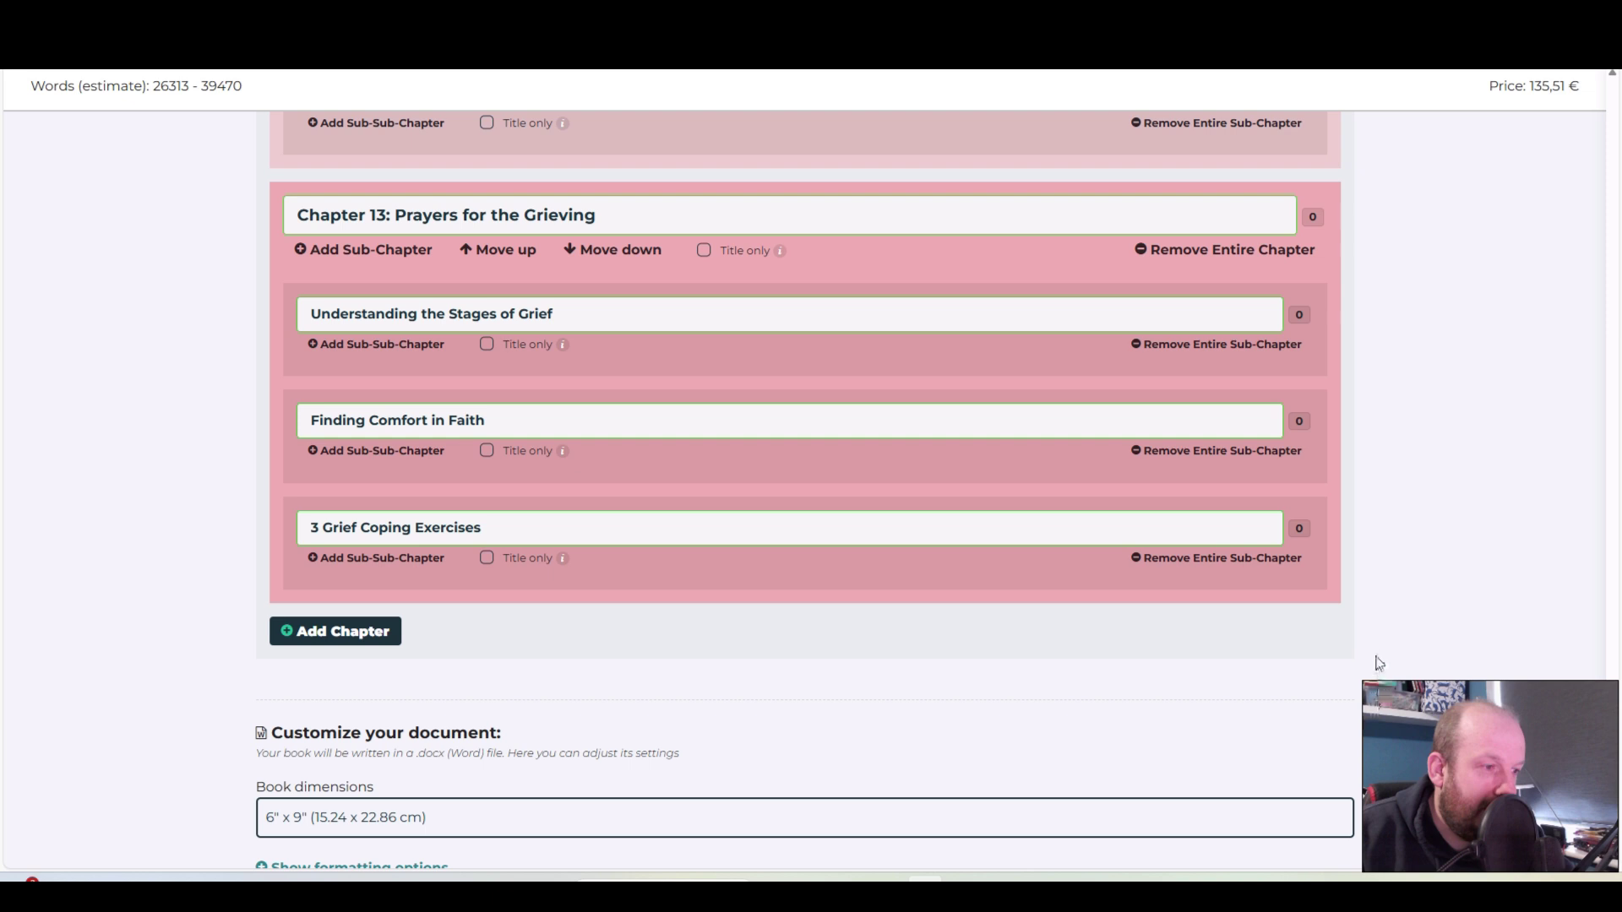
Step: Show the font, text size and line spacing options for the document, and submit the book for creation to reach checkout
scroll(1373, 659, "down", 4)
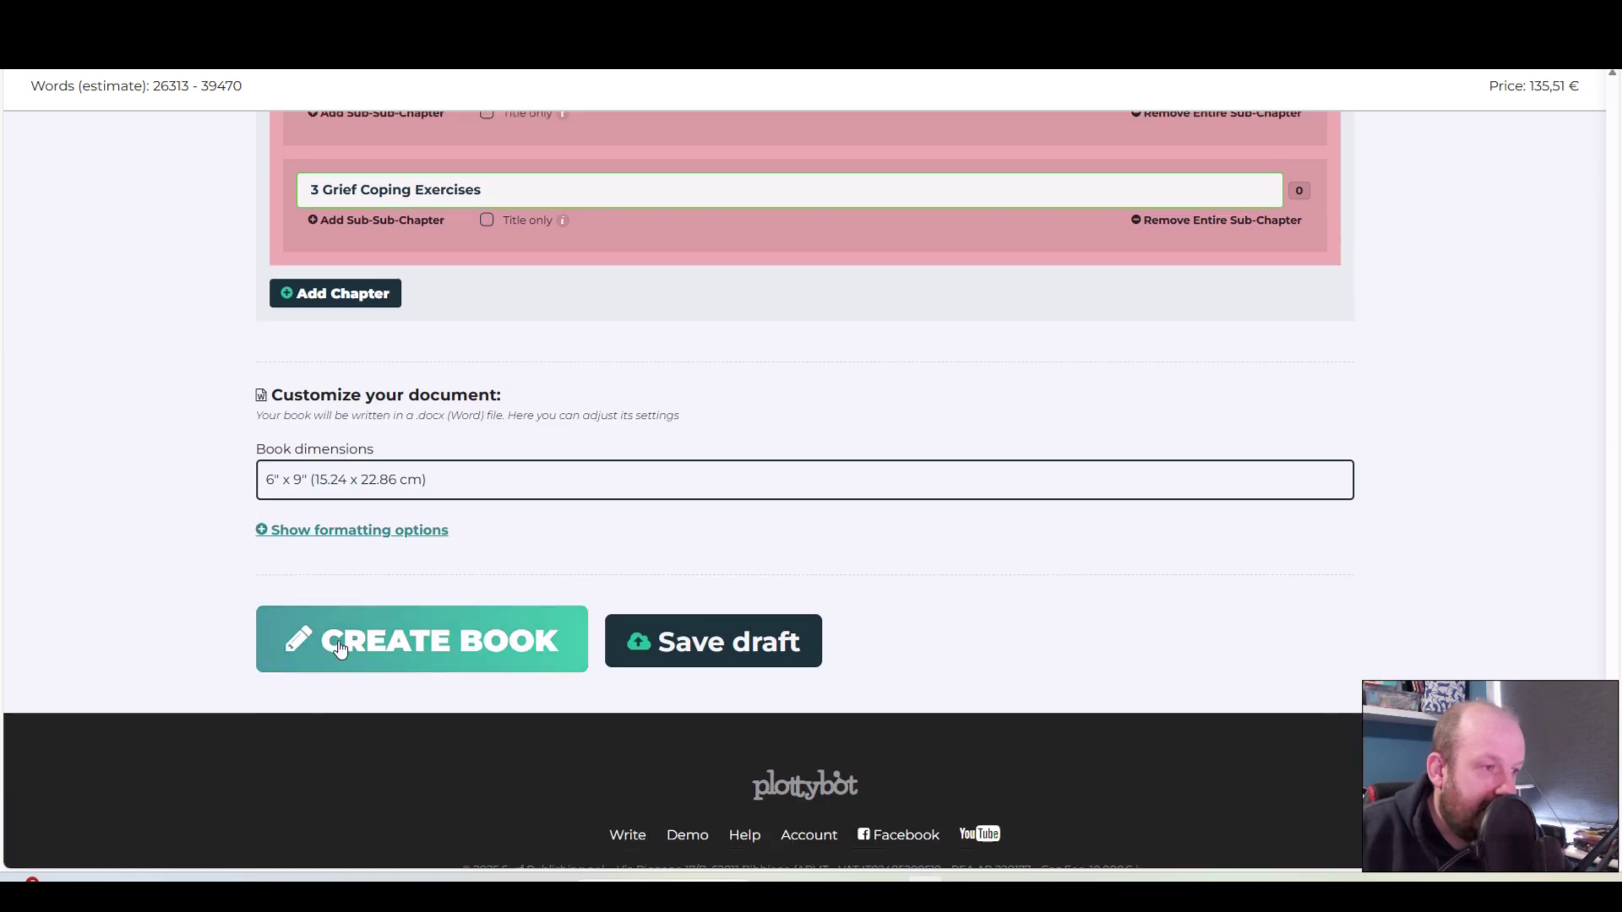
left_click(324, 532)
scroll(209, 659, "down", 2)
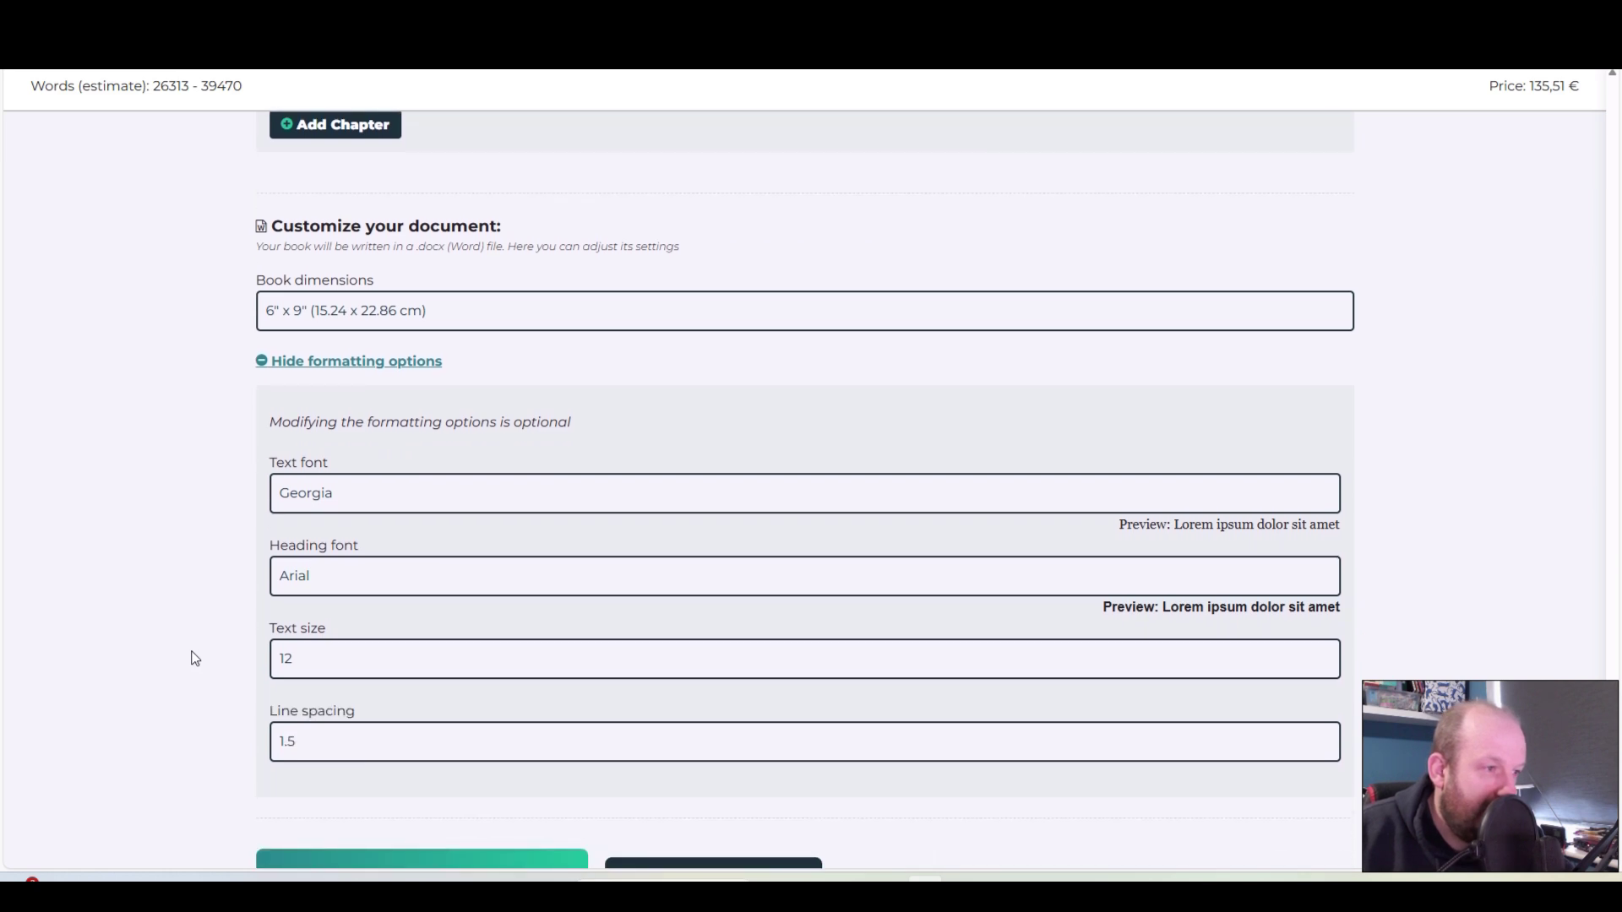
scroll(194, 660, "down", 2)
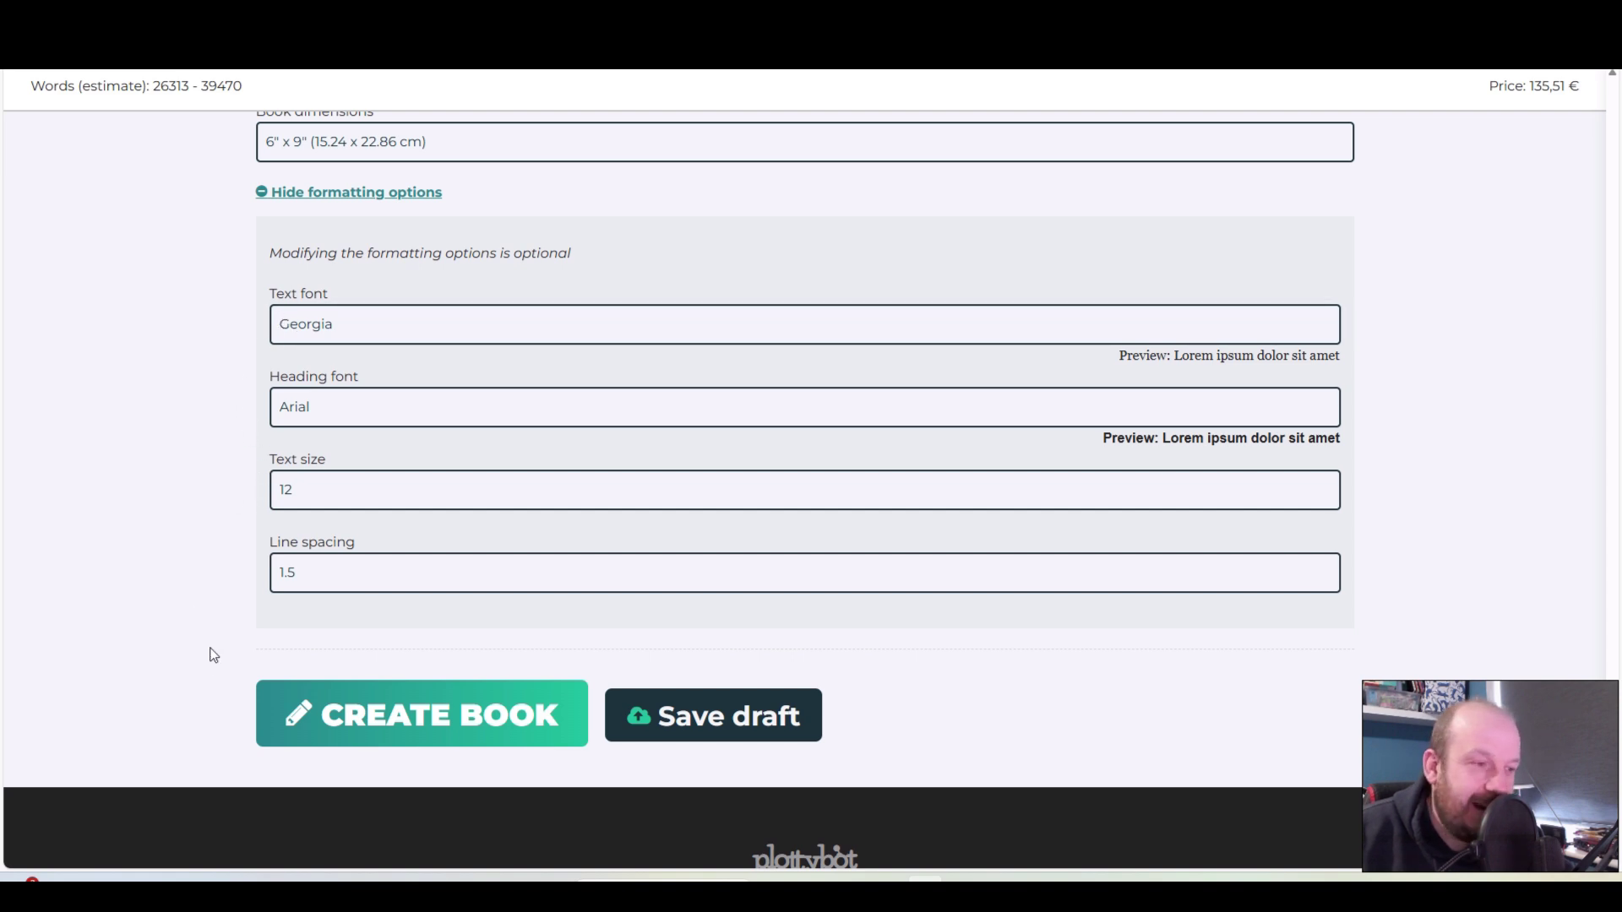
left_click(408, 726)
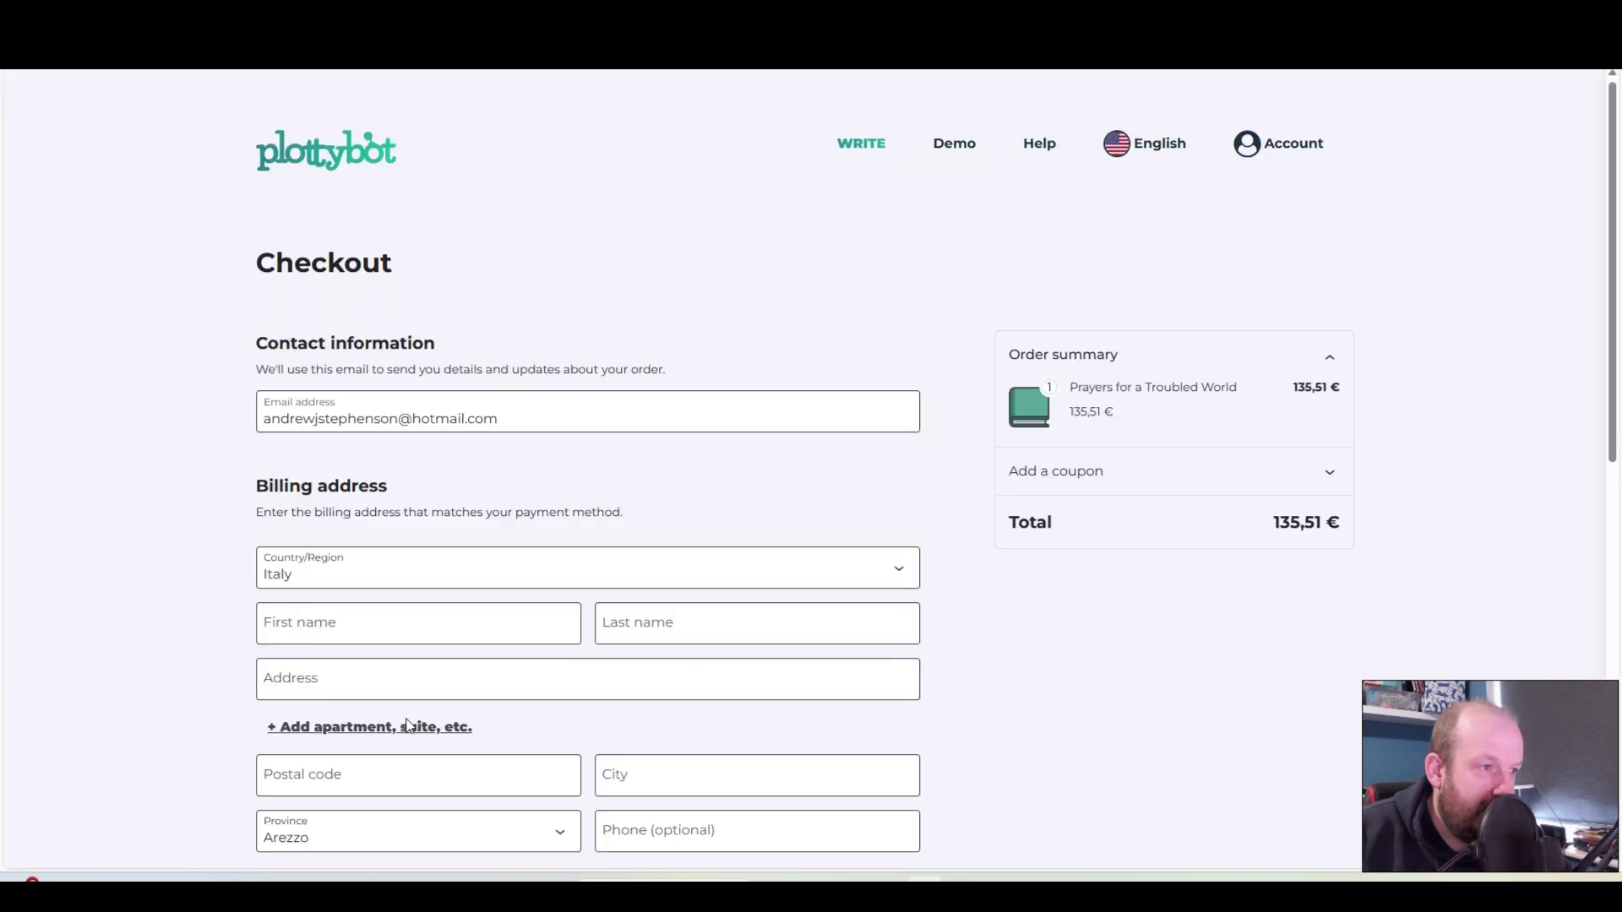
scroll(1039, 514, "down", 1)
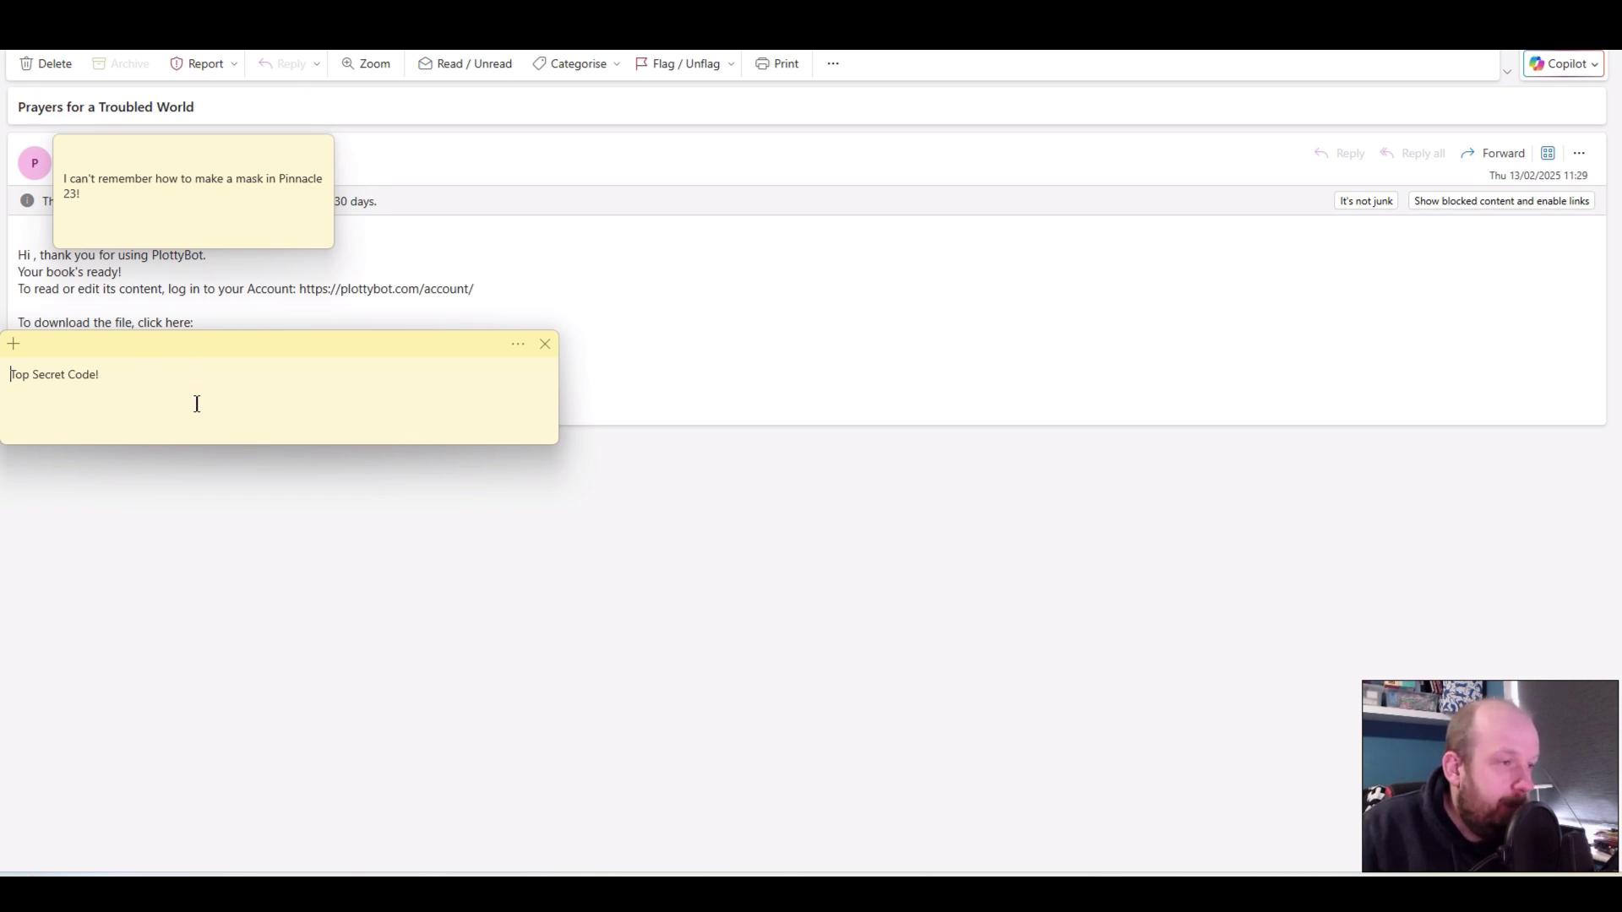
Step: Switch from the notification email to the PlottyBot account page and open "Prayers for a Troubled World" for editing
key("alt+Tab")
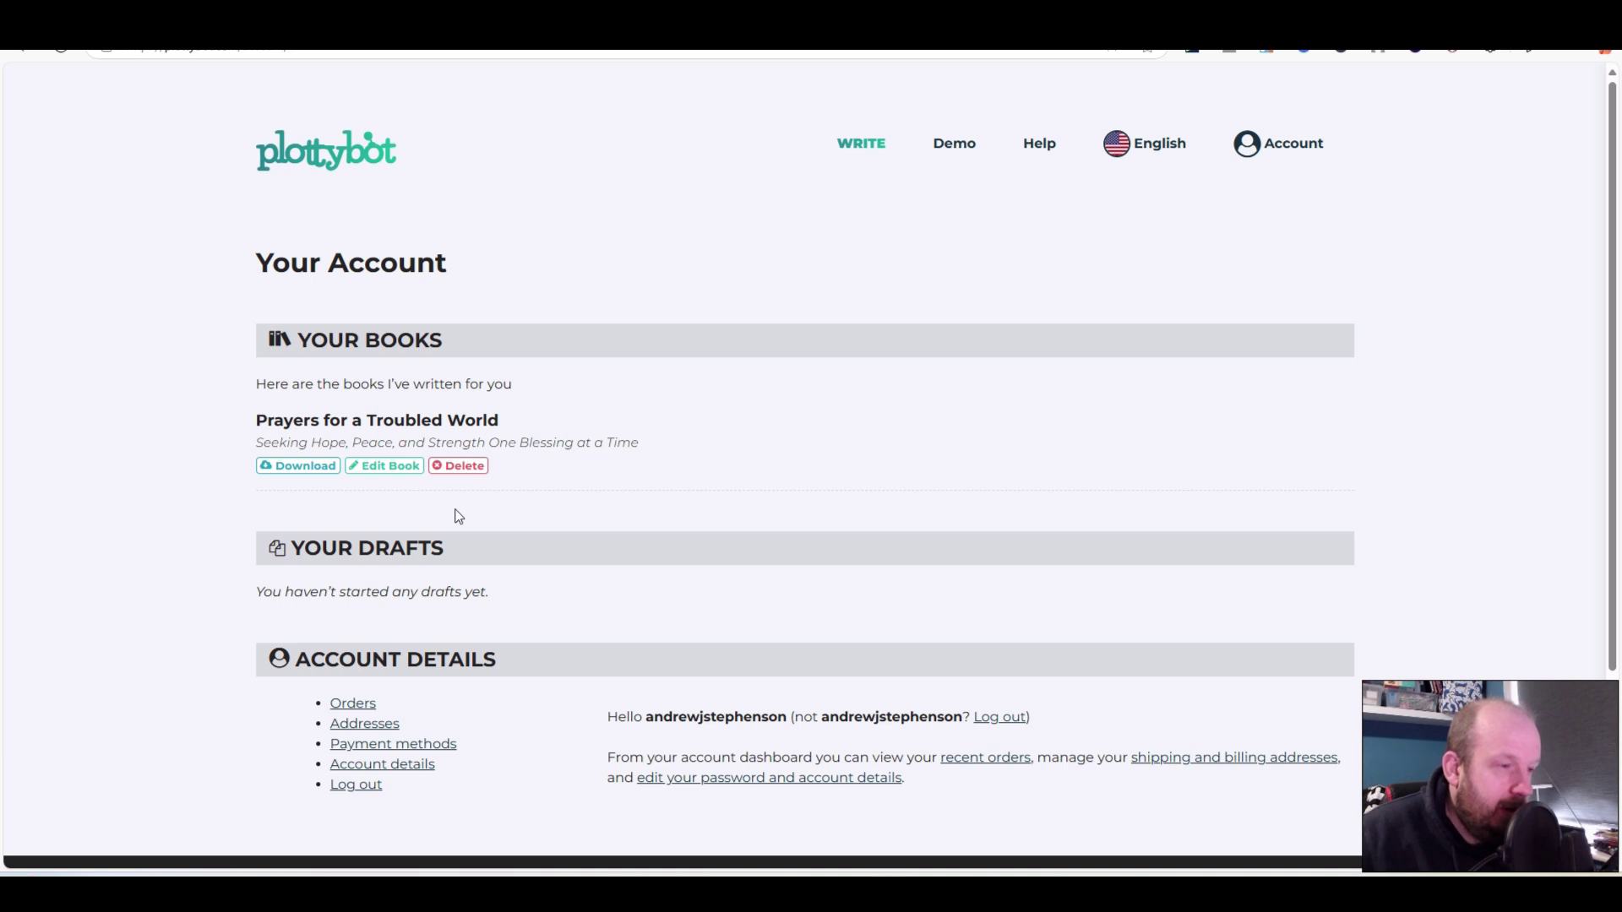
left_click(395, 467)
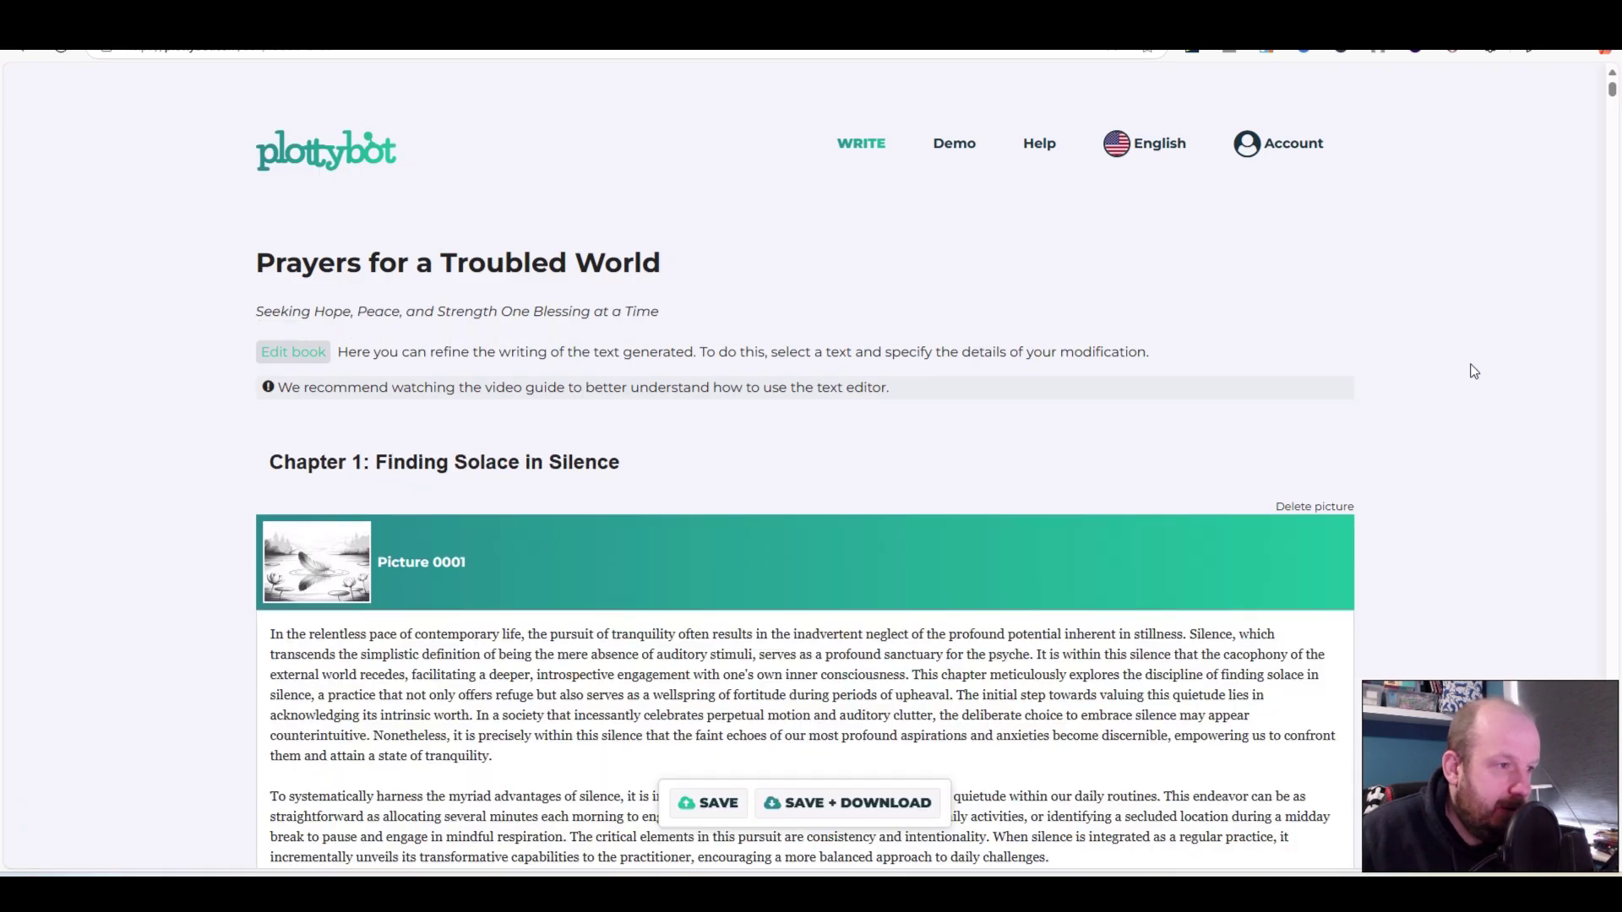
Step: Examine the generated book's text and picture in Chapter 1 and the step-by-step grief exercises at its end
scroll(1474, 377, "down", 1)
scroll(1473, 382, "down", 1)
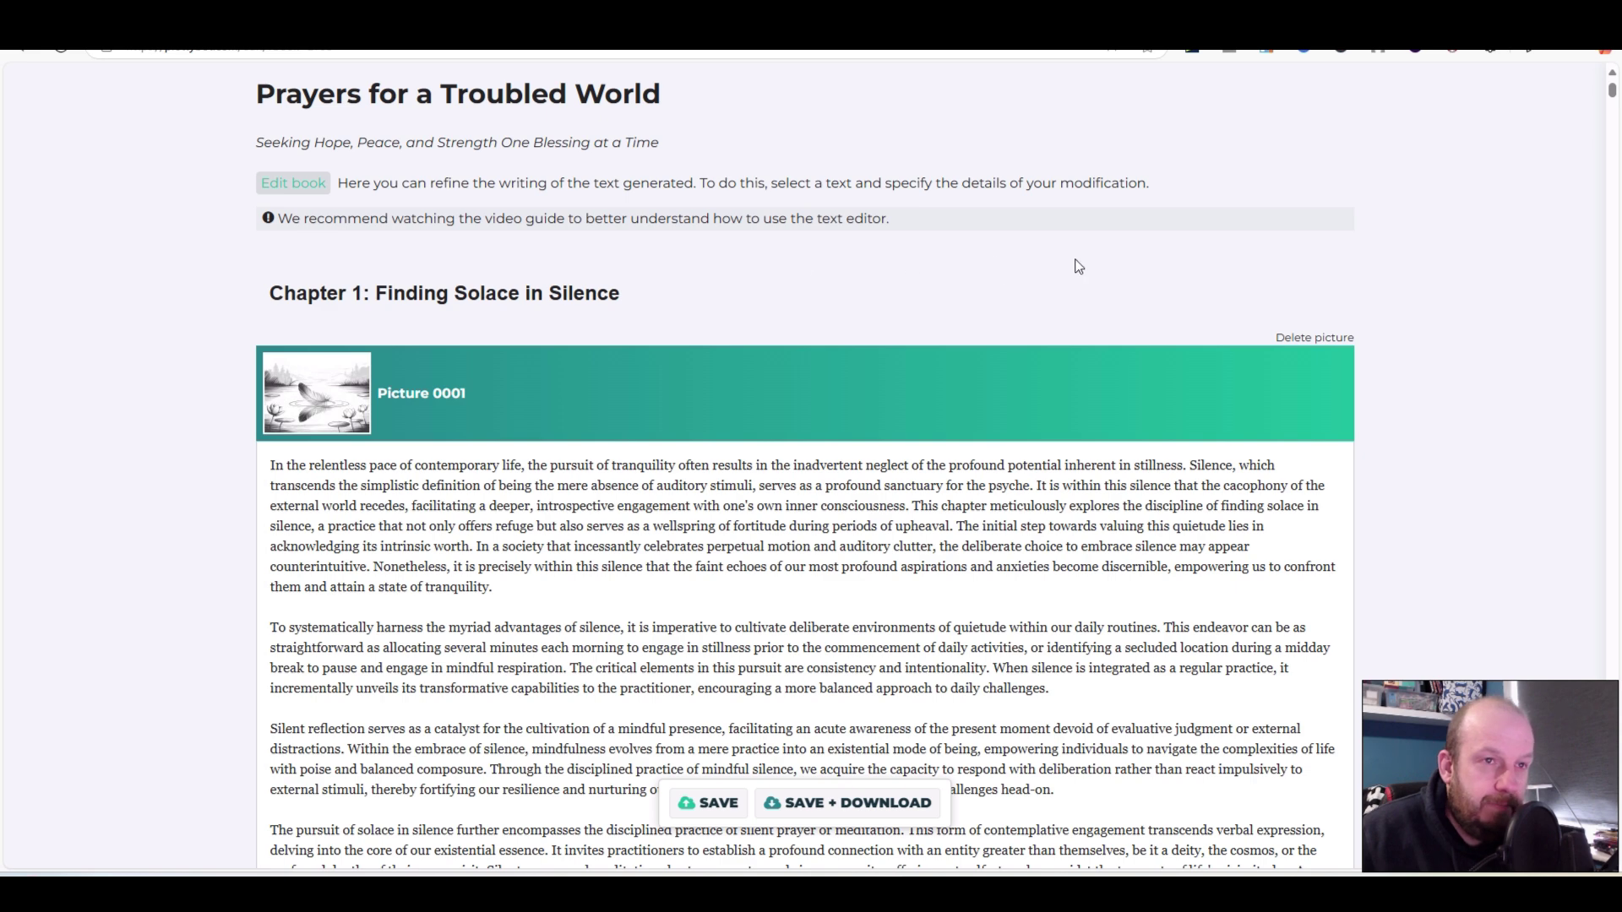
scroll(1404, 258, "down", 2)
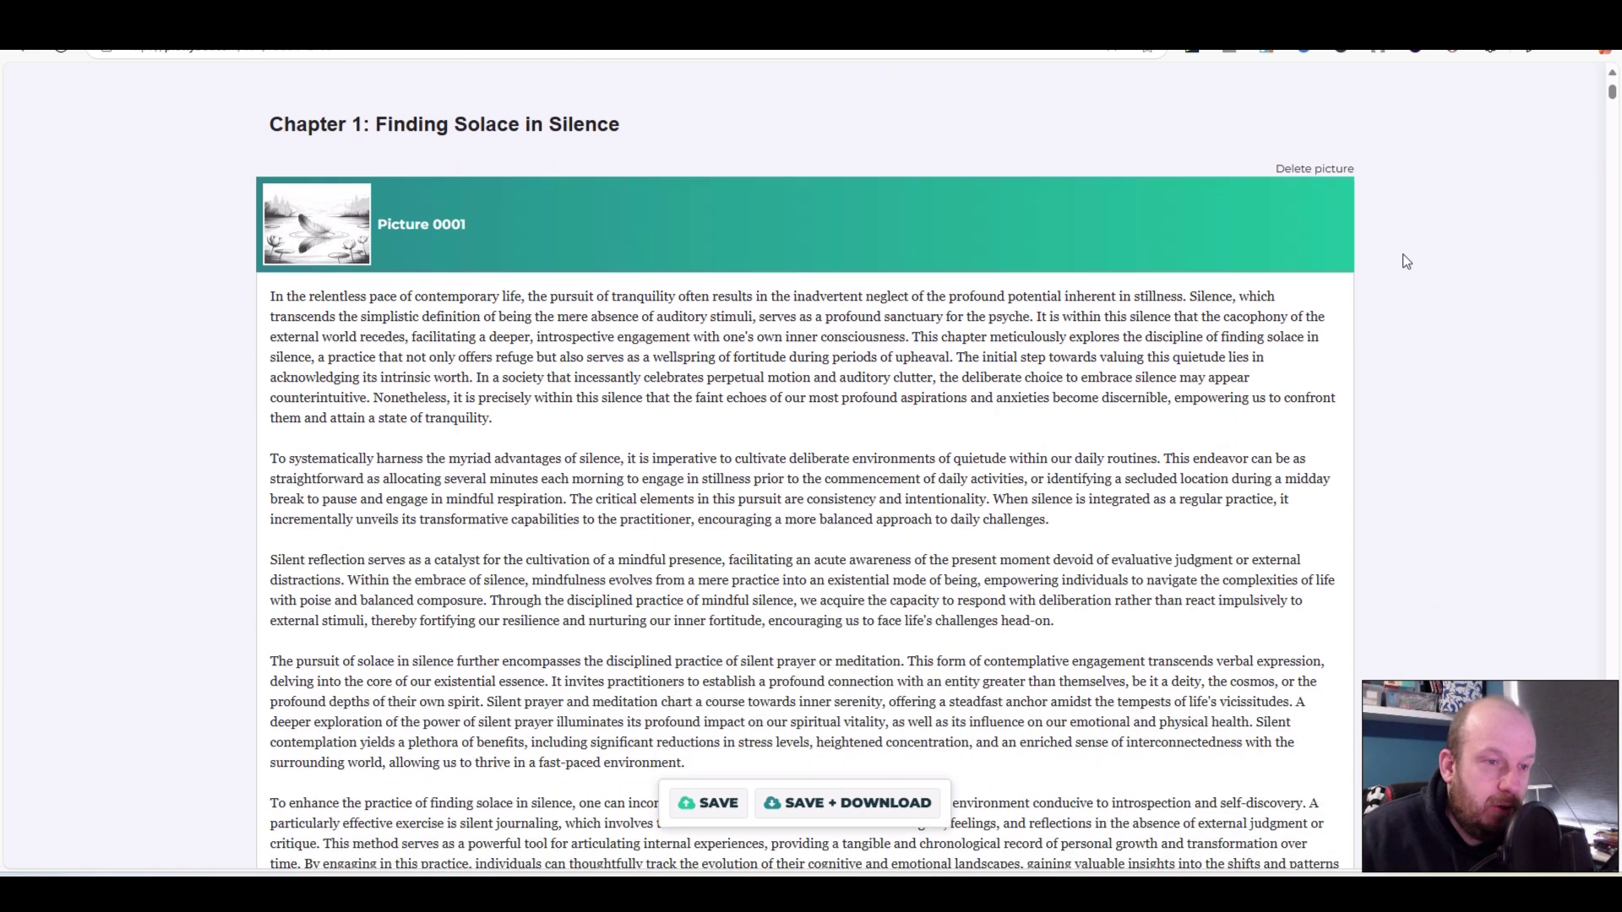
scroll(1406, 261, "down", 4)
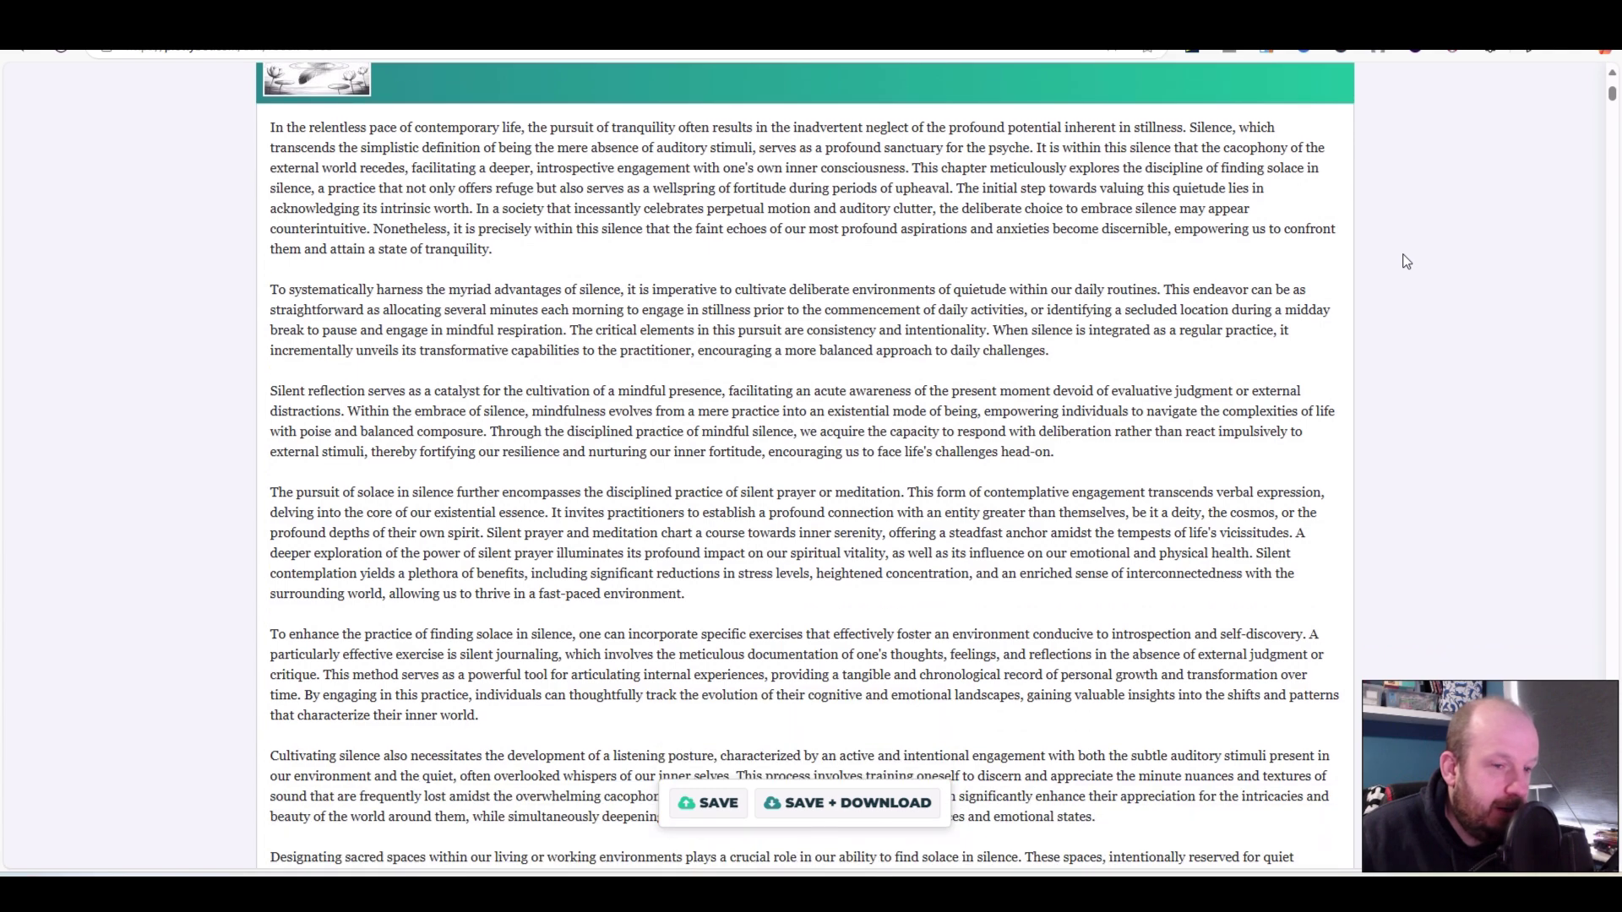
scroll(1414, 261, "down", 1)
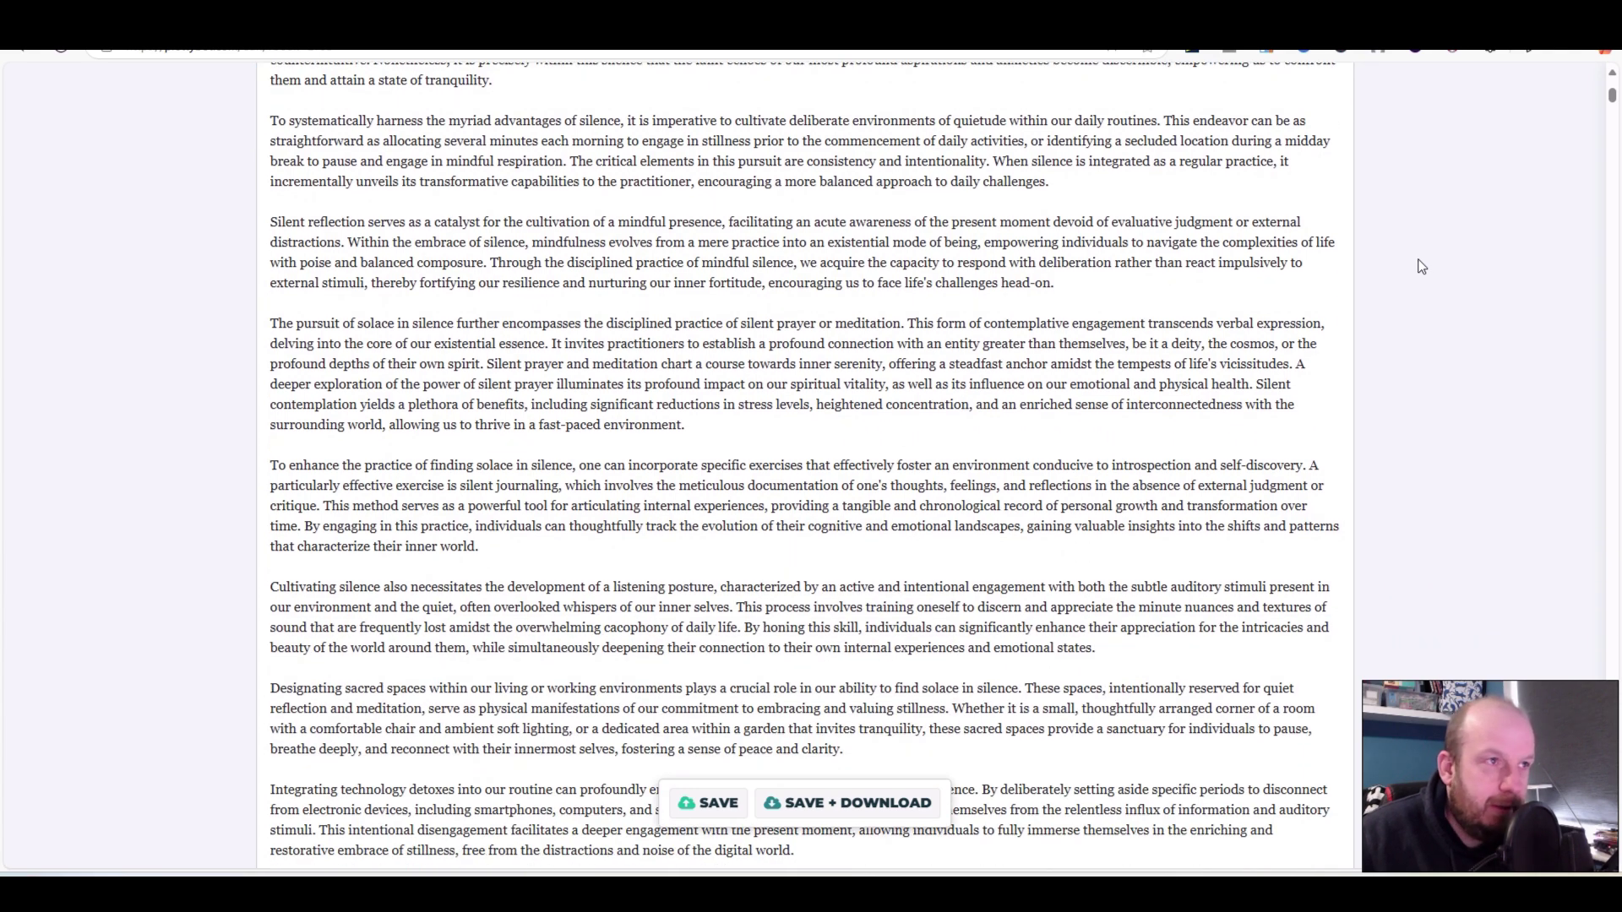
scroll(1419, 261, "up", 5)
scroll(1423, 261, "up", 3)
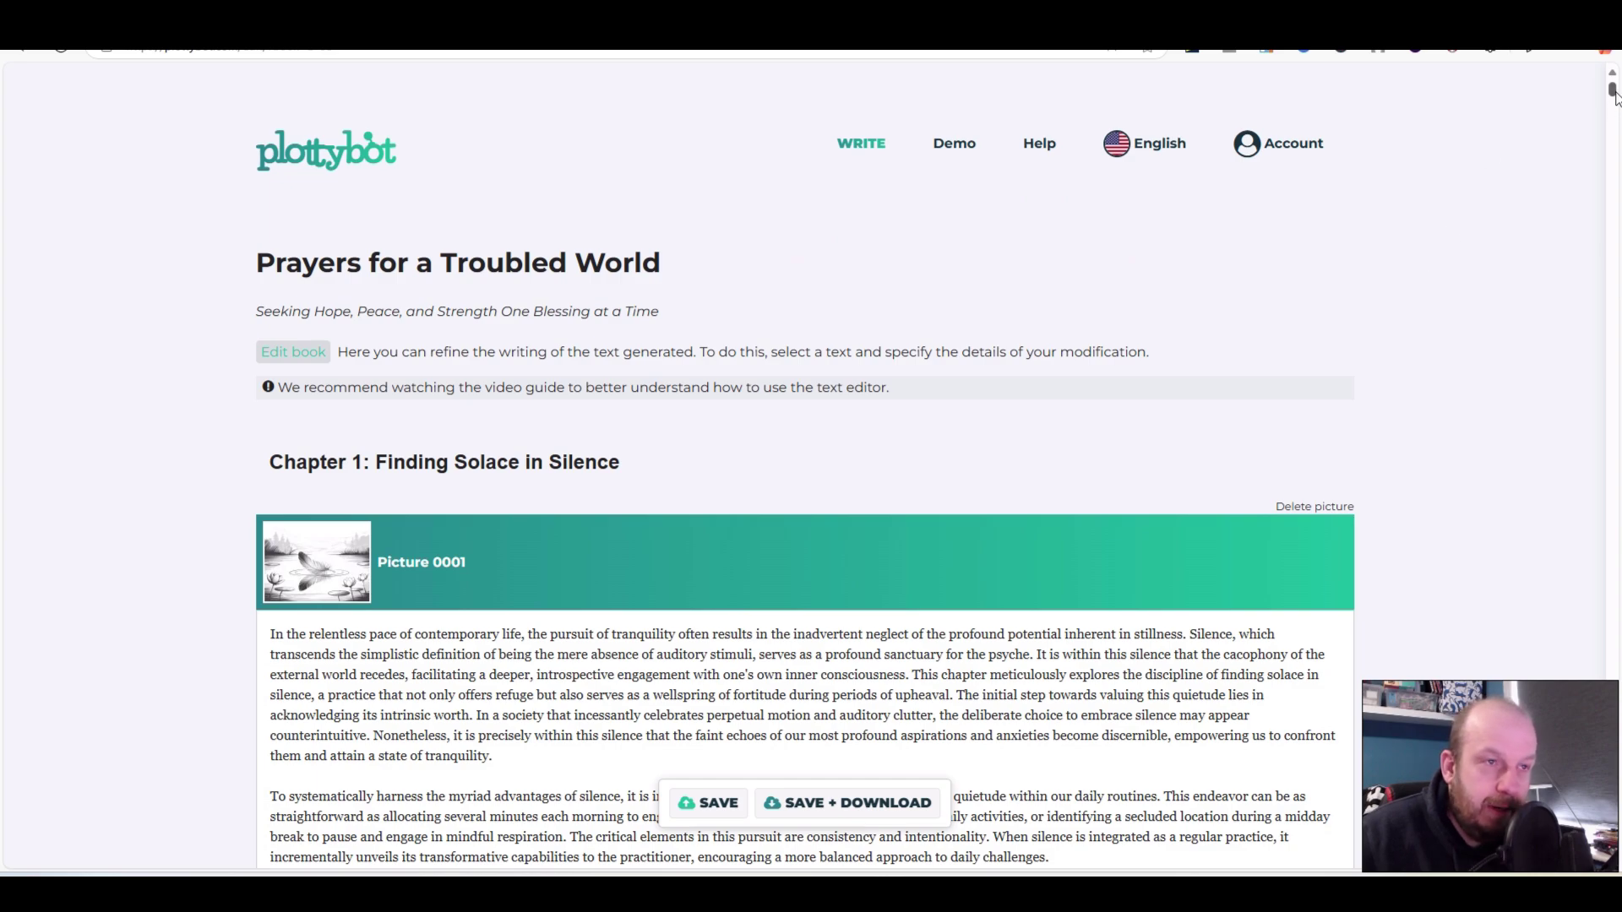
left_click_drag(1616, 92, 1614, 862)
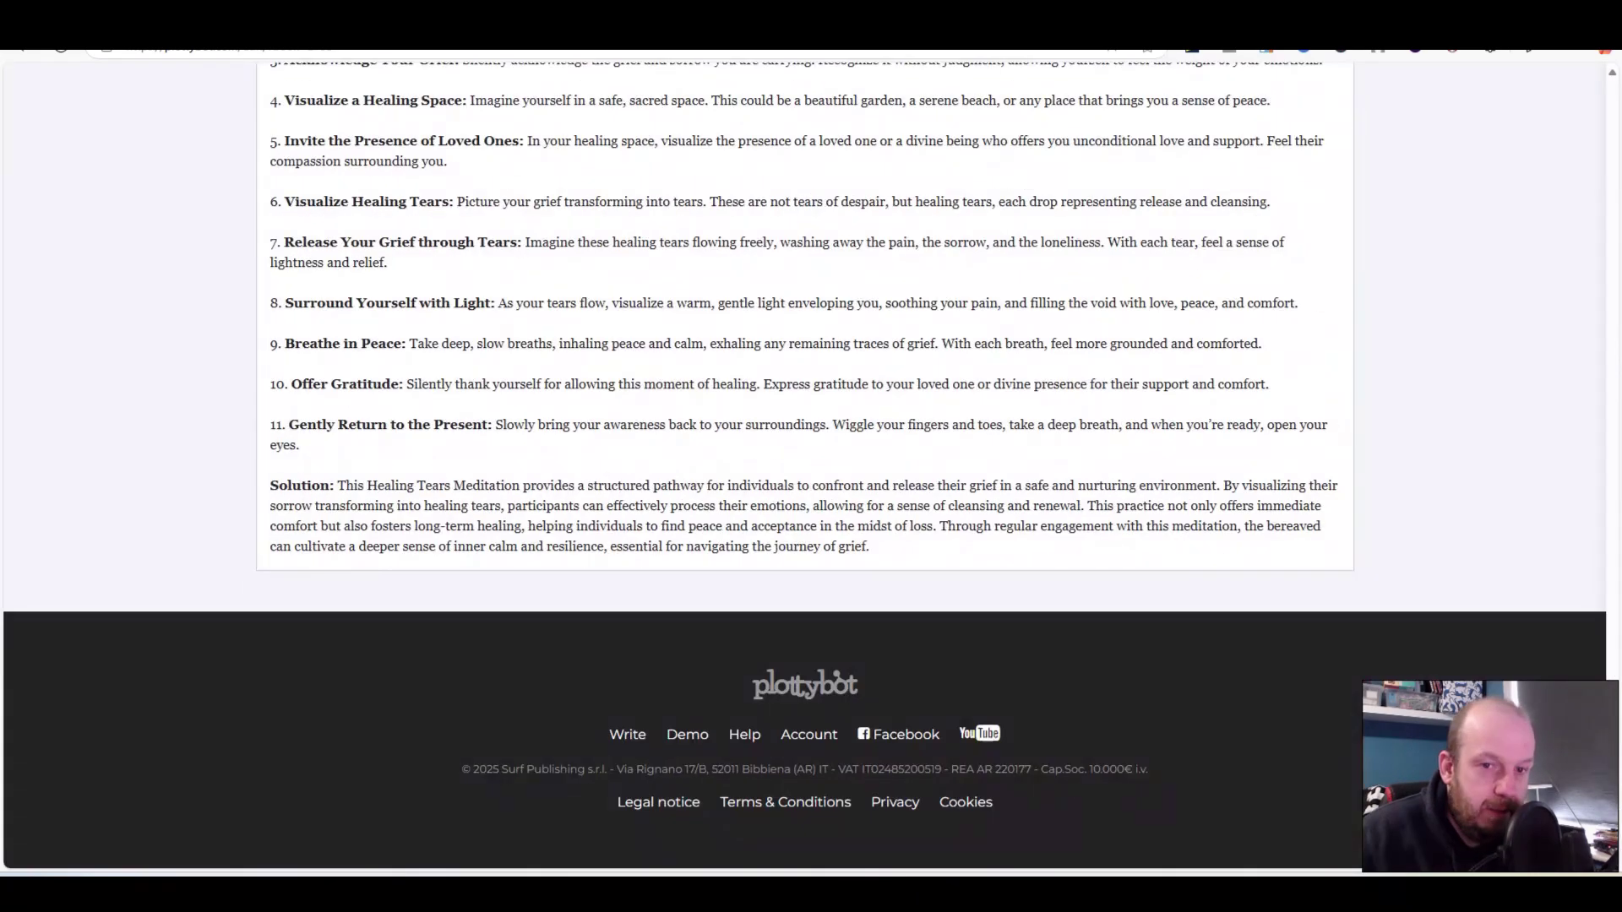
scroll(1530, 588, "up", 5)
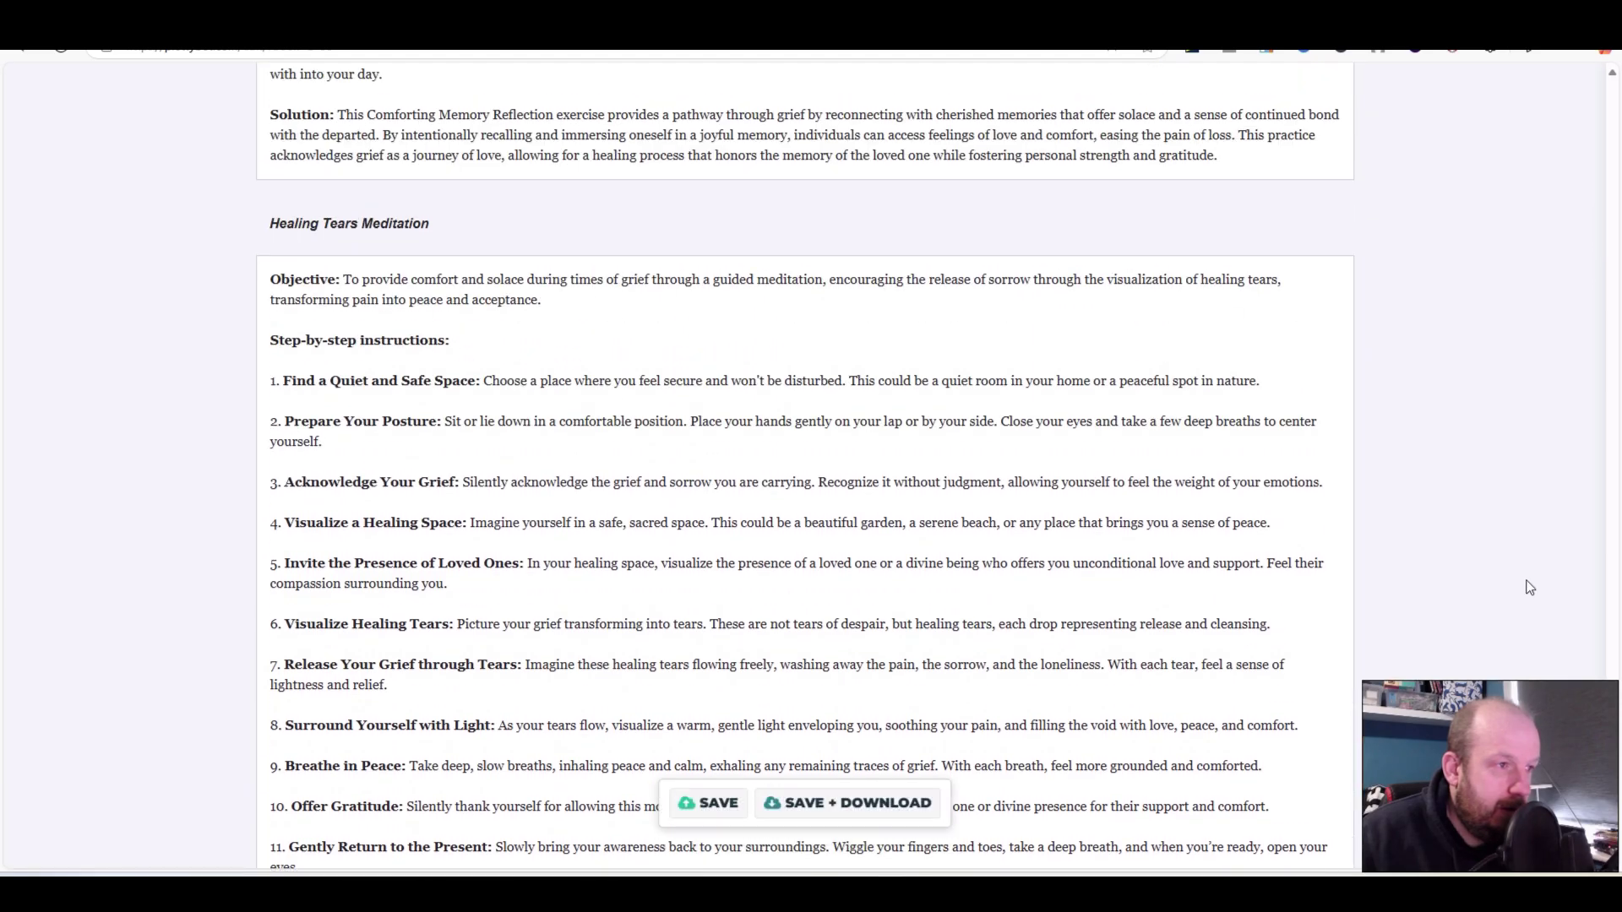
scroll(1531, 589, "up", 5)
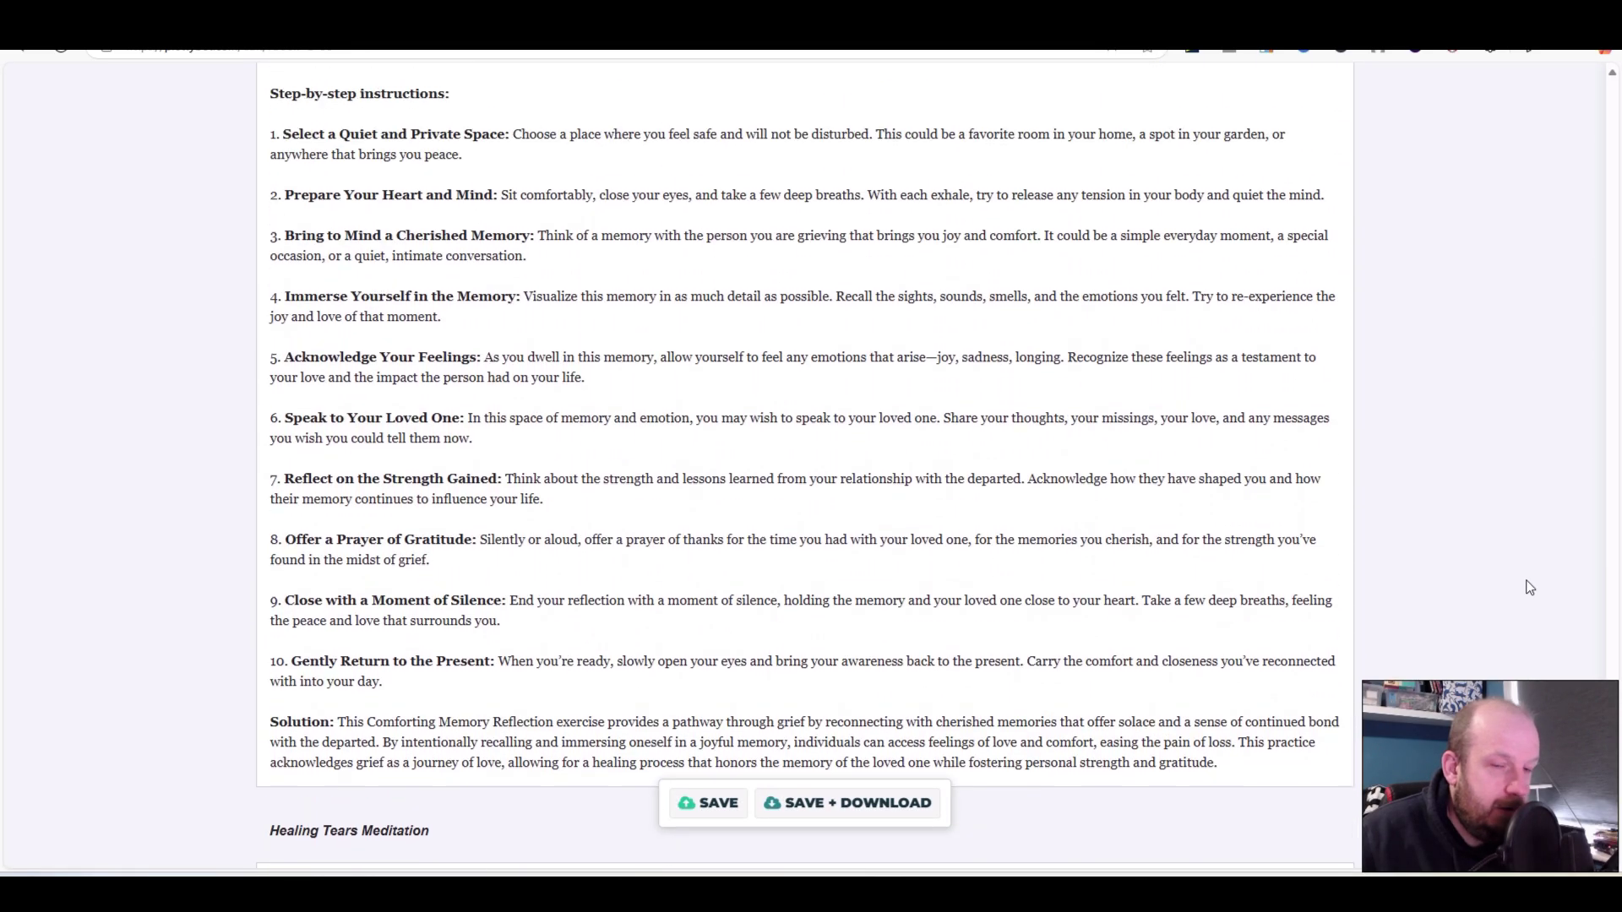
left_click_drag(1615, 845, 1616, 83)
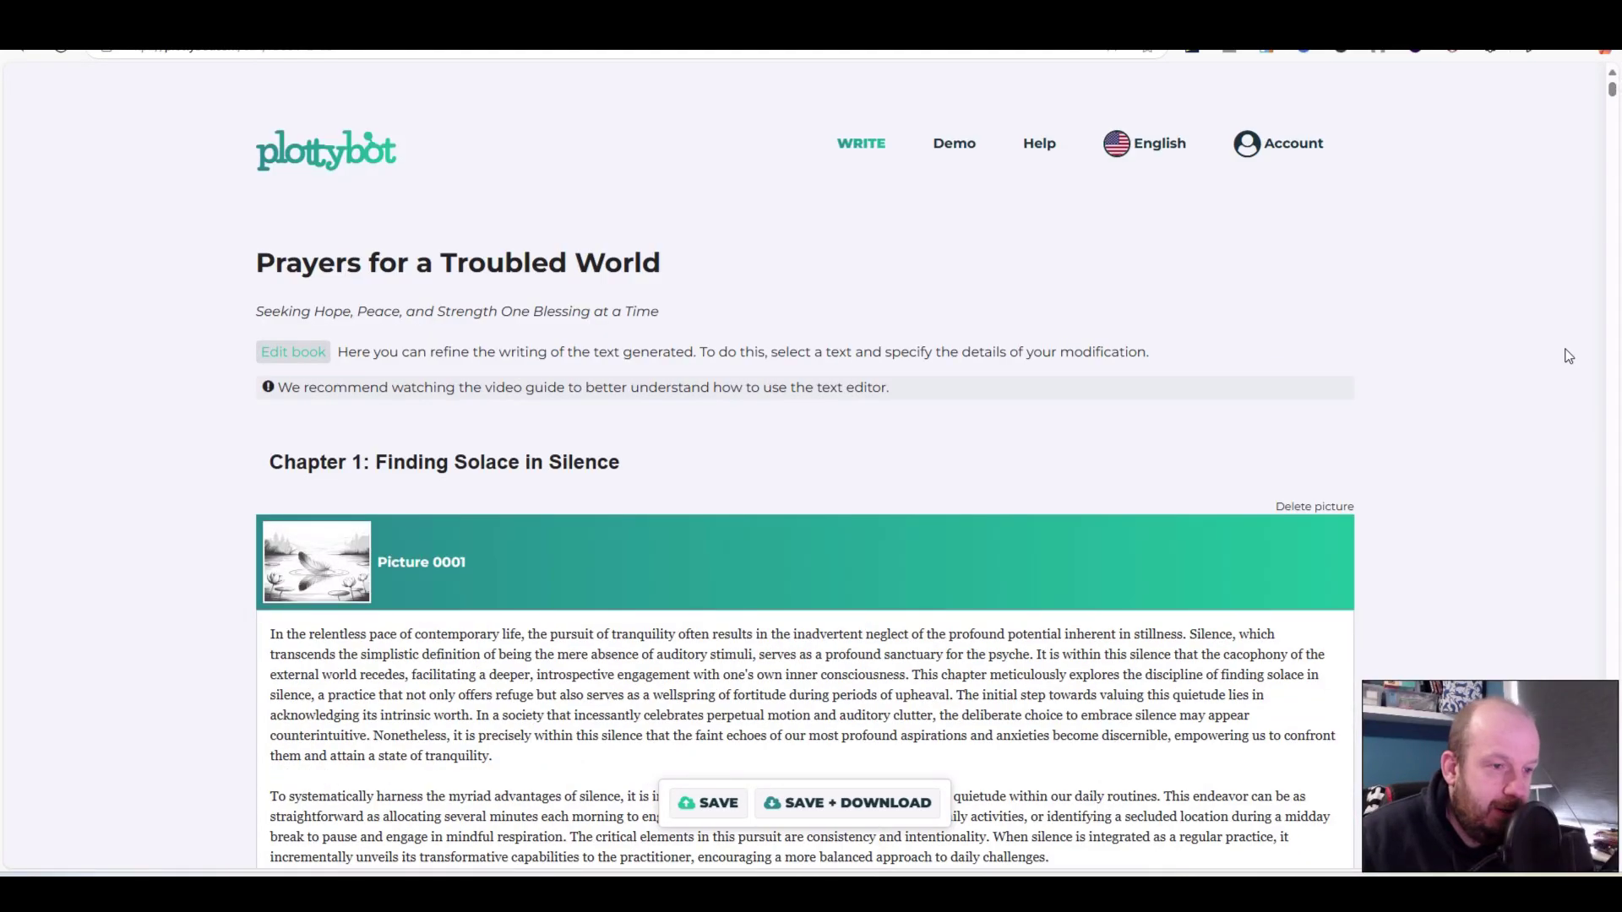
scroll(1558, 405, "down", 2)
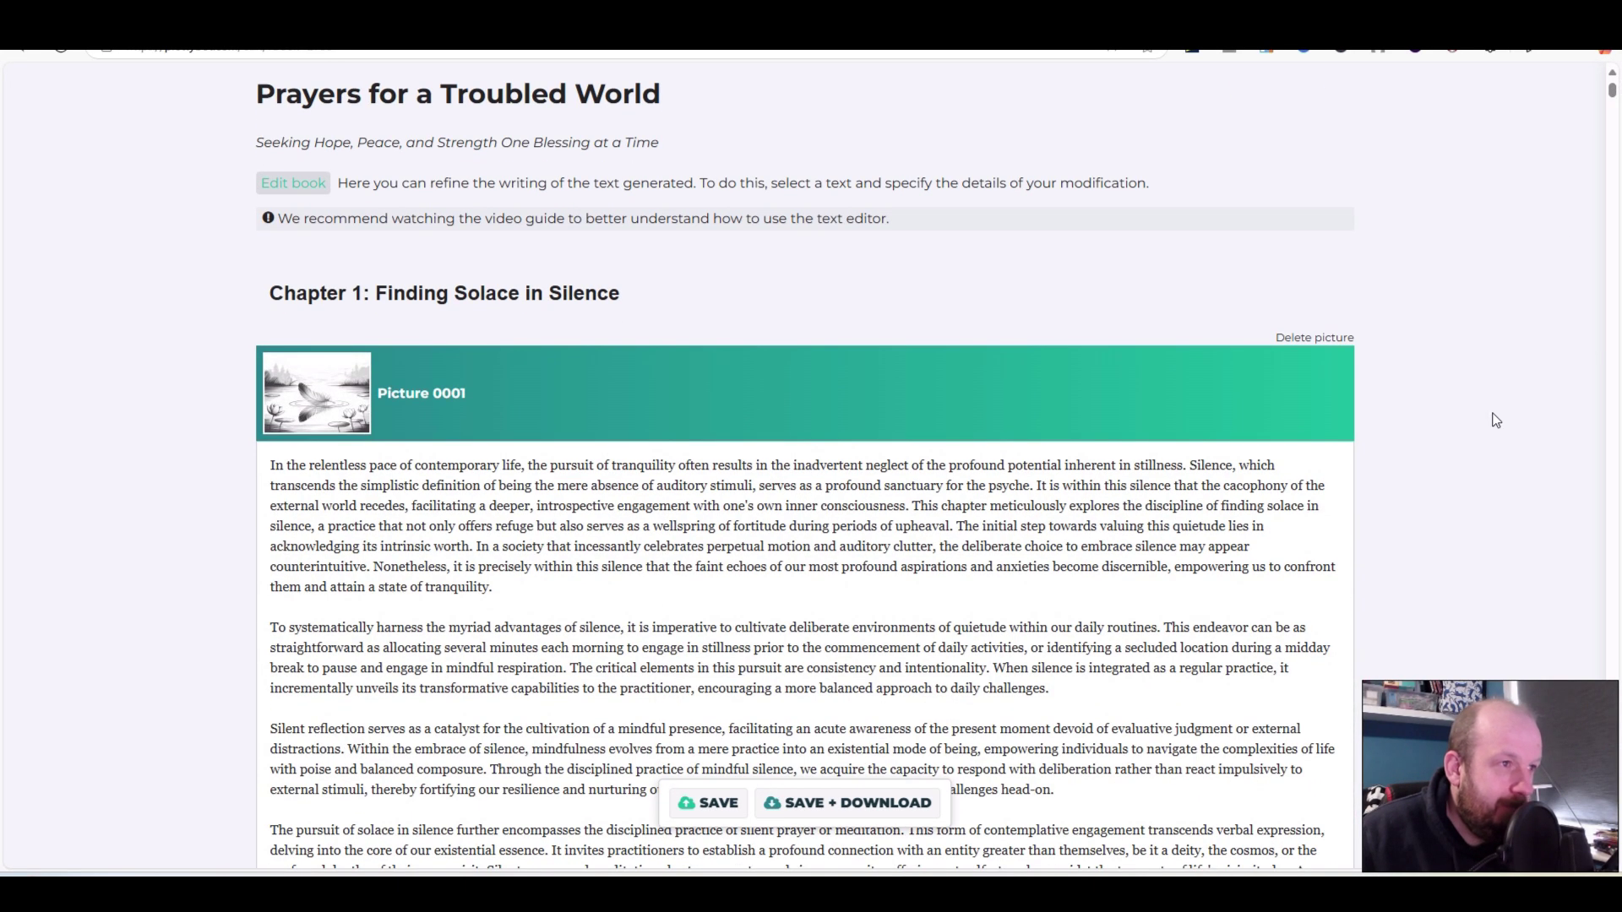